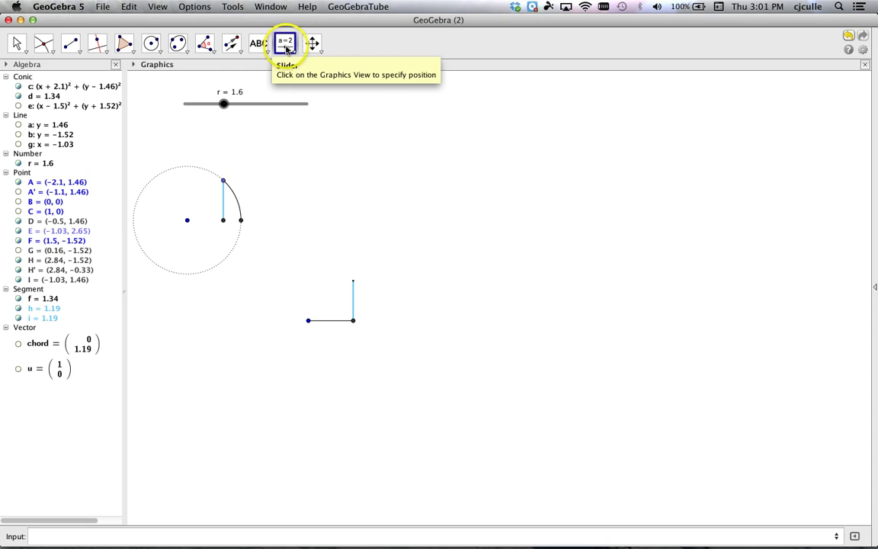
Place a show/hide check box in empty space beside the circle and caption it "chord"
left_click(295, 54)
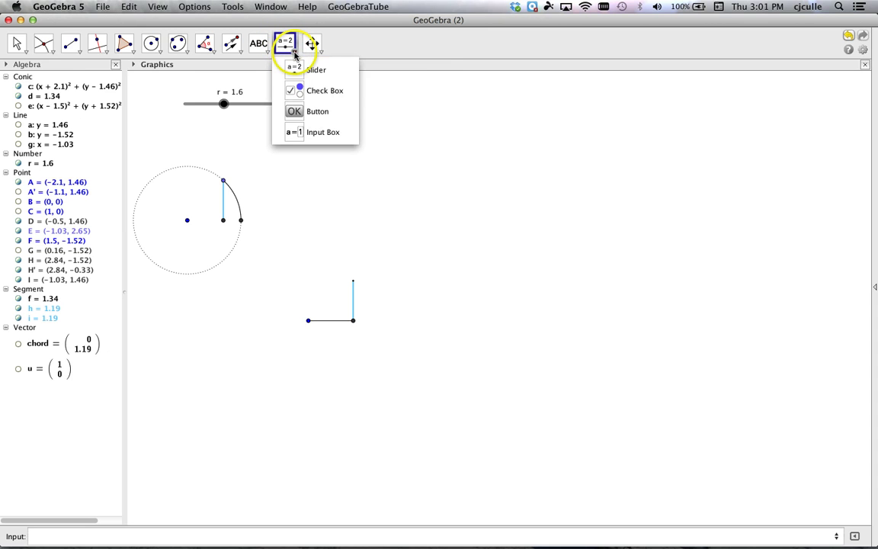
left_click(291, 90)
left_click(441, 153)
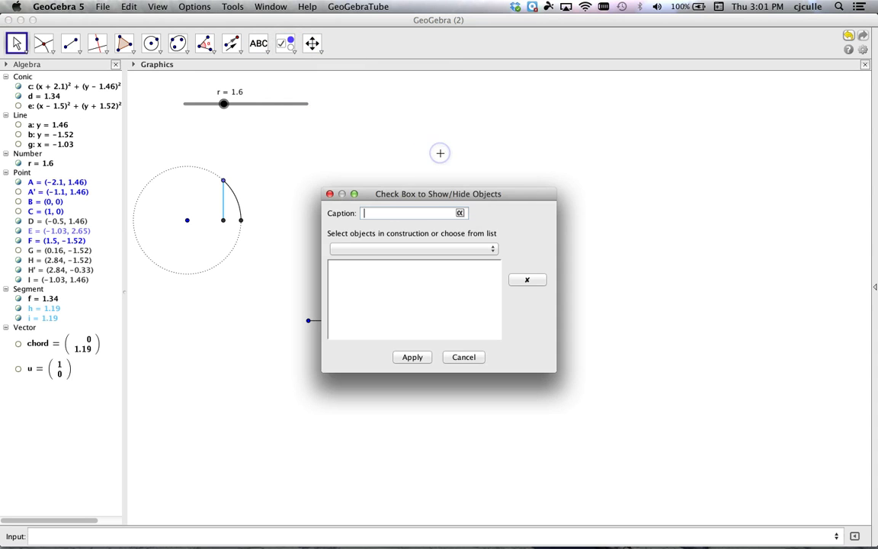
left_click_drag(435, 195, 552, 131)
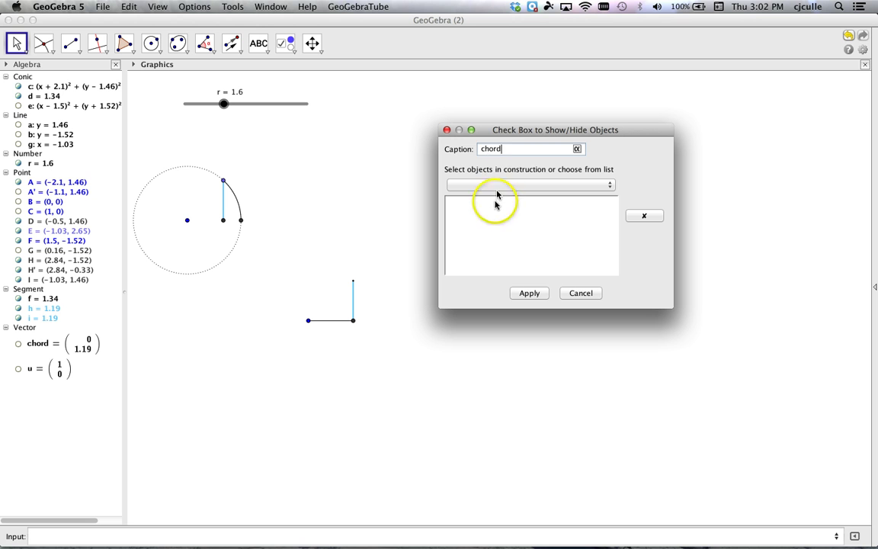
left_click_drag(536, 134, 499, 110)
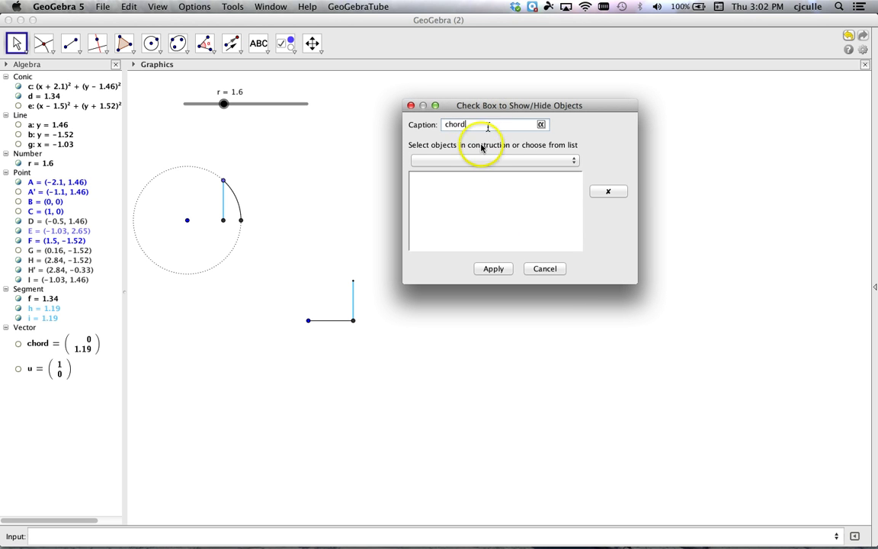
Link the chord check box to segment h, point I, segment i and point H', and apply it
left_click(224, 200)
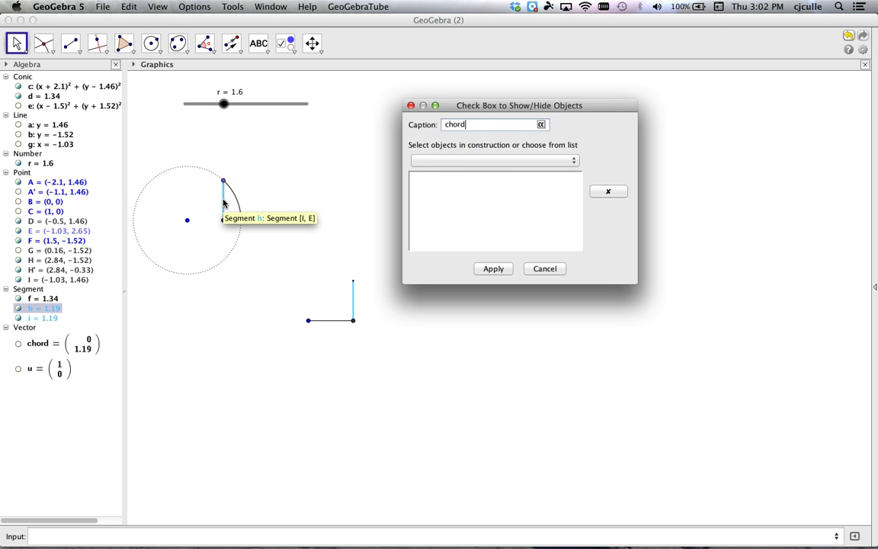
left_click(223, 221)
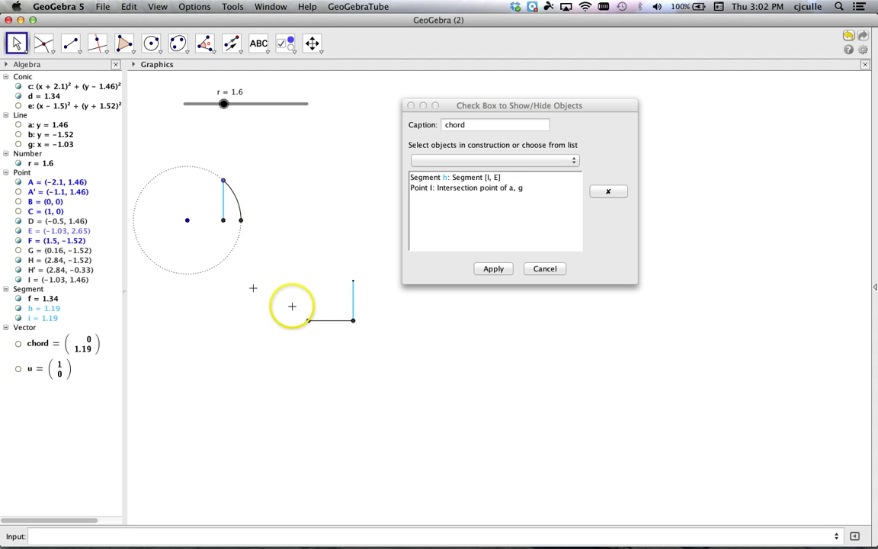
left_click(353, 304)
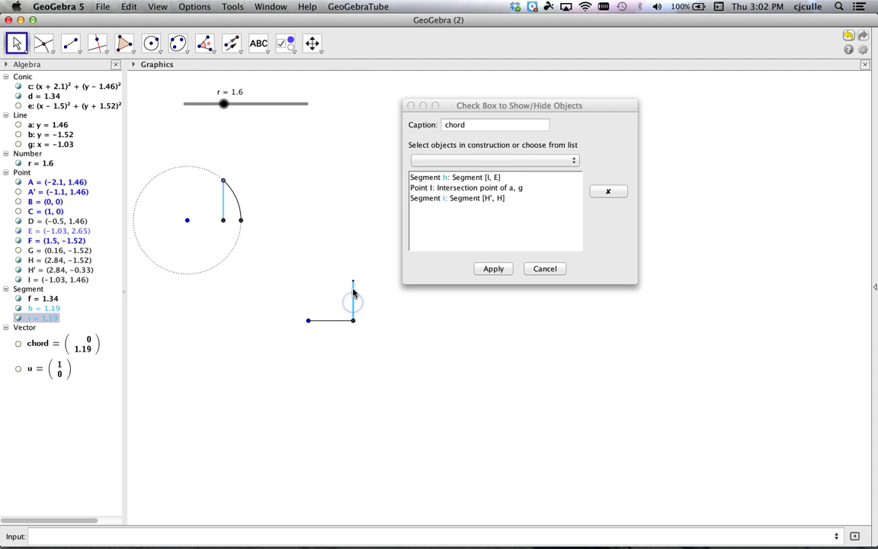
left_click(486, 296)
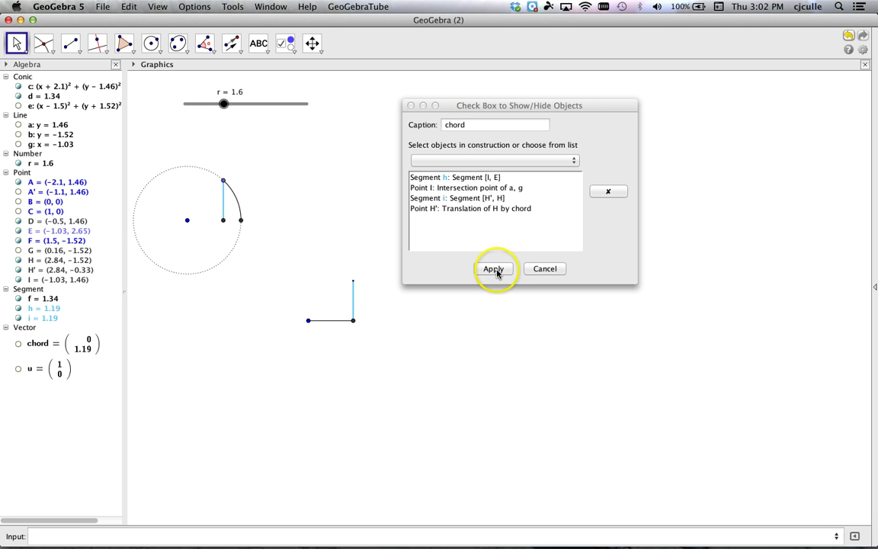
left_click(495, 270)
key("Escape")
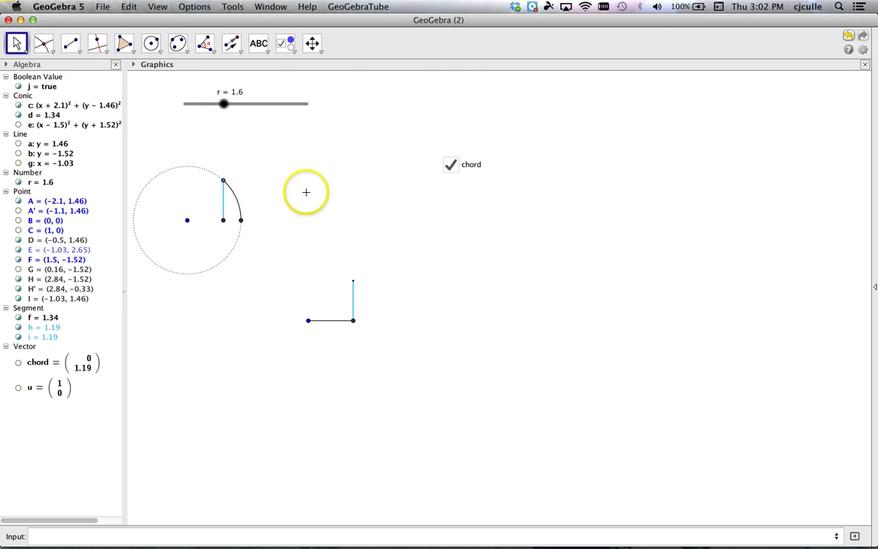
Toggle the chord check box several times, leave it off, and move it to the empty area below the dotted circle
left_click(451, 167)
left_click(451, 166)
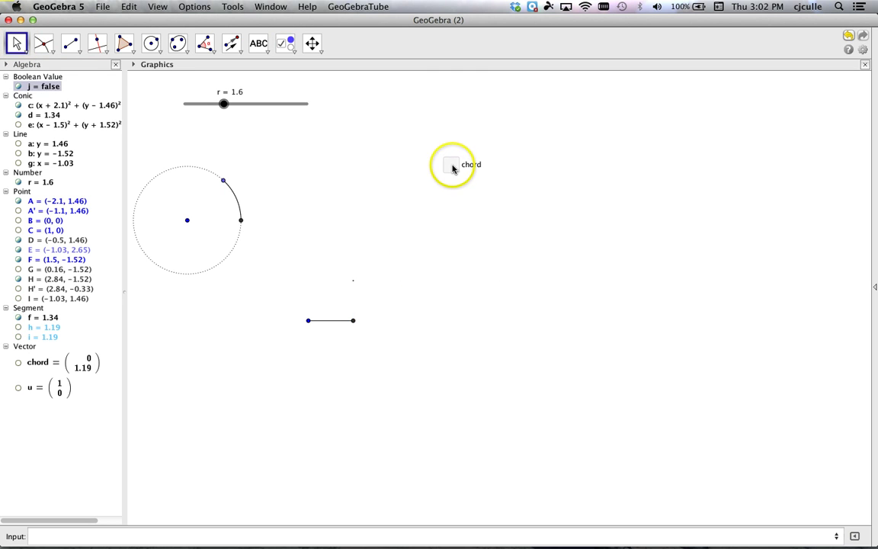
left_click(451, 166)
left_click(452, 168)
left_click(452, 167)
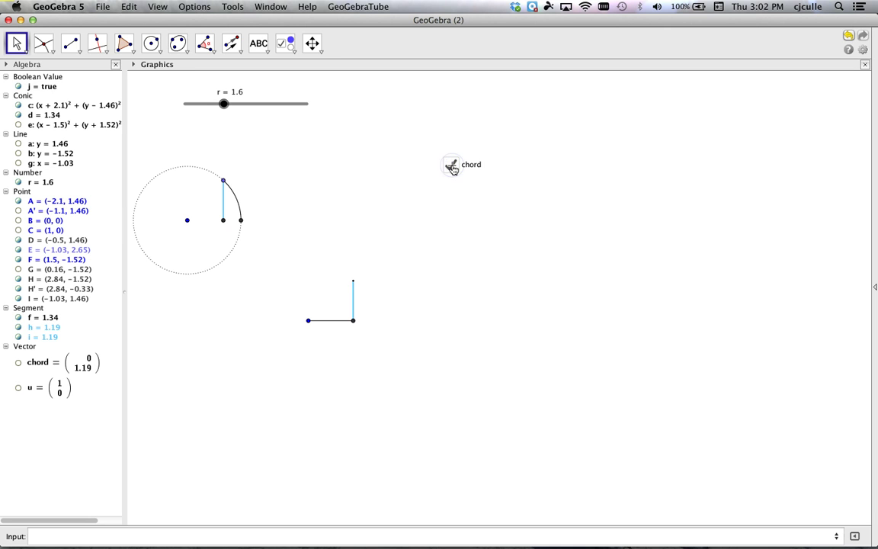
left_click(452, 167)
left_click_drag(473, 174, 163, 409)
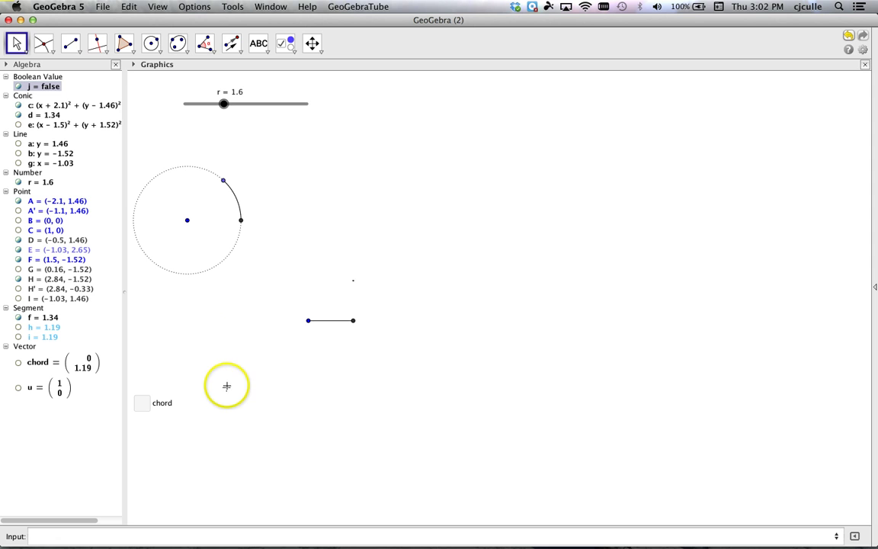
left_click(212, 342)
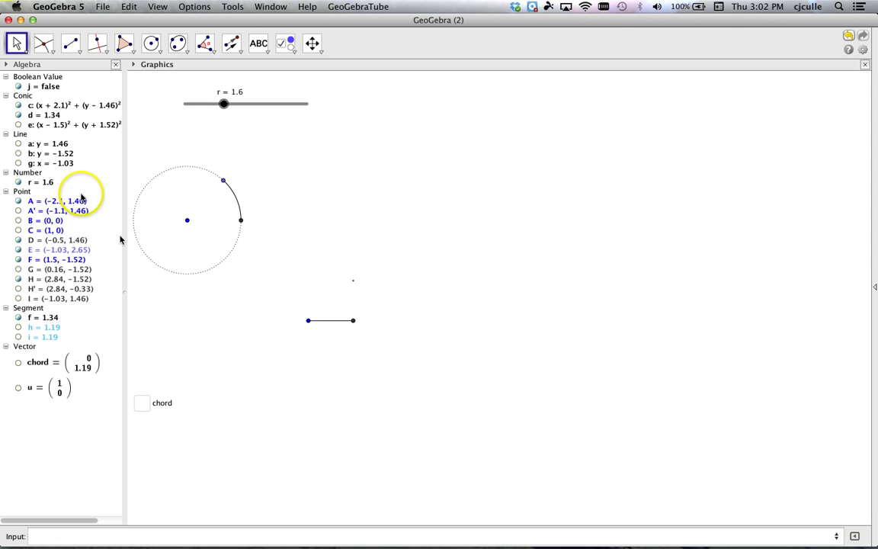
Show the hidden horizontal line b through point F
left_click(20, 153)
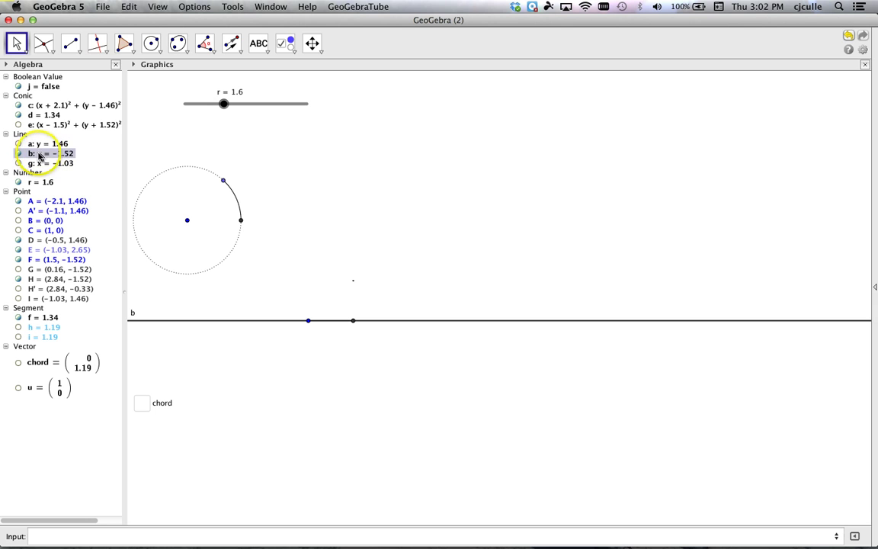
left_click(309, 323)
left_click(305, 362)
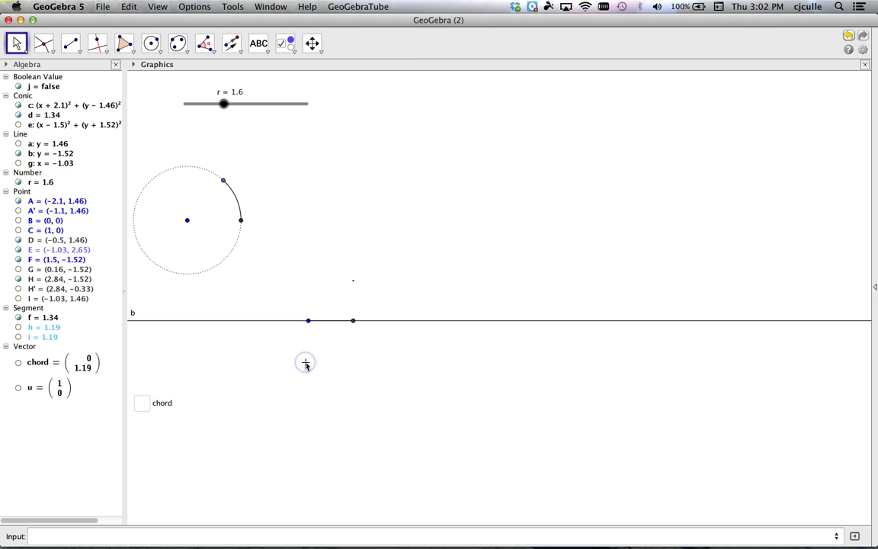
left_click(286, 273)
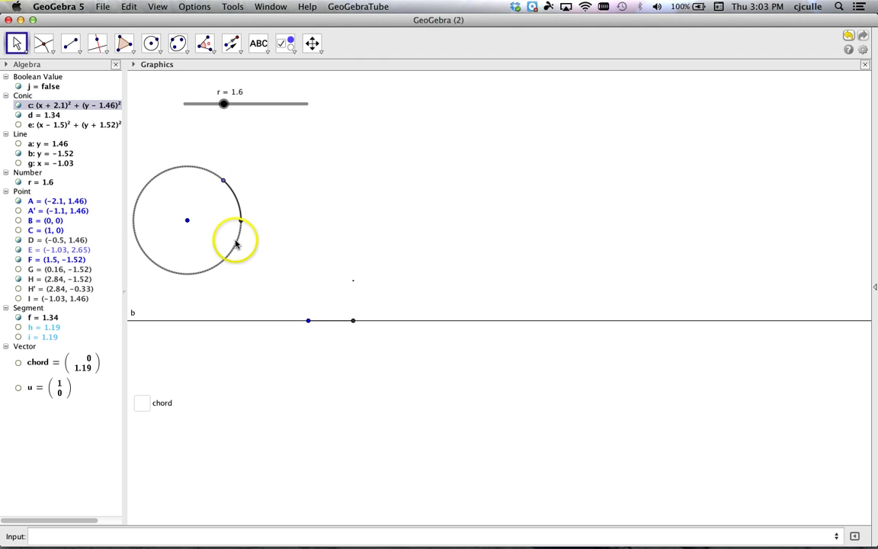
Move the dotted circle over point F, and move it away again so its center sits at about (-1.5, 2.06)
left_click_drag(235, 243, 356, 336)
left_click(309, 313)
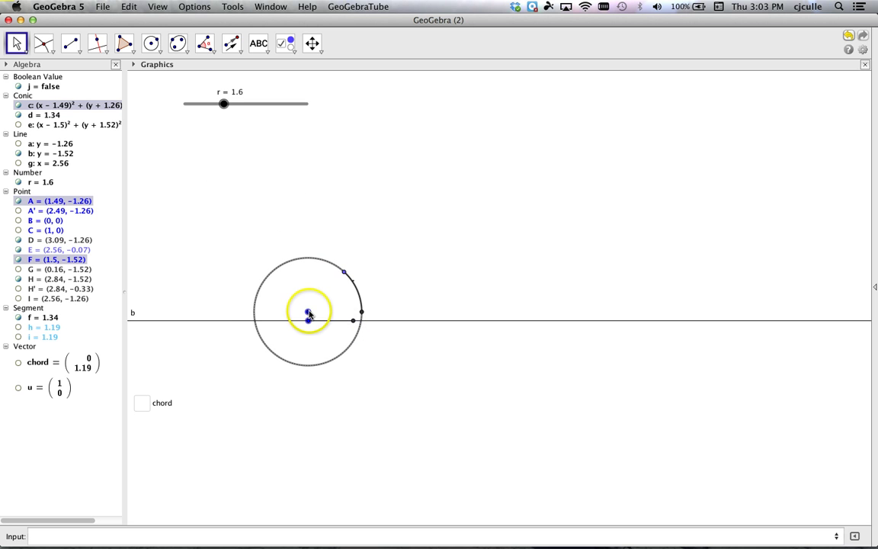
left_click(339, 346)
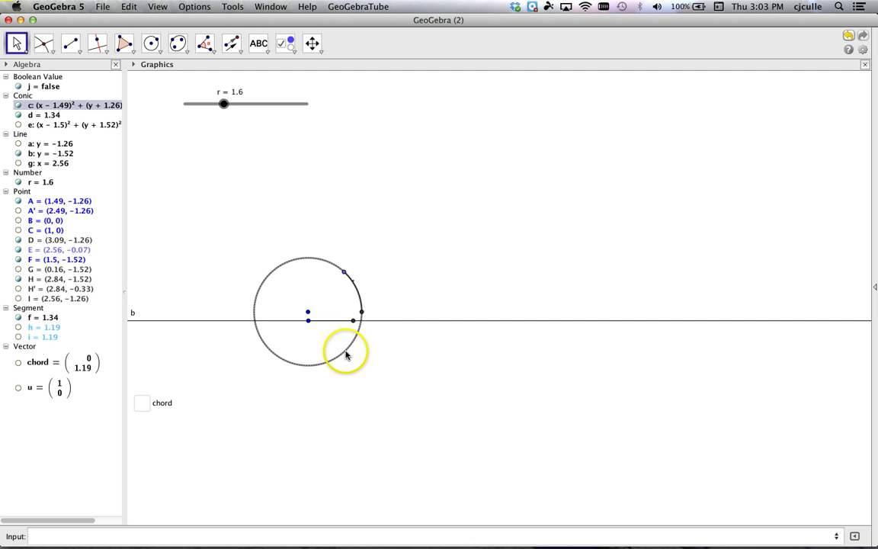
left_click_drag(346, 355, 255, 229)
left_click(361, 321)
left_click(286, 239)
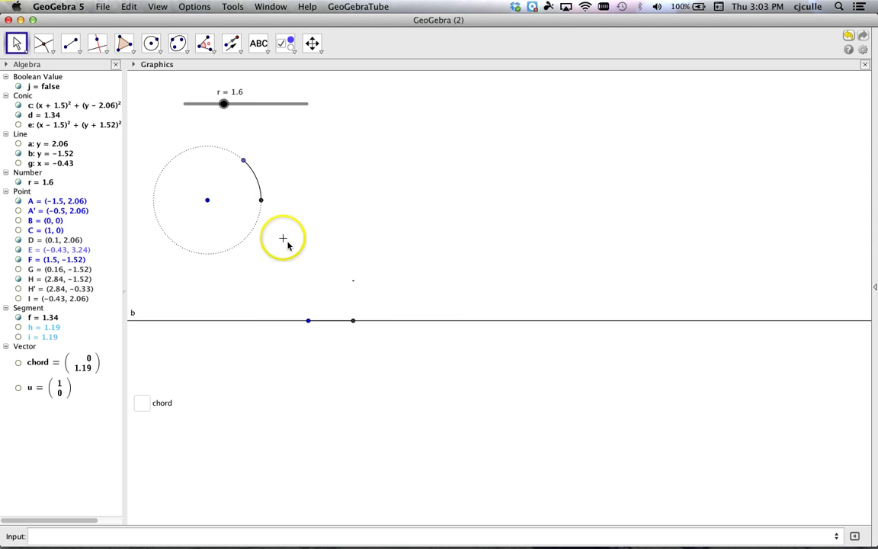
Draw a circle centered at point F with the same radius as the dotted circle, using Circle with Center and Radius
left_click(153, 44)
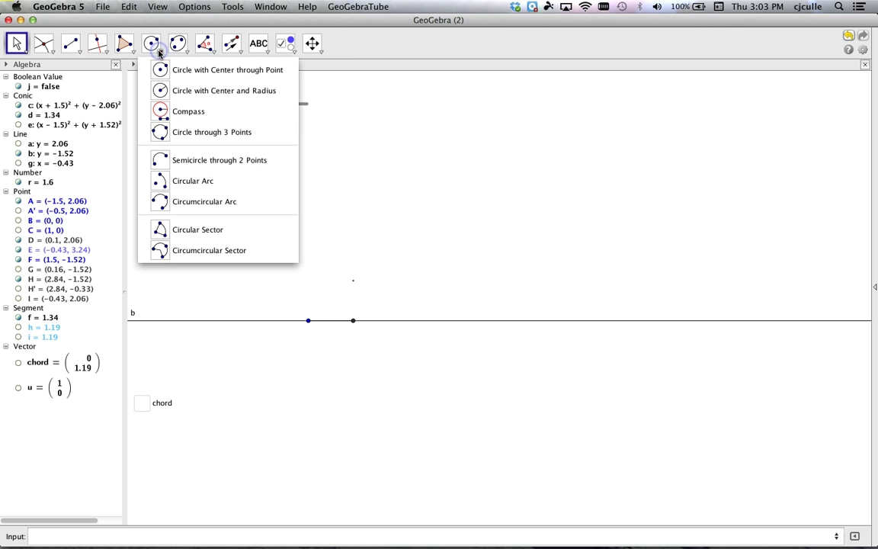
left_click(160, 90)
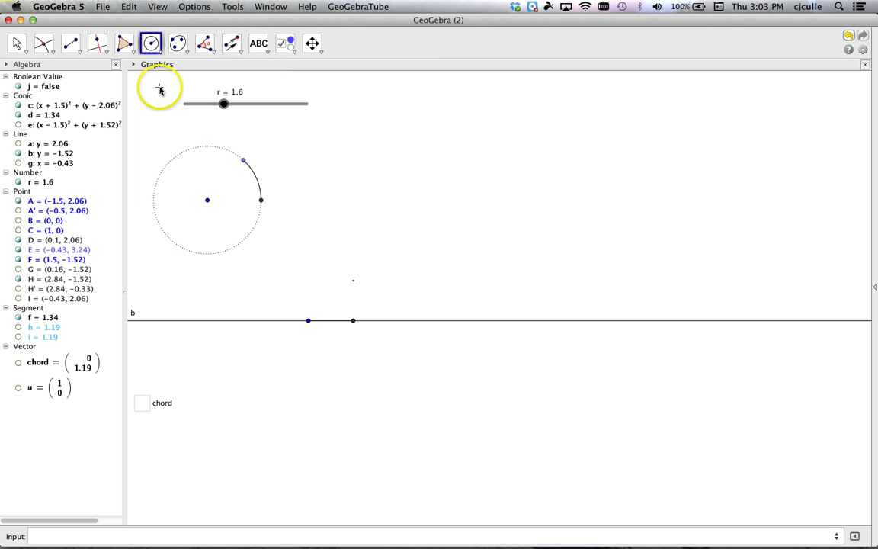
left_click_drag(313, 329, 309, 321)
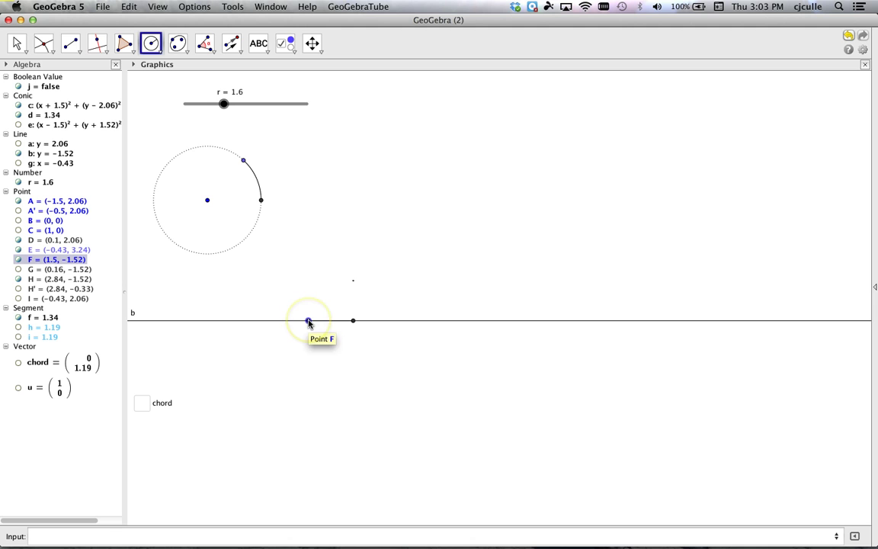
left_click(309, 321)
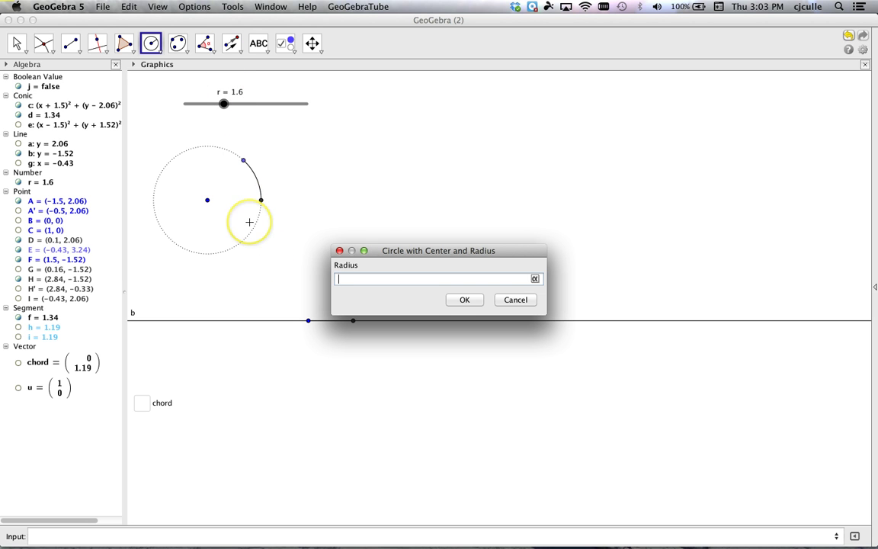
left_click(462, 299)
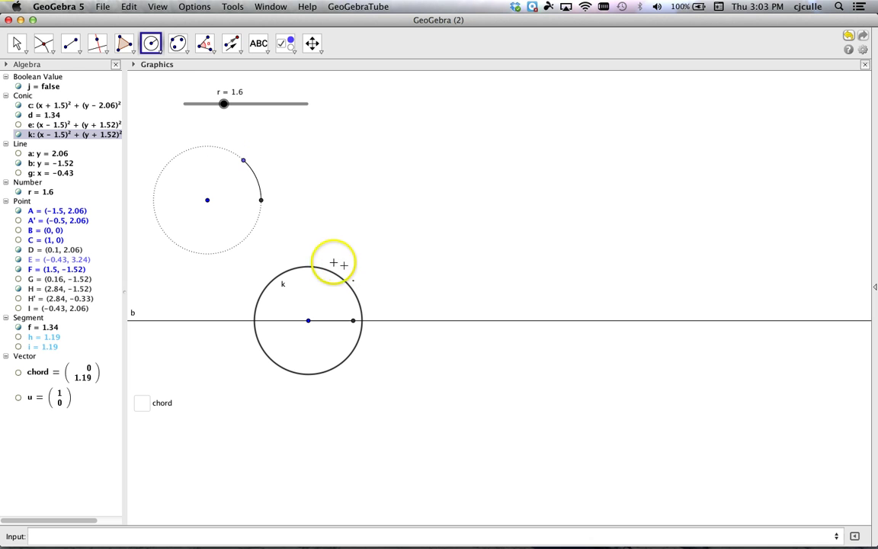
Mark the right-hand intersection of the new circle k with line b using Intersect
left_click(53, 47)
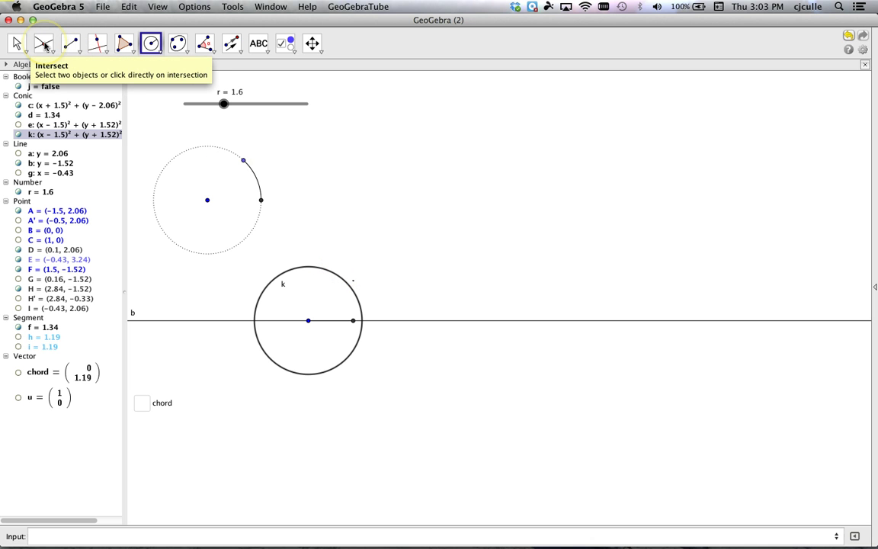
left_click(45, 44)
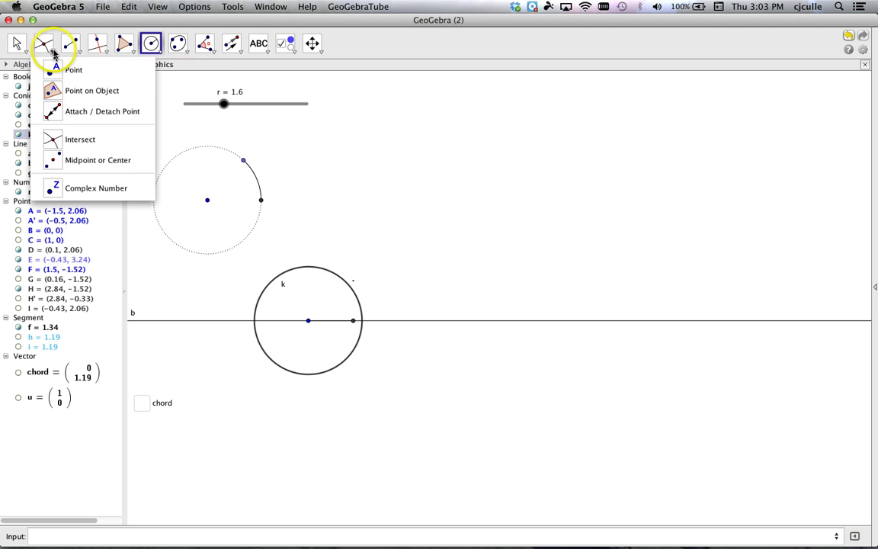
left_click(55, 137)
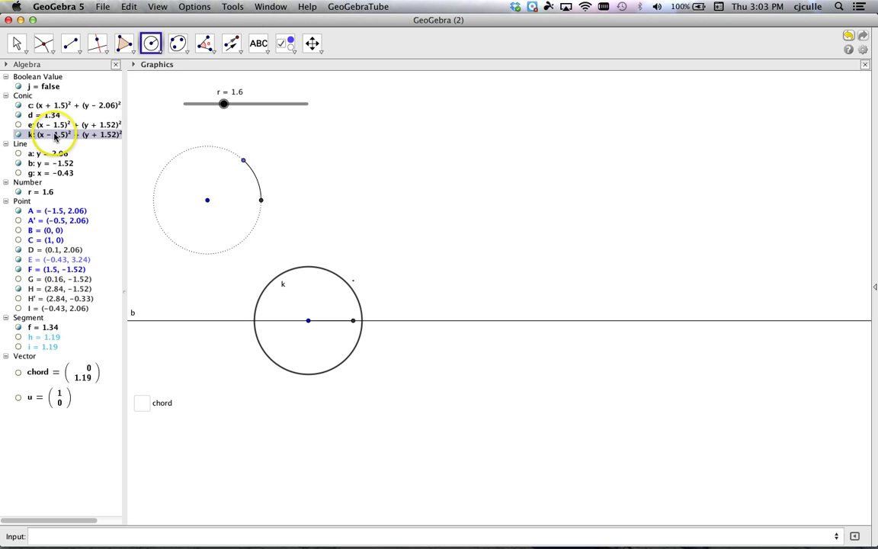
left_click(362, 322)
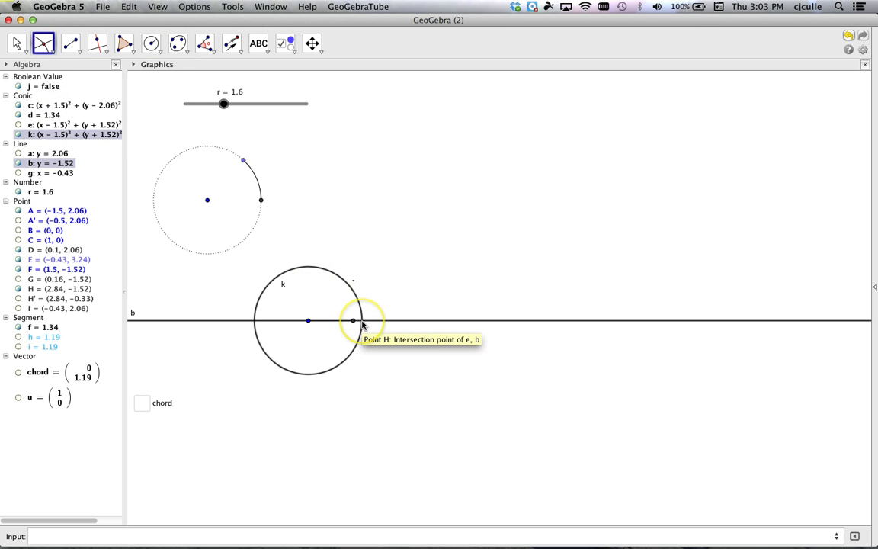
left_click(361, 322)
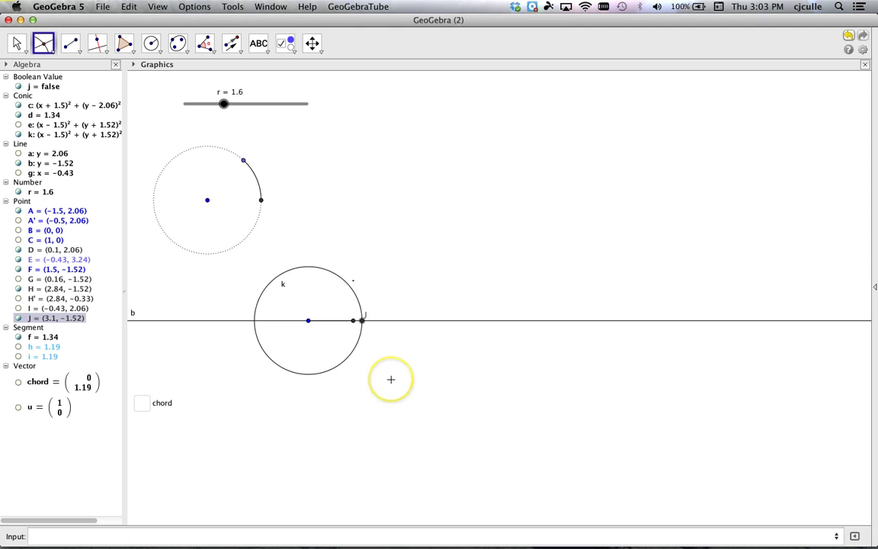
key("Escape")
Slide point E along the dotted circle to about (0.07, 2.37), close to point D, to shorten the arc
left_click(243, 161)
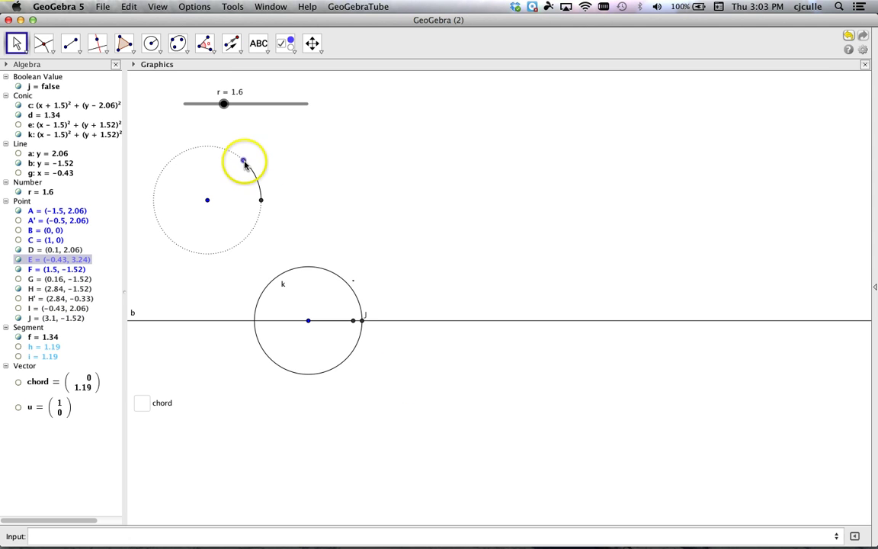
left_click_drag(243, 162, 261, 192)
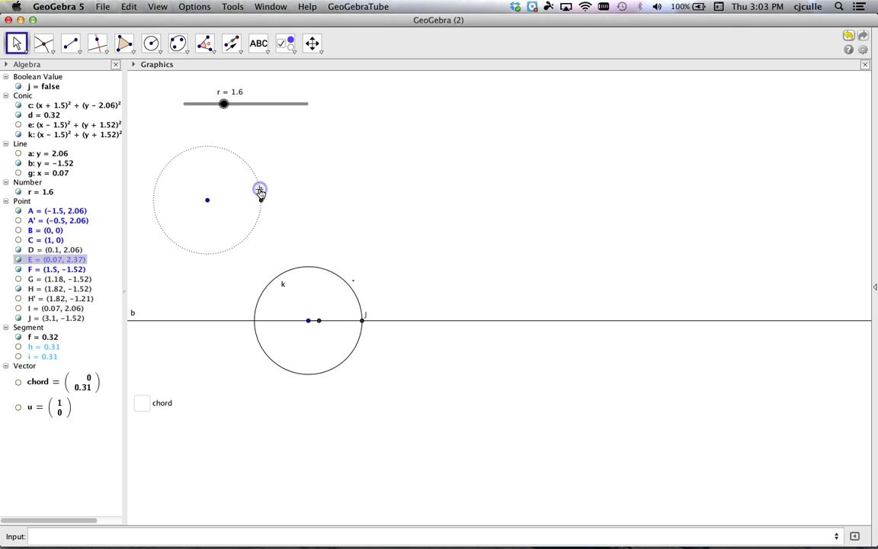
left_click(422, 323)
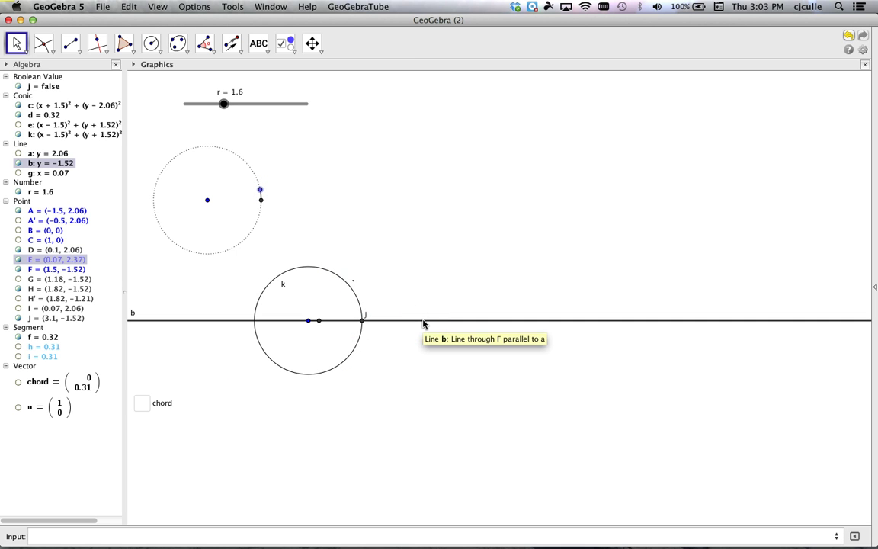
left_click(358, 366)
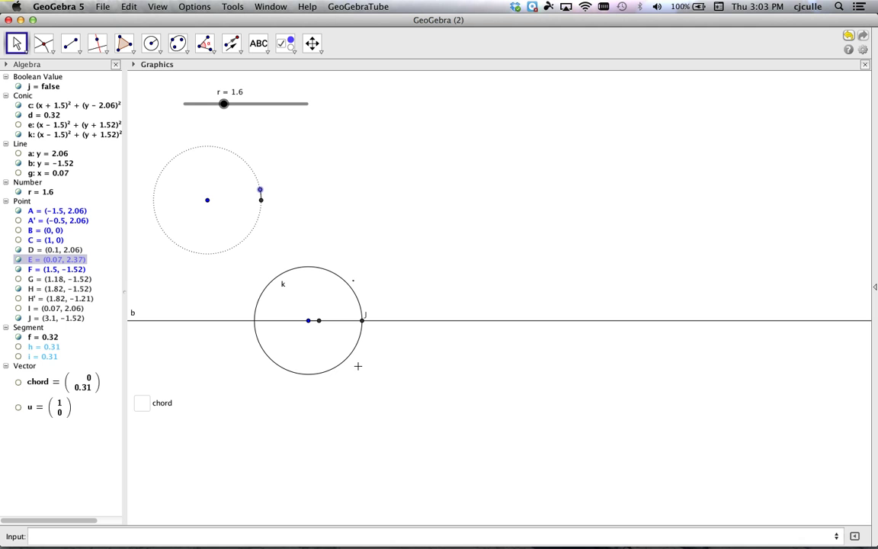
left_click(226, 279)
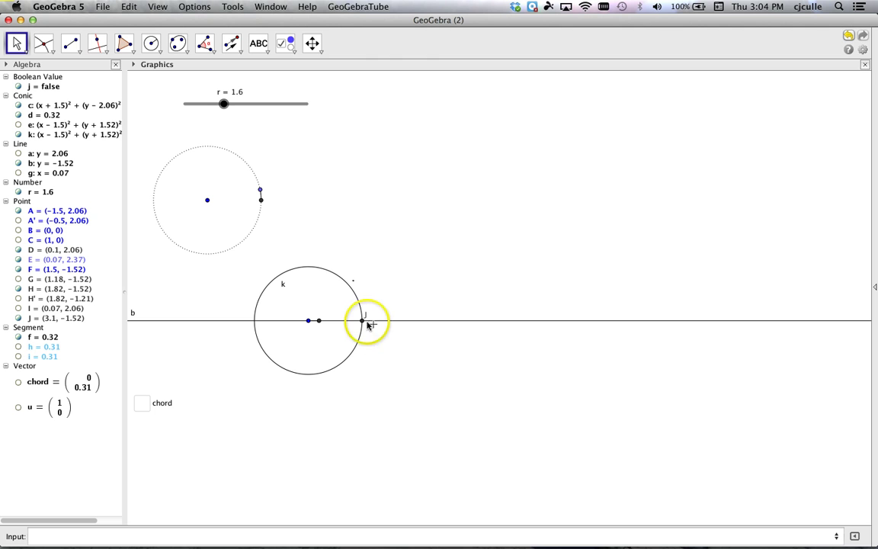
left_click(363, 321)
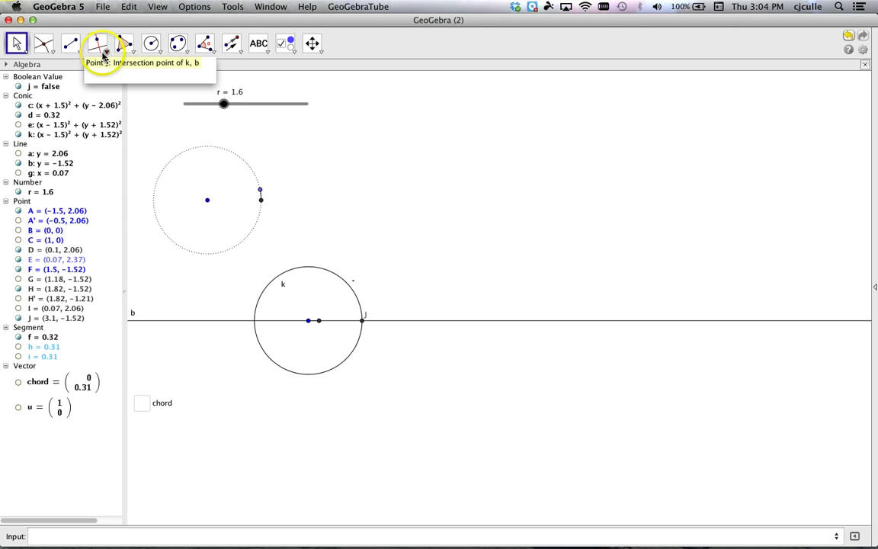
Draw a perpendicular to line b through point J, at the right edge of circle k
left_click(97, 43)
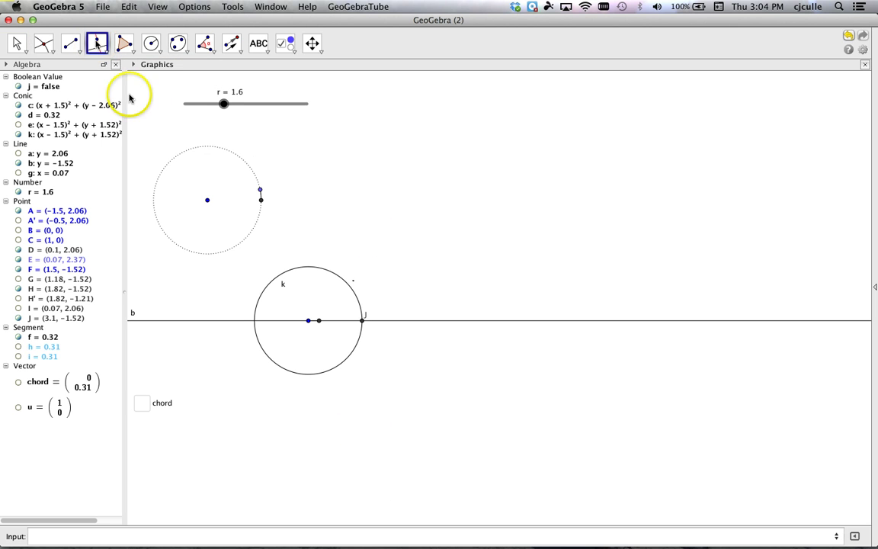
left_click(363, 321)
left_click(395, 322)
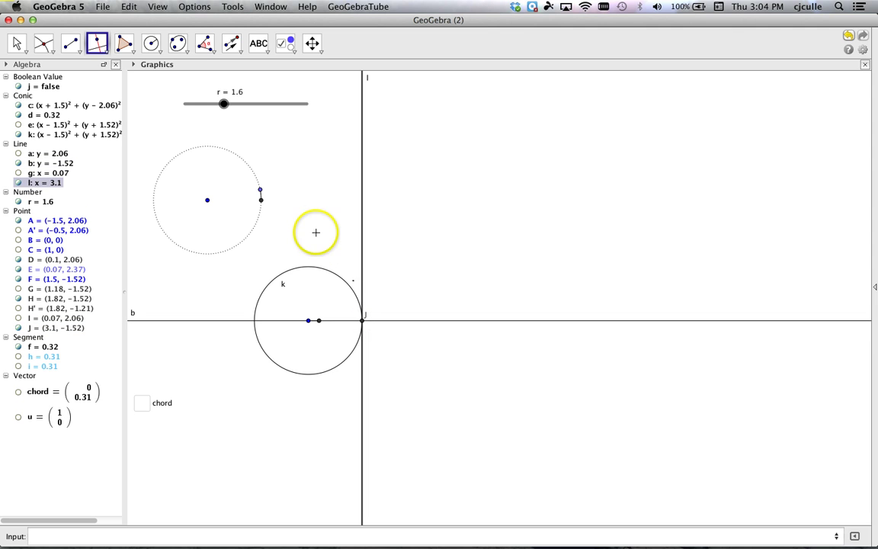
key("Escape")
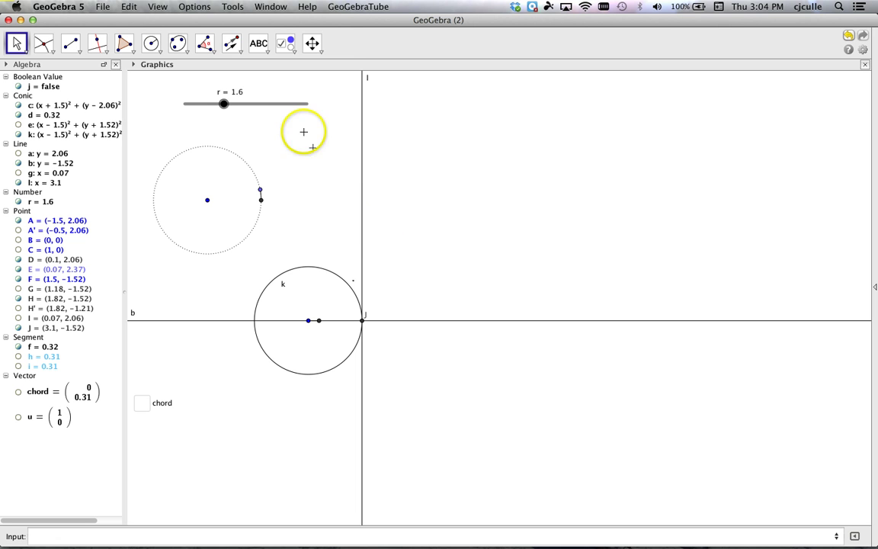
left_click(231, 44)
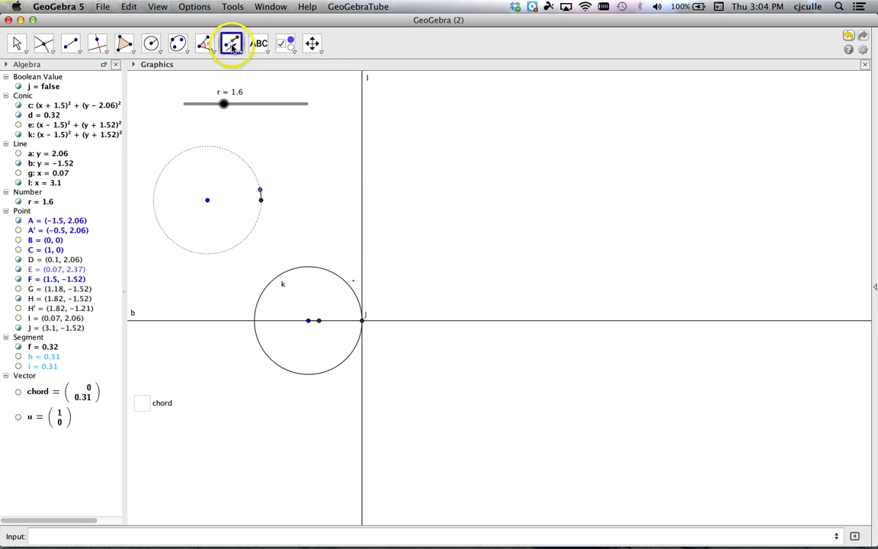
left_click(362, 232)
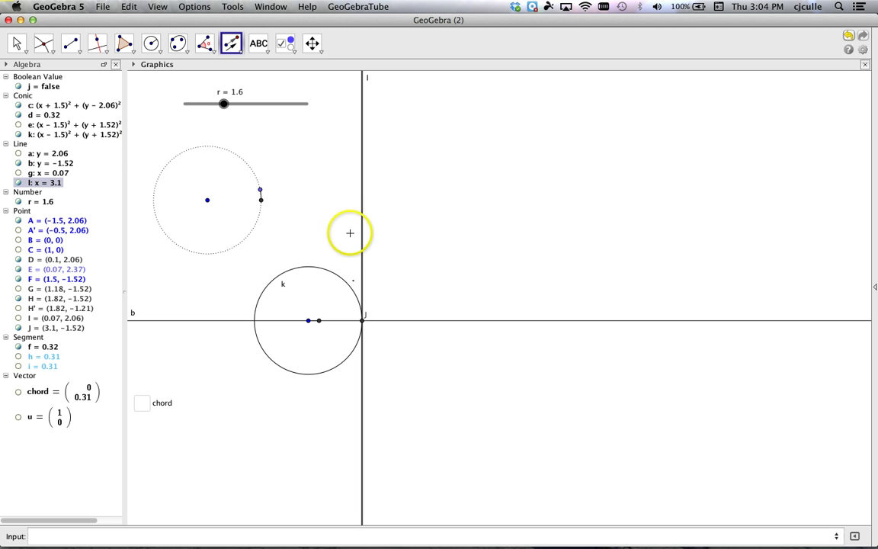
key("Escape")
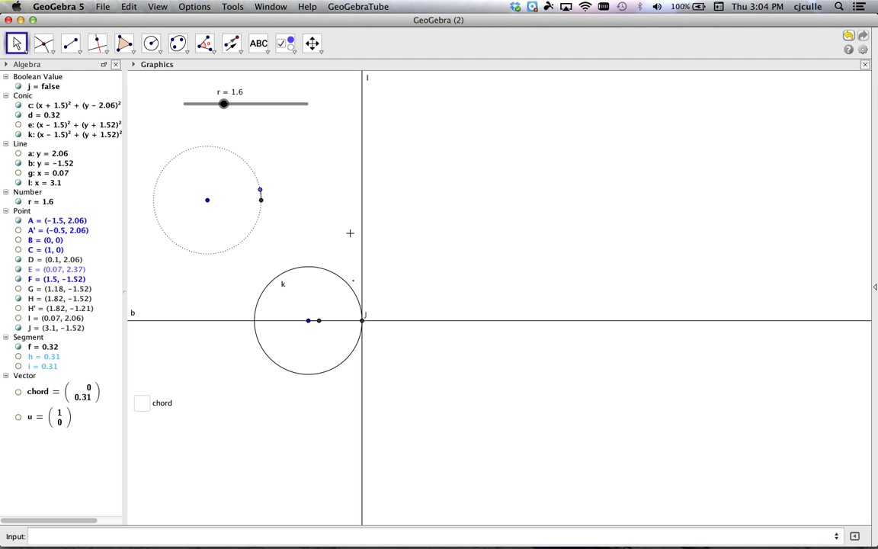
left_click(397, 286)
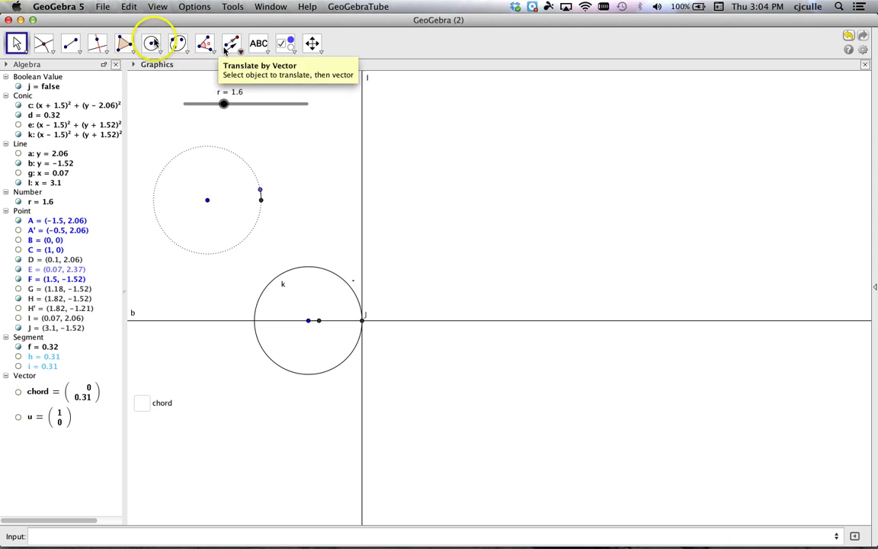
Create a vector from the dotted circle's center A to point D on the circle
left_click_drag(74, 41, 81, 187)
left_click(207, 202)
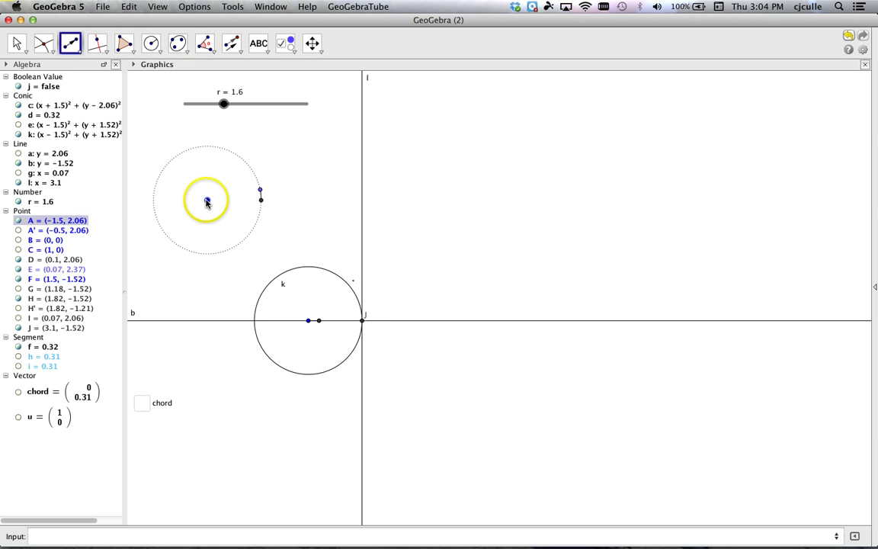
left_click(261, 201)
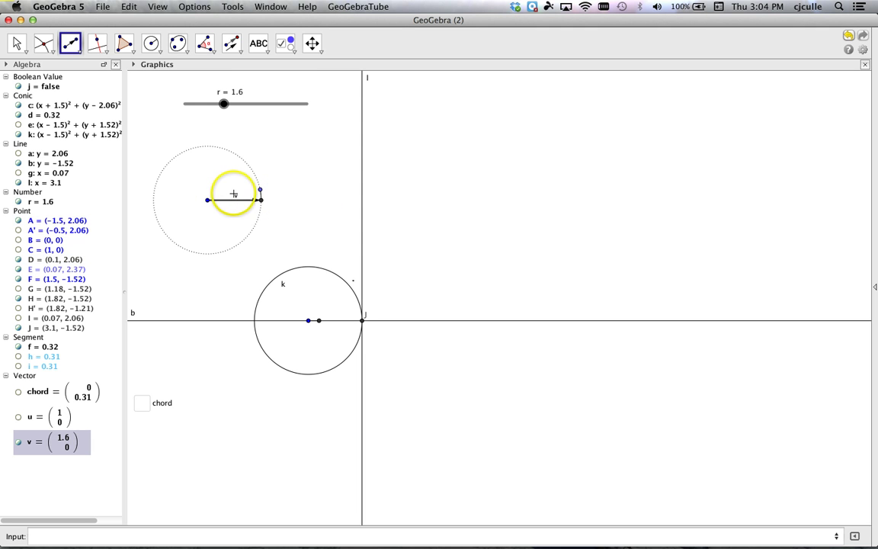
Rename the vector from A to D as radius in its object properties
right_click(33, 444)
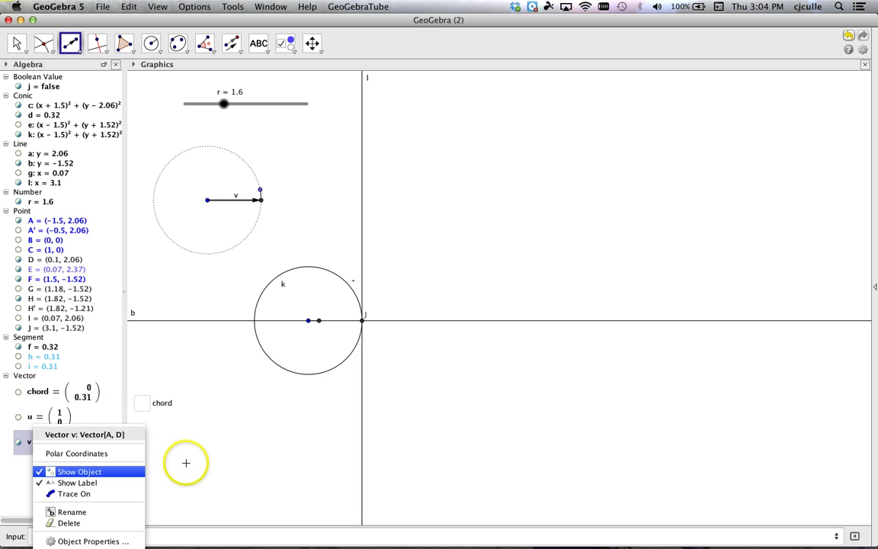
key("Escape")
key("Escape")
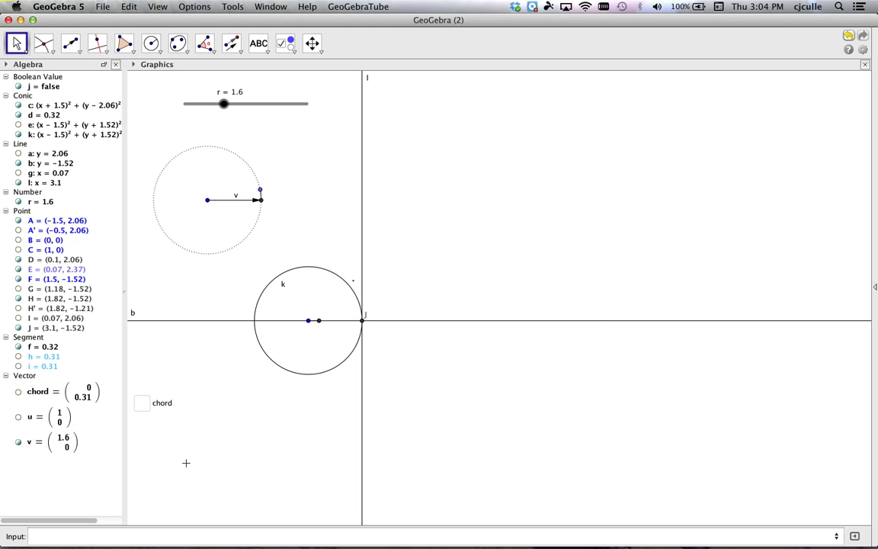
left_click(38, 446)
double_click(38, 446)
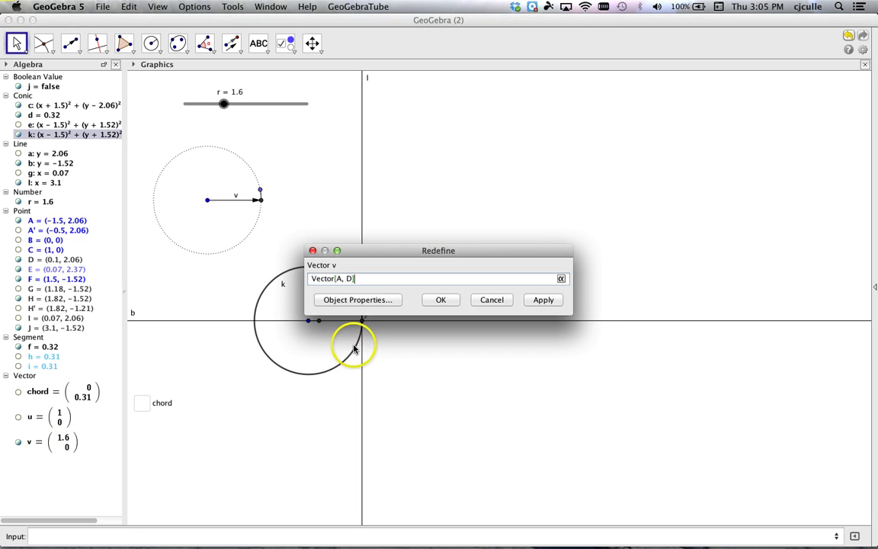
left_click(364, 298)
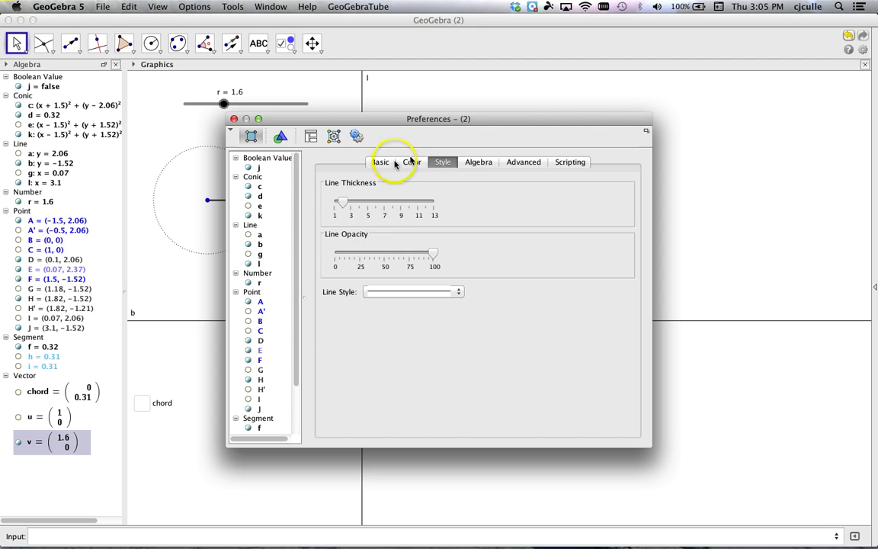
left_click(379, 163)
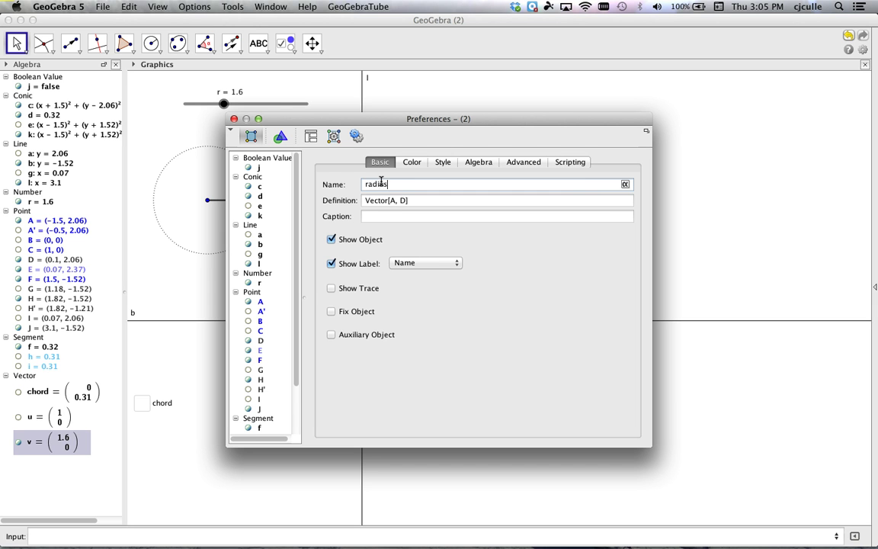
key("Return")
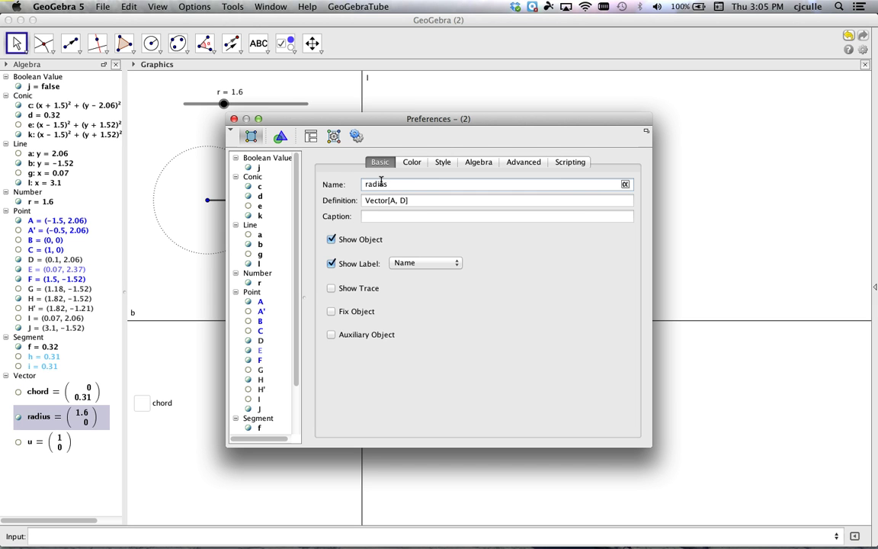
left_click(234, 119)
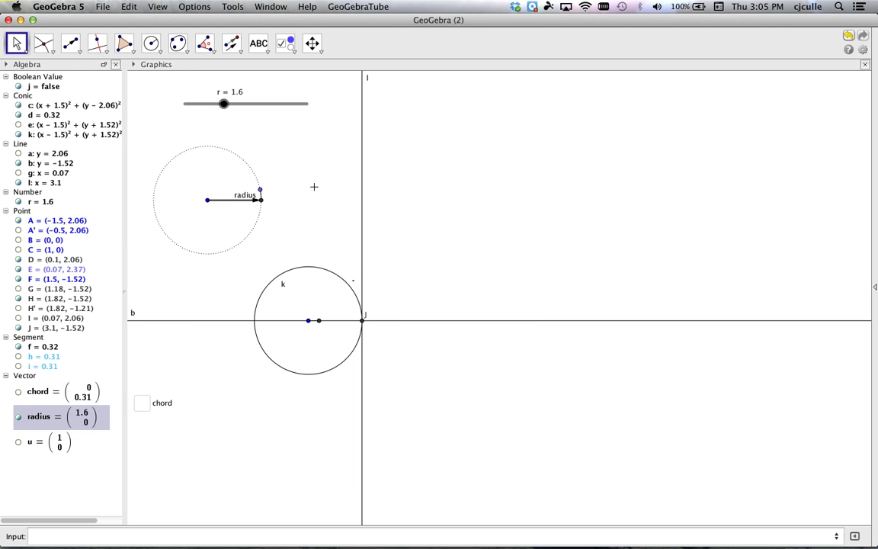
Translate line l by the radius vector three times in succession, each time from the newest copy, and hide the third copy's label
left_click(231, 43)
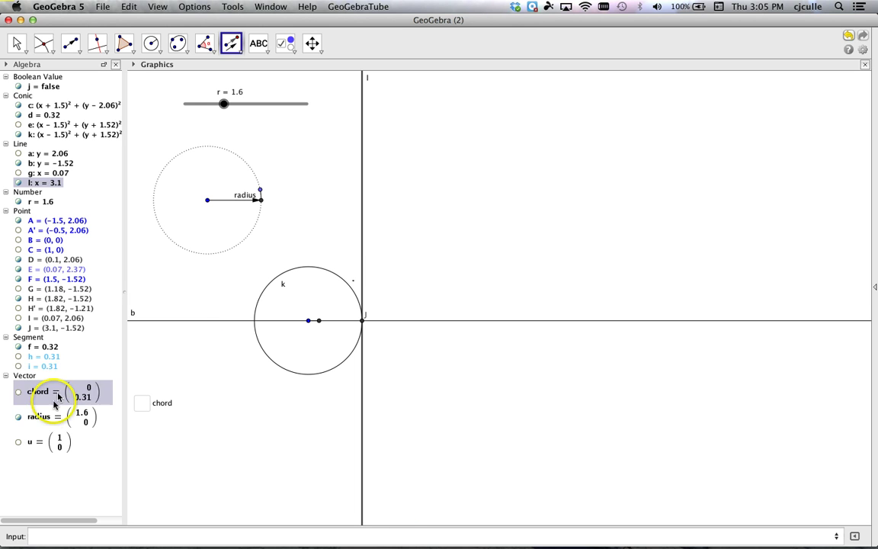
left_click(40, 418)
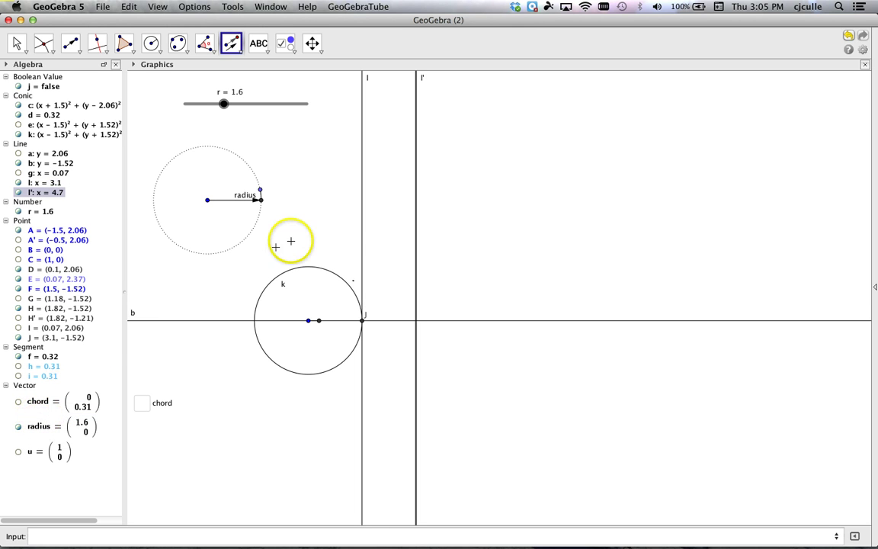
left_click(415, 251)
left_click(40, 426)
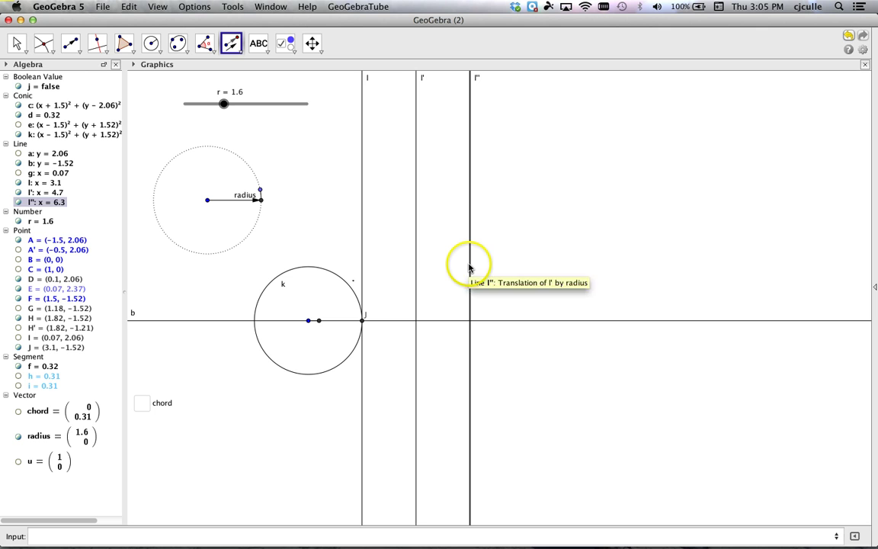
left_click(42, 438)
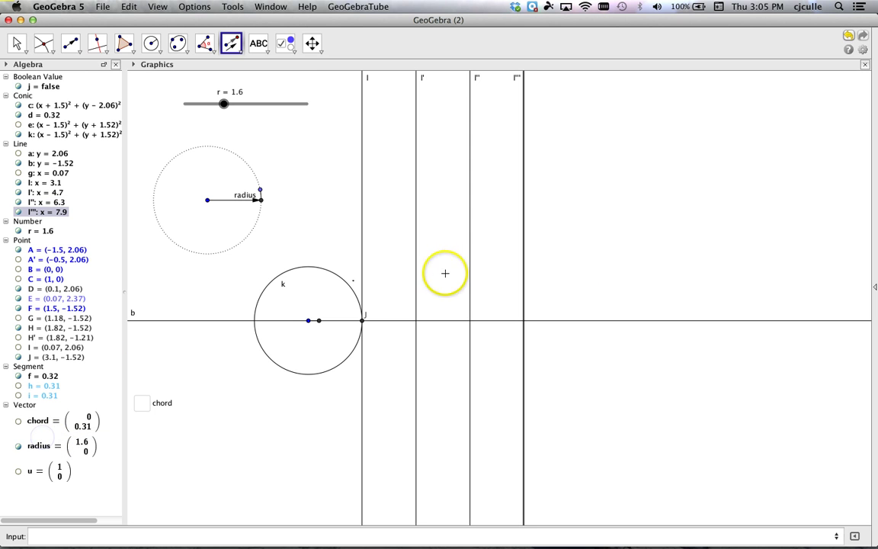
right_click(524, 266)
left_click(548, 328)
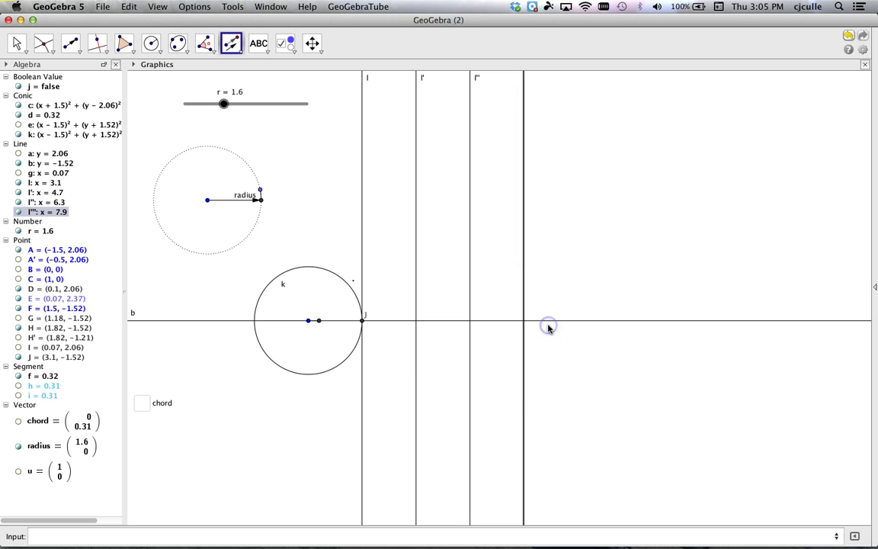
Add five more vertical lines, up to x = 15.9, by repeatedly translating the rightmost line by the radius vector
left_click(523, 283)
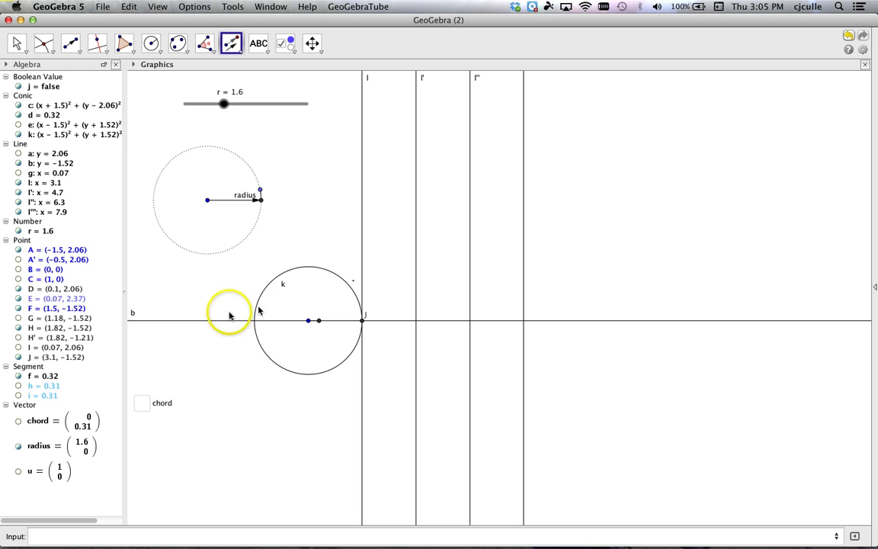
left_click(34, 446)
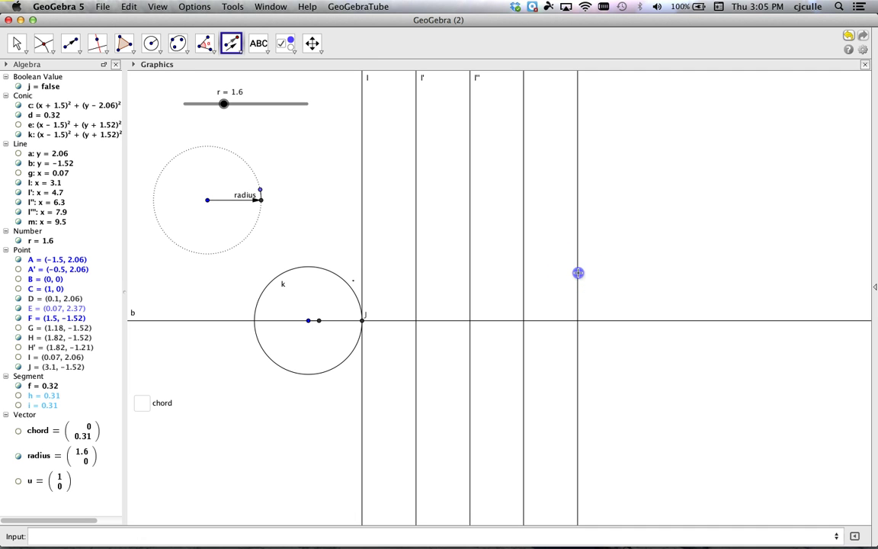
left_click(39, 461)
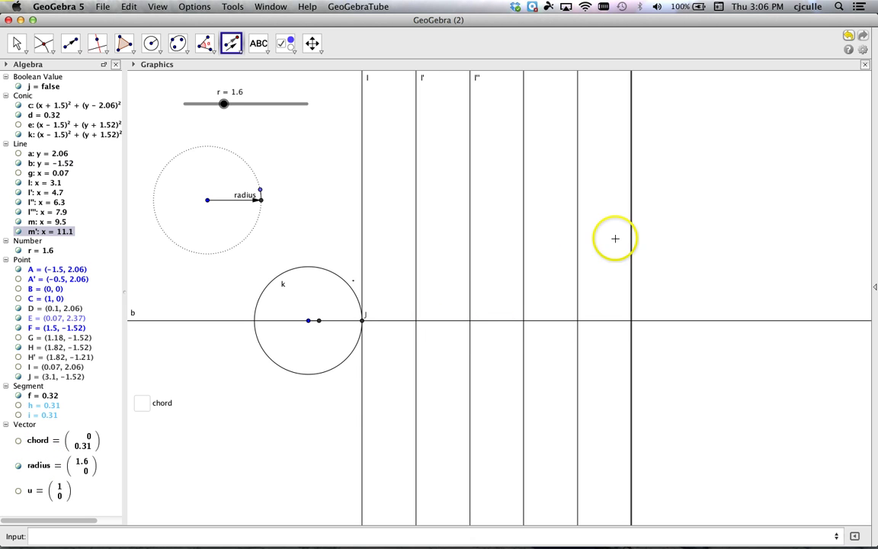
left_click(27, 467)
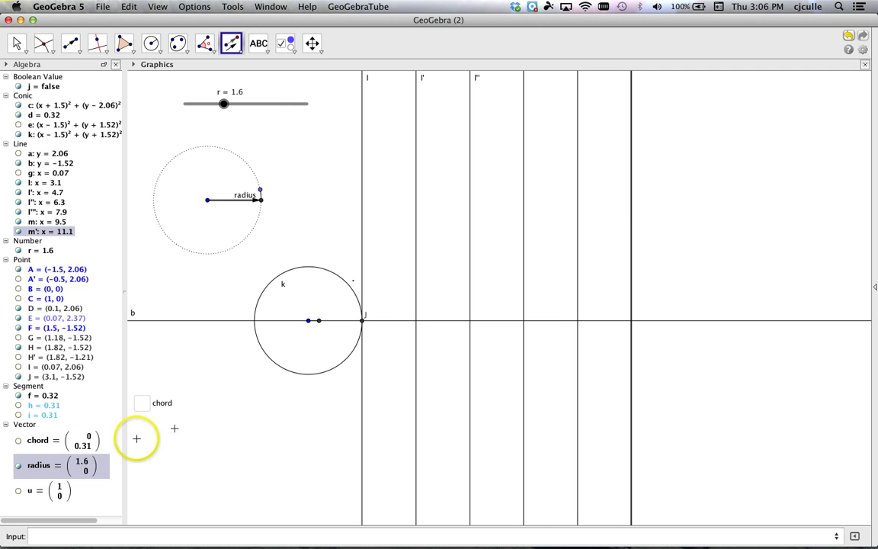
left_click(43, 469)
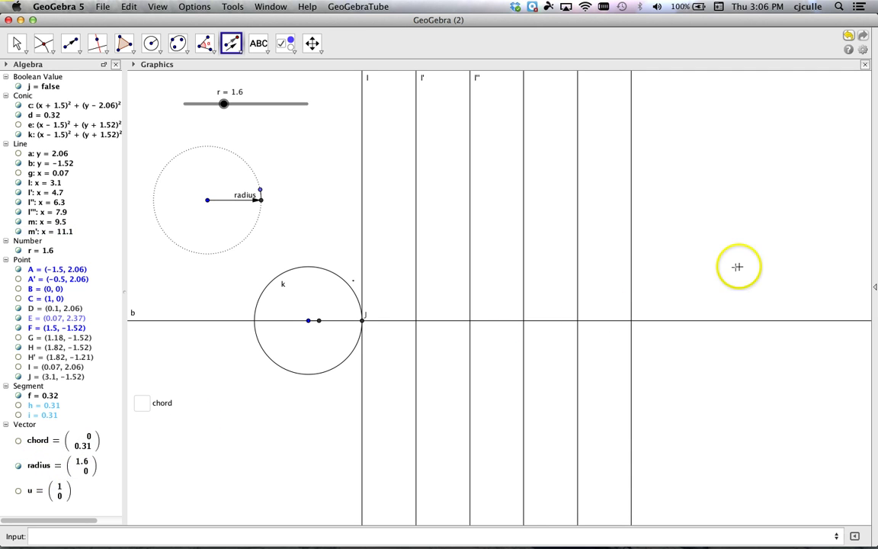
left_click(631, 273)
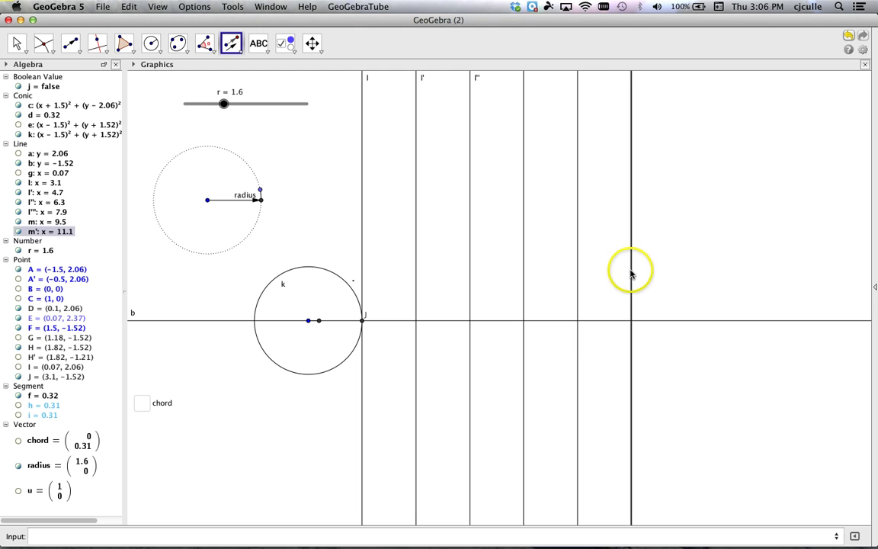
left_click(38, 463)
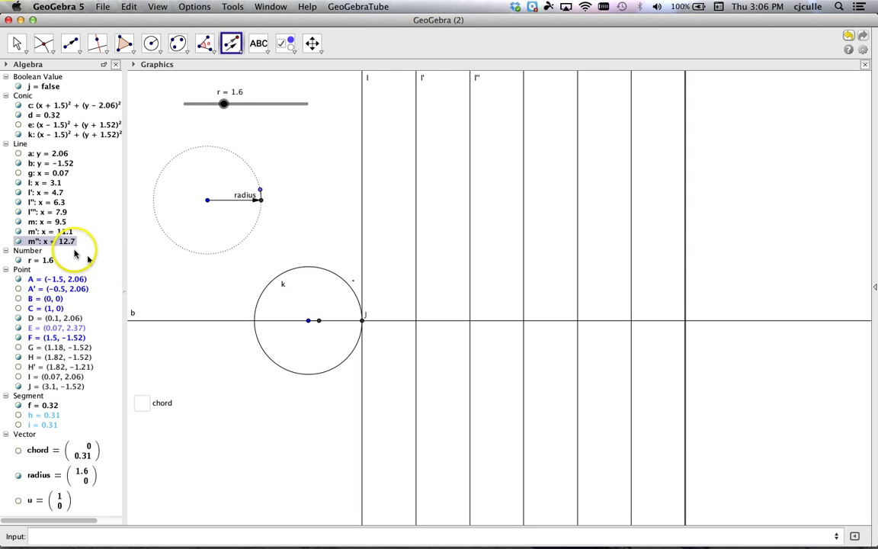
left_click(49, 214)
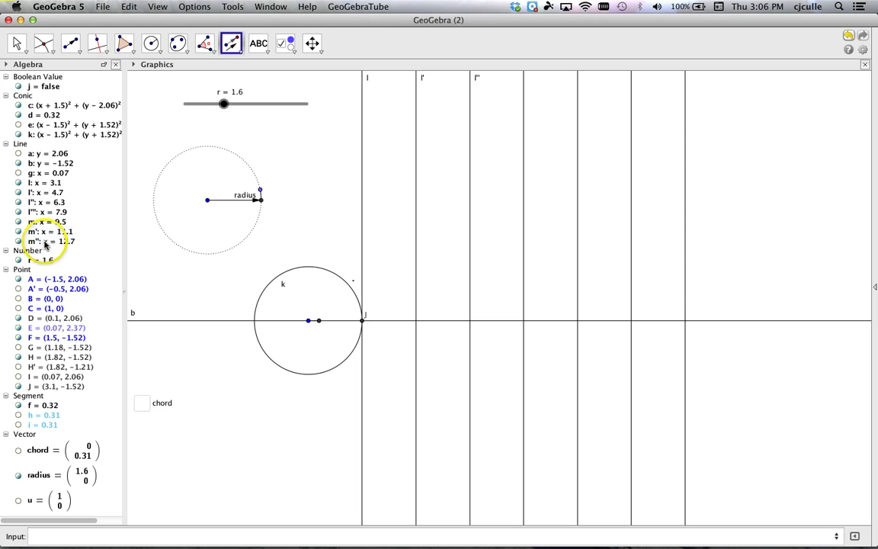
left_click(41, 477)
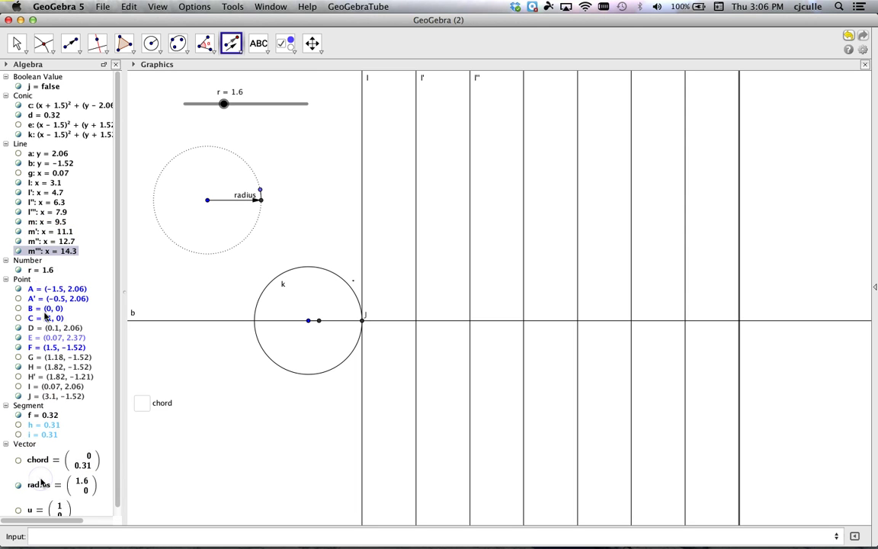
left_click(41, 485)
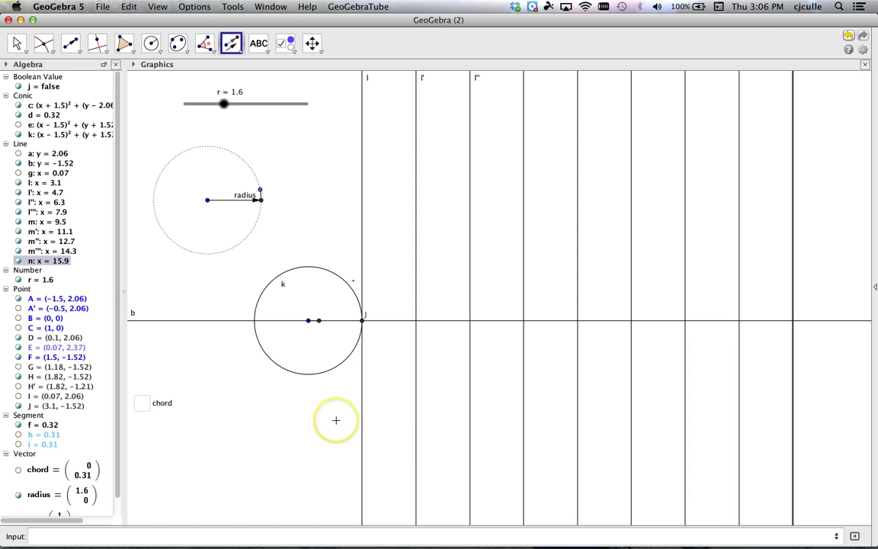
key("Escape")
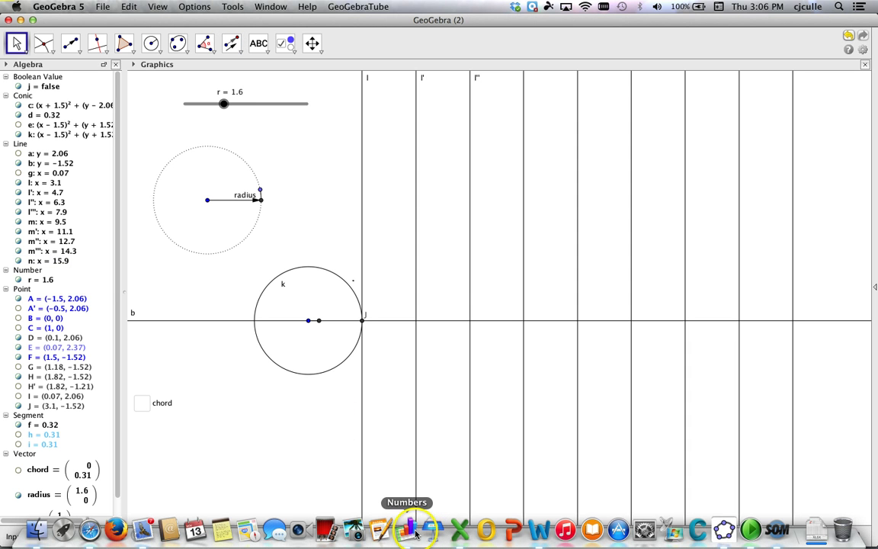
right_click(408, 530)
left_click(411, 497)
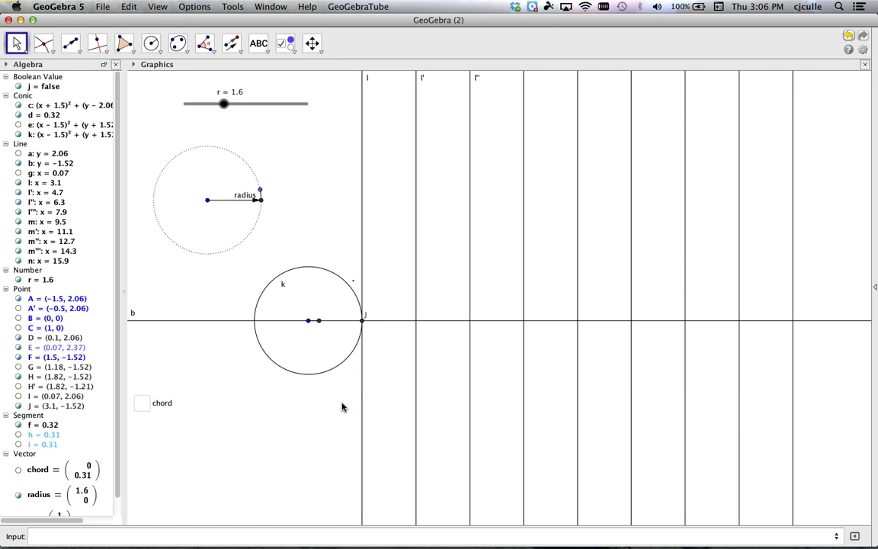
left_click(366, 302)
left_click(311, 271)
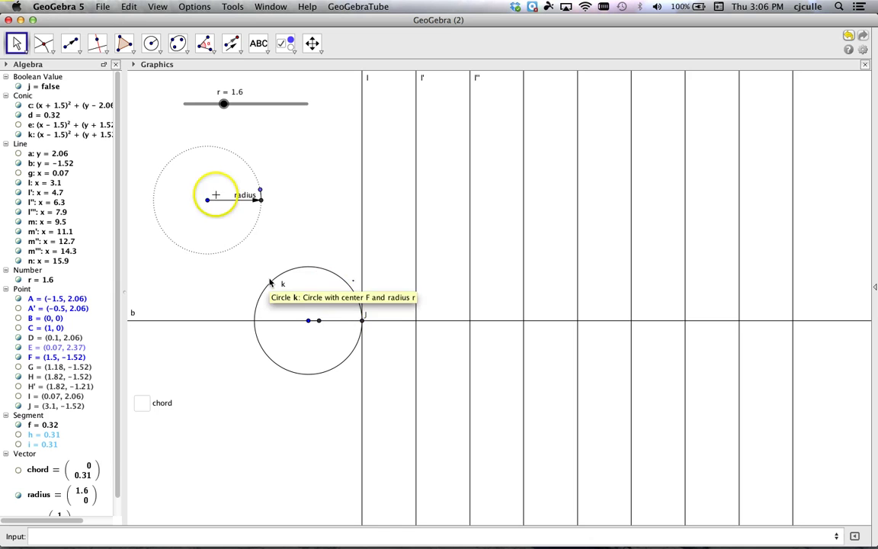
left_click(321, 271)
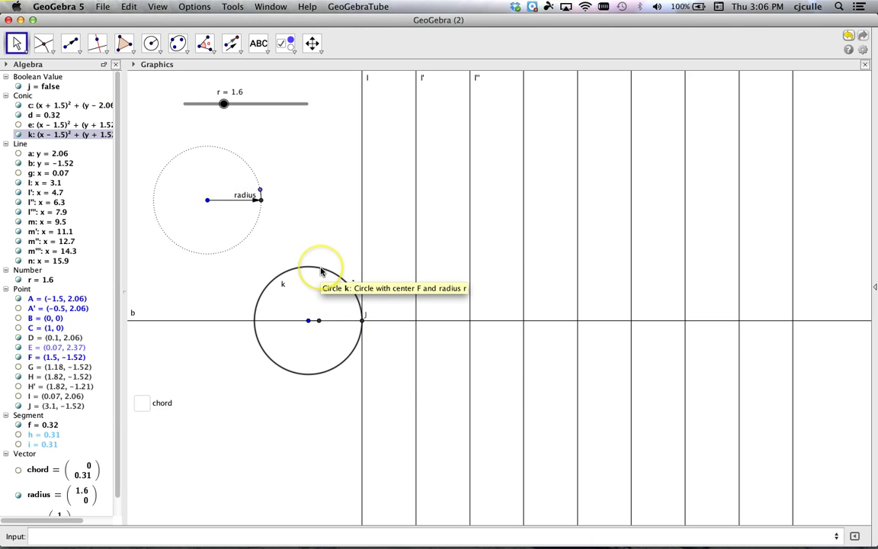
Hide circle k around point F and move point E up along the dotted circle to about (-0.57, 3.36)
right_click(321, 271)
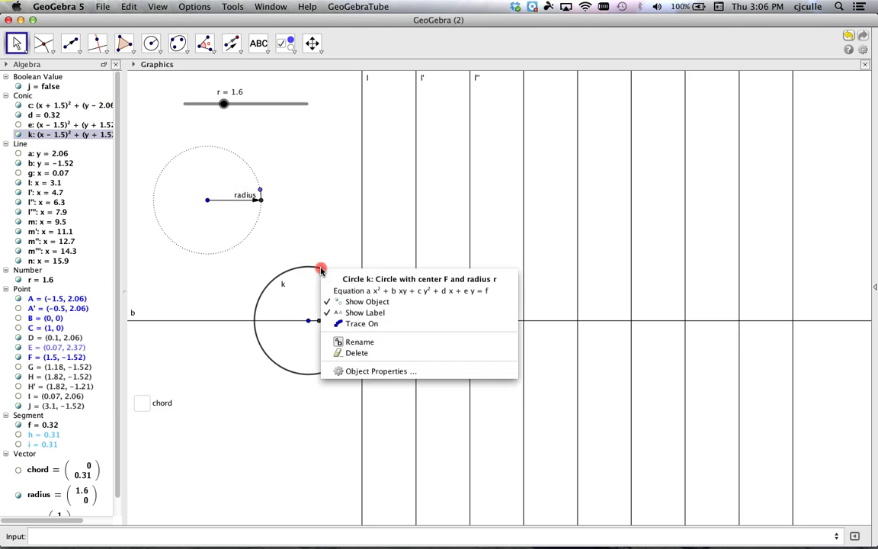
left_click(356, 303)
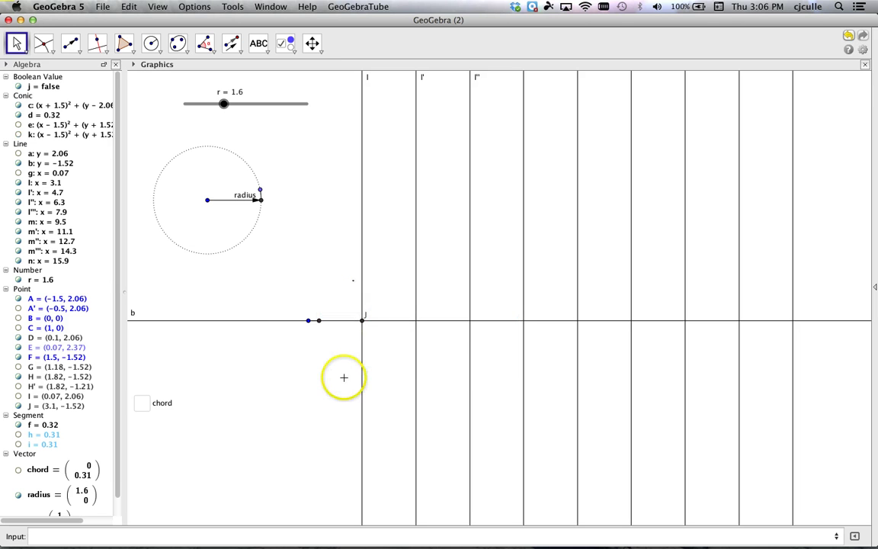
mouse_move(260, 193)
left_mouse_down()
mouse_move(237, 159)
mouse_move(168, 204)
mouse_move(205, 267)
mouse_move(256, 244)
mouse_move(246, 143)
mouse_move(172, 177)
mouse_move(241, 271)
mouse_move(261, 149)
mouse_move(249, 143)
left_mouse_up()
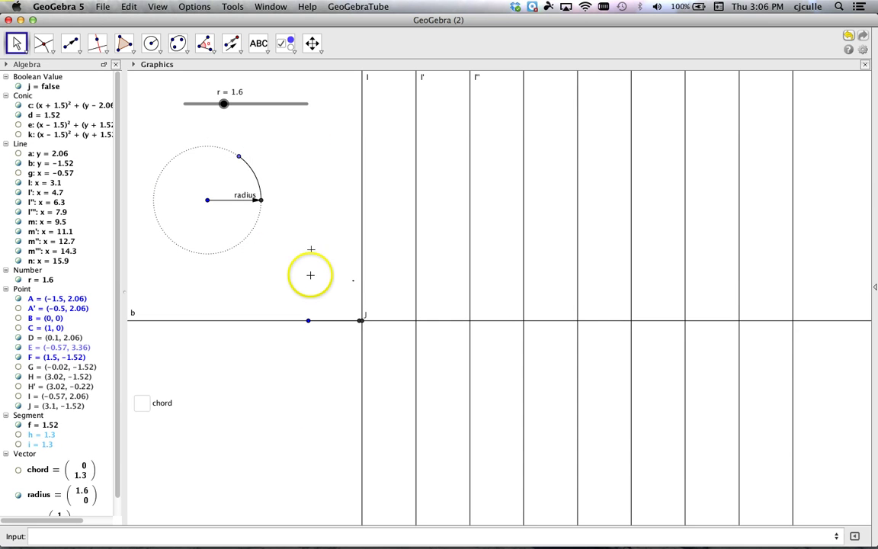
Construct a line through point F perpendicular to the horizontal line b
left_click(308, 322)
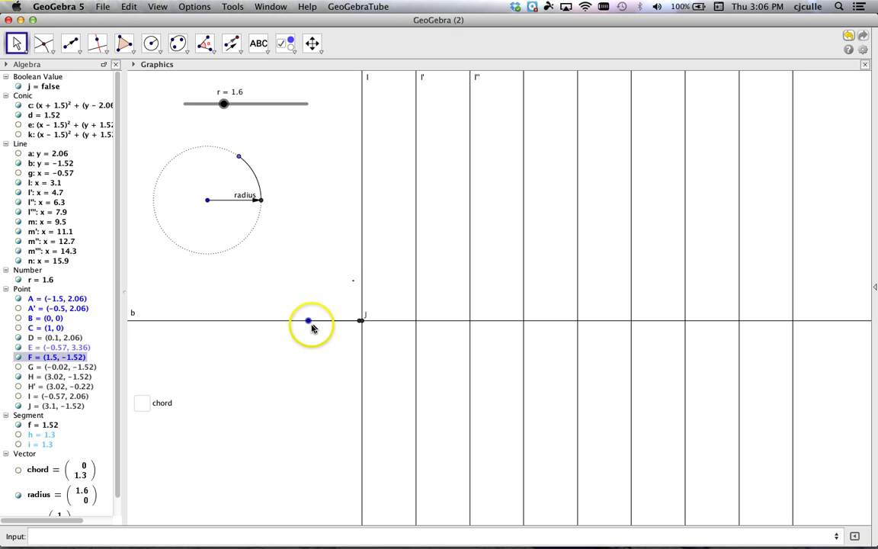
left_click(97, 46)
left_click(308, 323)
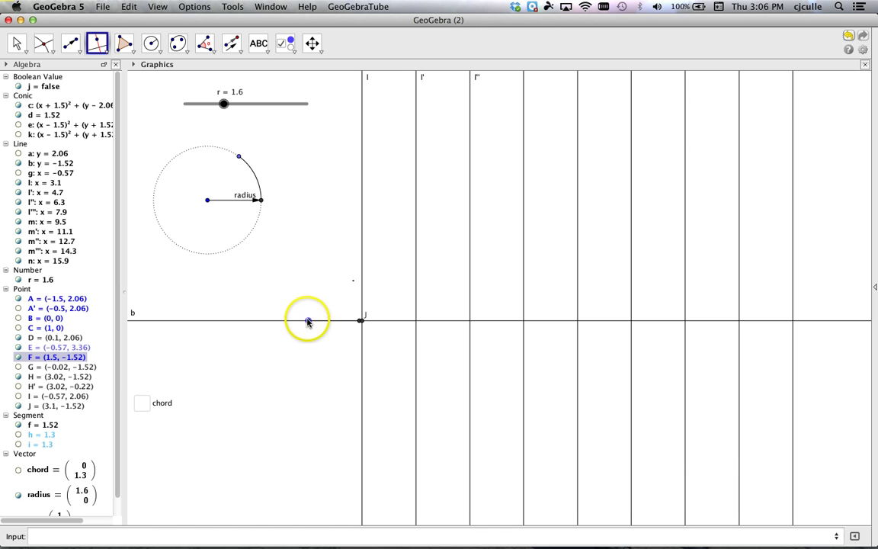
left_click(295, 321)
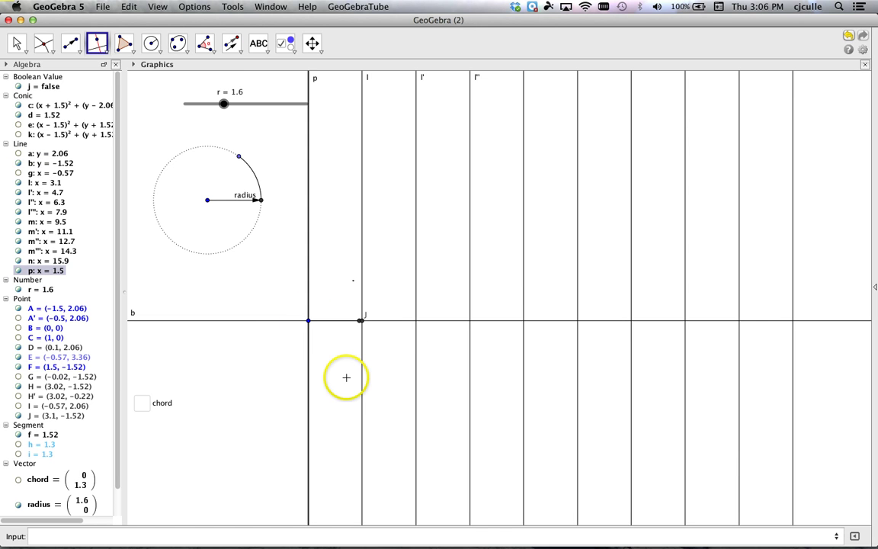
key("Escape")
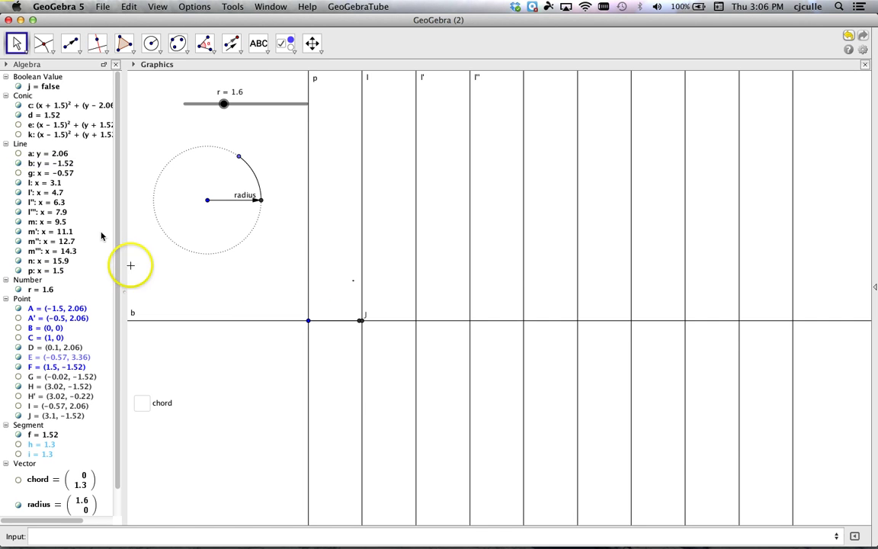
Hide the horizontal line b and point J, sliding point E back toward D to separate points H and J
left_click(19, 163)
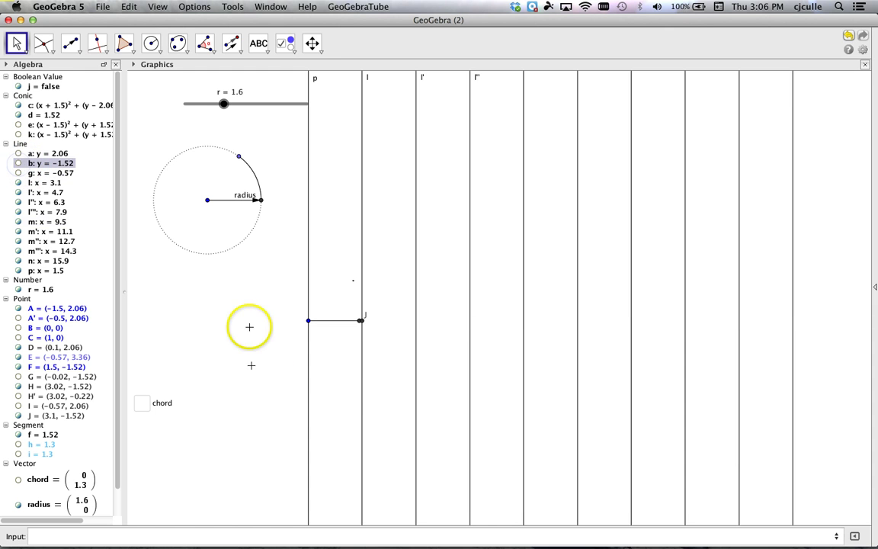
left_click(238, 157)
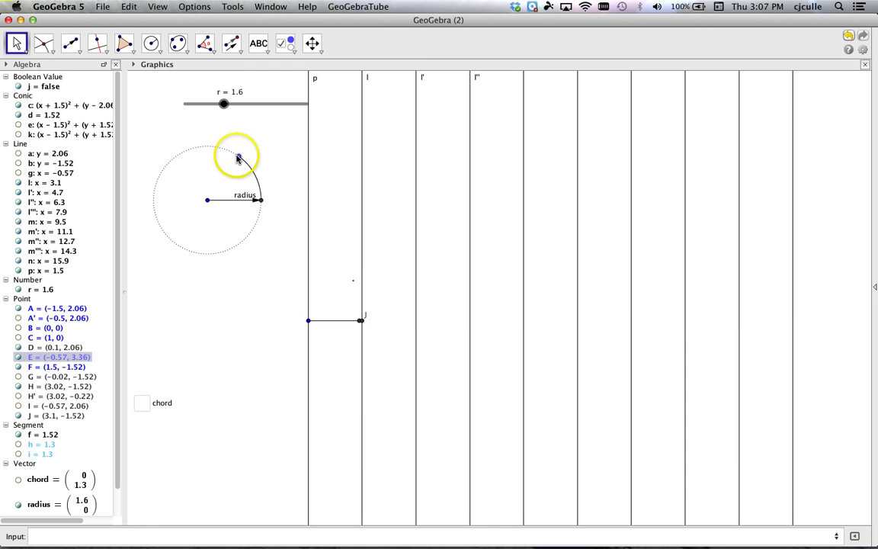
mouse_move(238, 157)
left_mouse_down()
mouse_move(199, 152)
mouse_move(175, 185)
mouse_move(229, 269)
mouse_move(277, 195)
mouse_move(176, 121)
mouse_move(225, 270)
mouse_move(249, 167)
left_mouse_up()
left_click(362, 321)
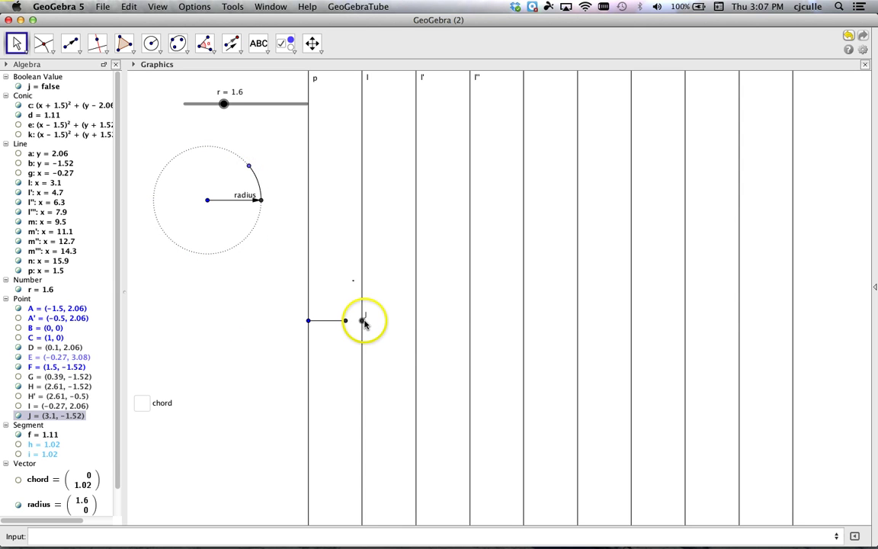
left_click(19, 415)
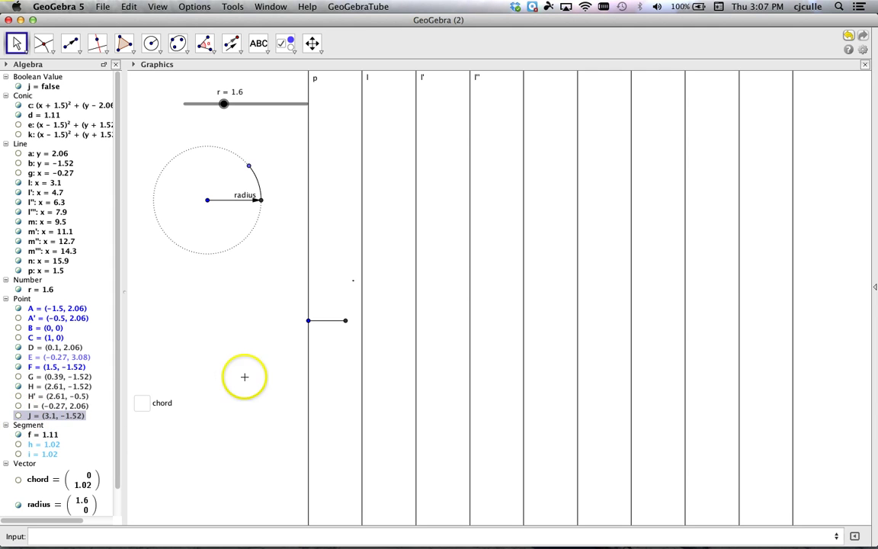
Move point E almost a full turn around the dotted circle, to about (0.09, 1.9) just below point D
left_click(344, 320)
left_click(249, 156)
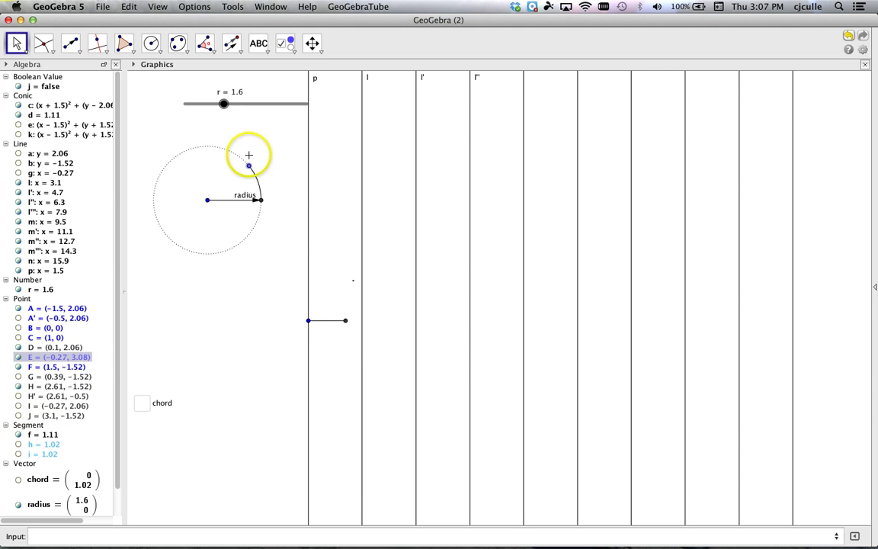
left_click_drag(248, 167, 280, 215)
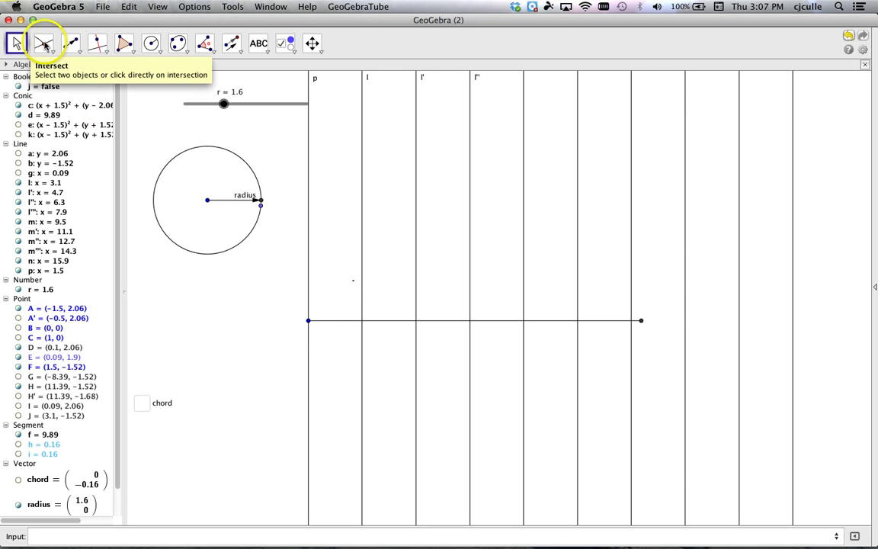
Create intersection points of the horizontal segment f with the six vertical lines from x = 3.1 to x = 11.1
left_click(45, 45)
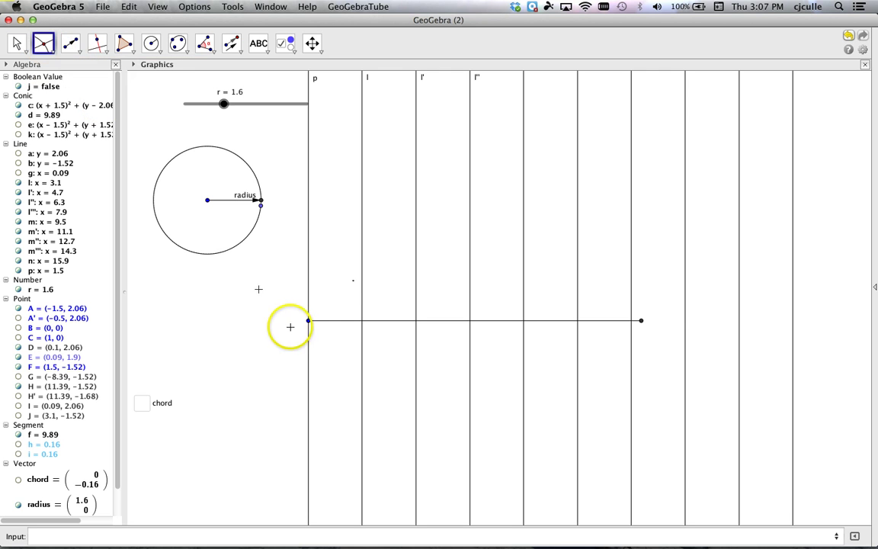
left_click(363, 320)
left_click(417, 321)
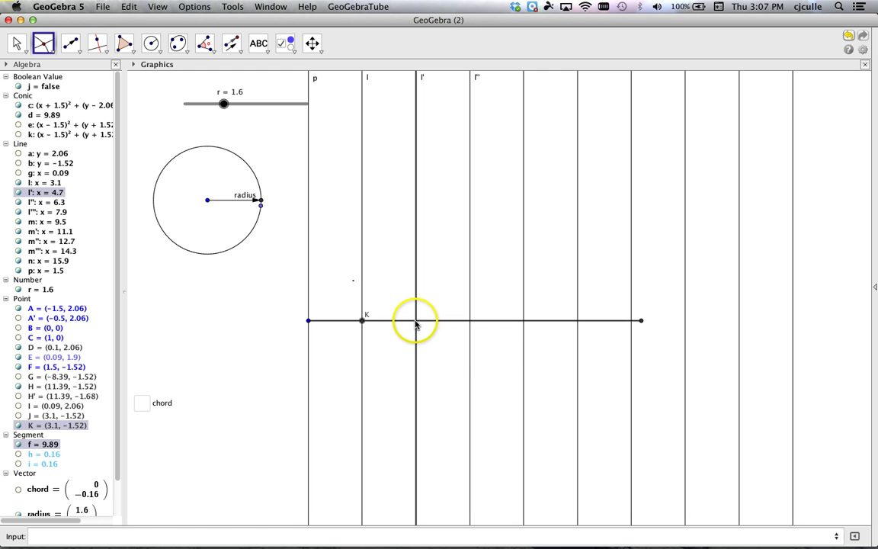
left_click(416, 321)
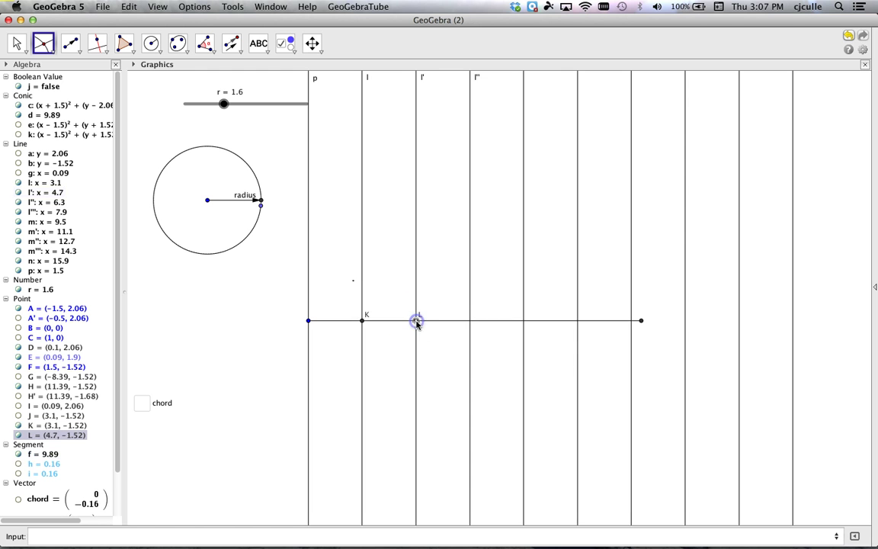
left_click(471, 321)
left_click(525, 321)
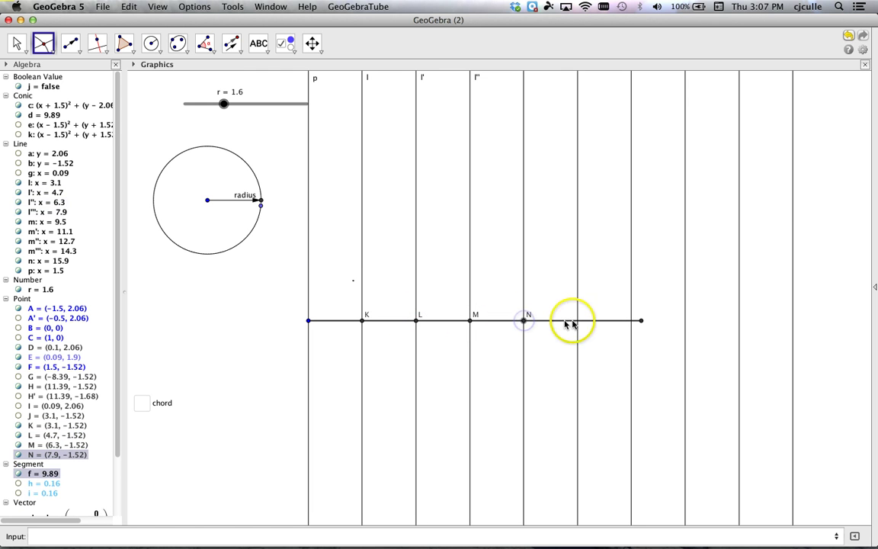
left_click(577, 320)
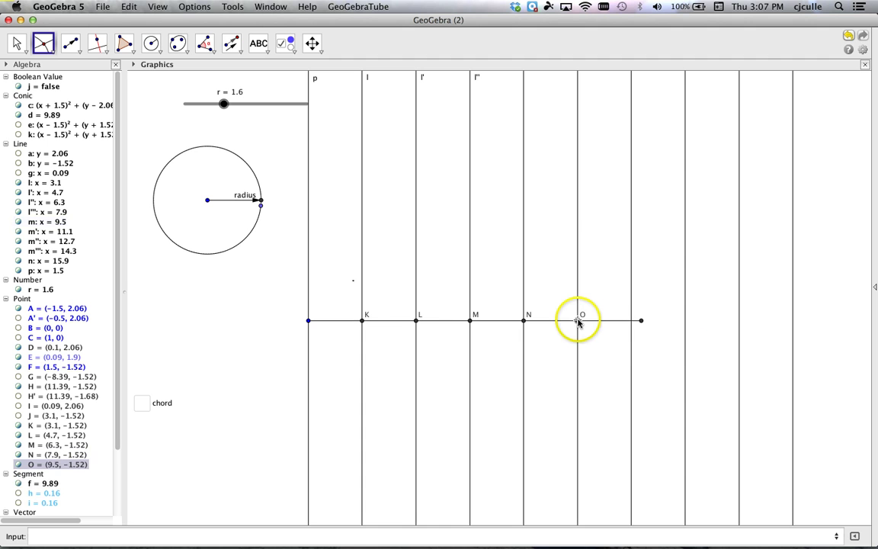
left_click(632, 321)
key("Escape")
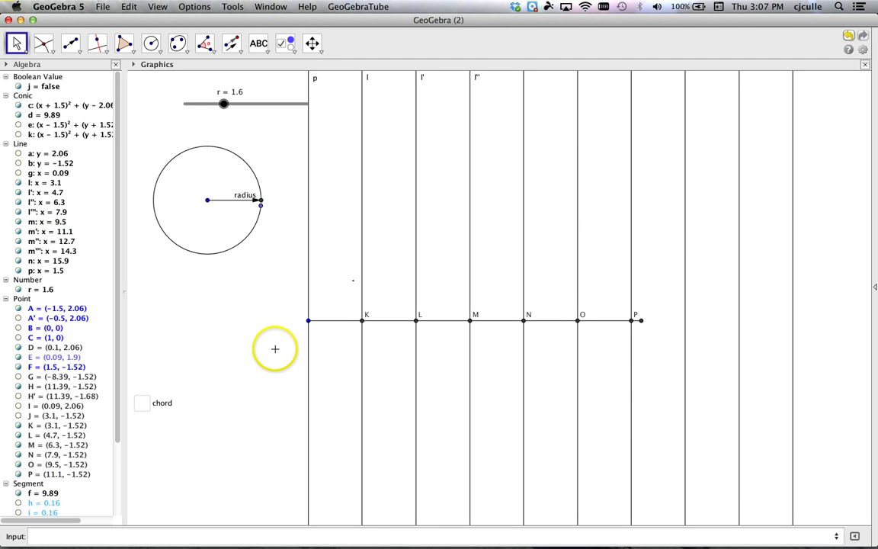
Give point K the caption 1, show the caption as its label, and move the label below the point
double_click(368, 319)
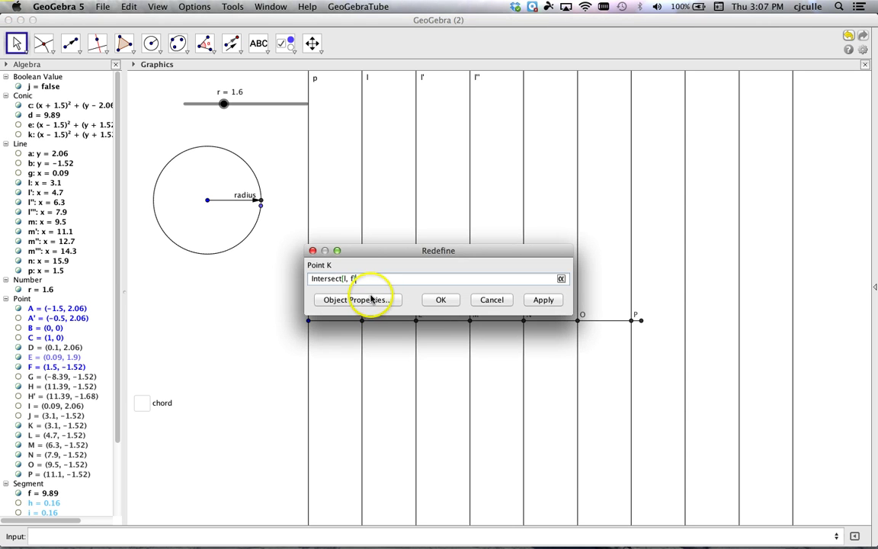
left_click(373, 300)
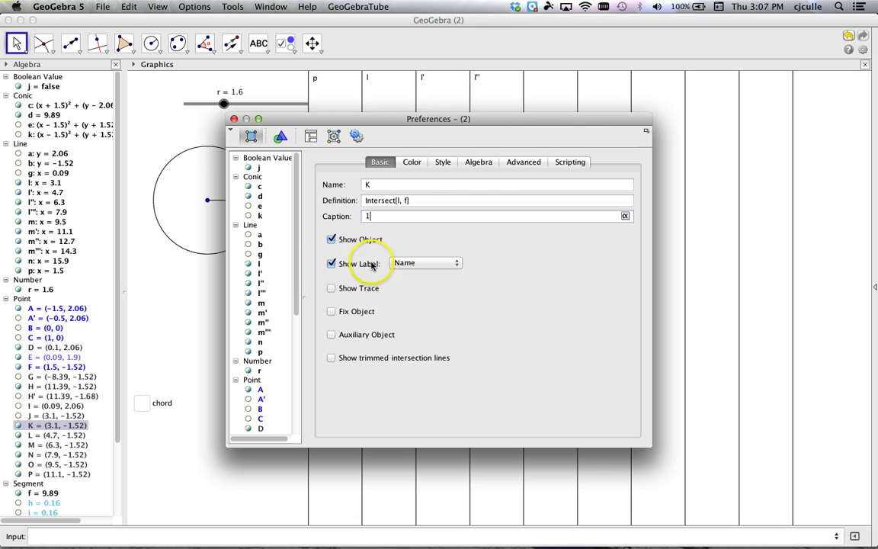
left_click(458, 264)
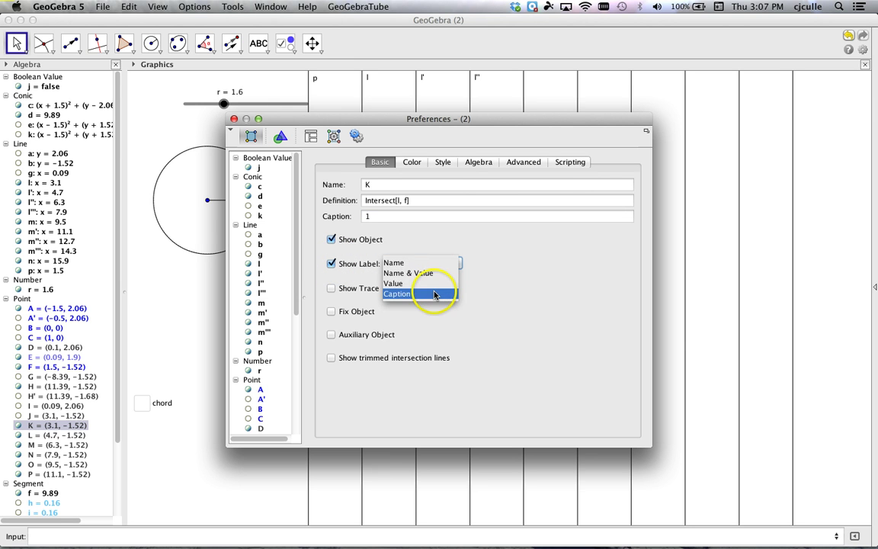
left_click(435, 294)
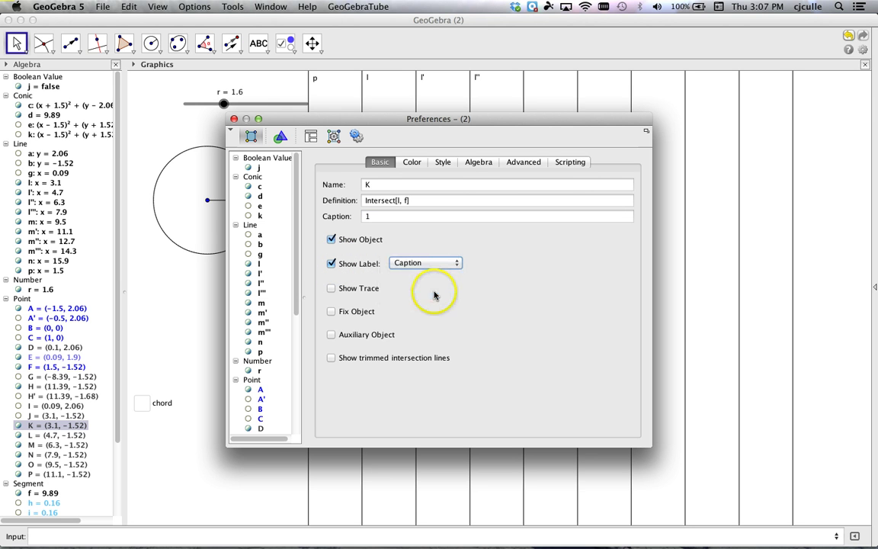
left_click(234, 120)
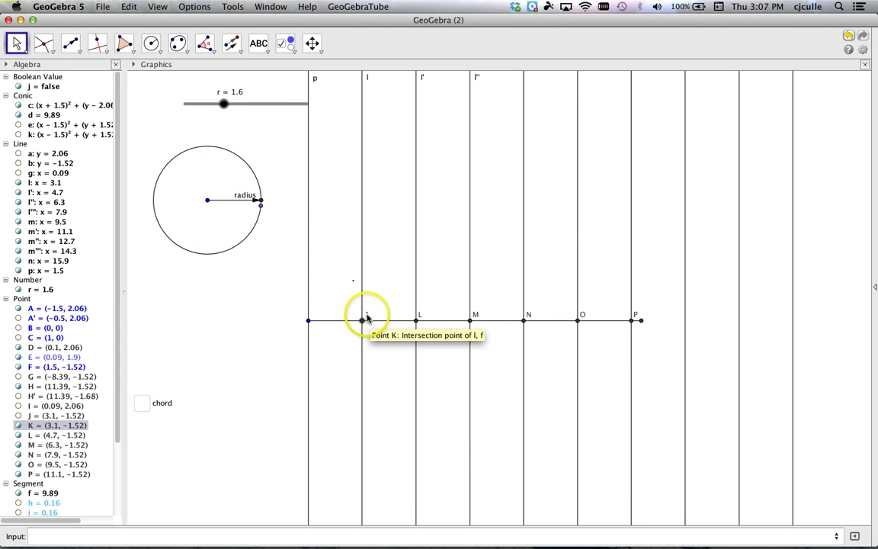
left_click(376, 341)
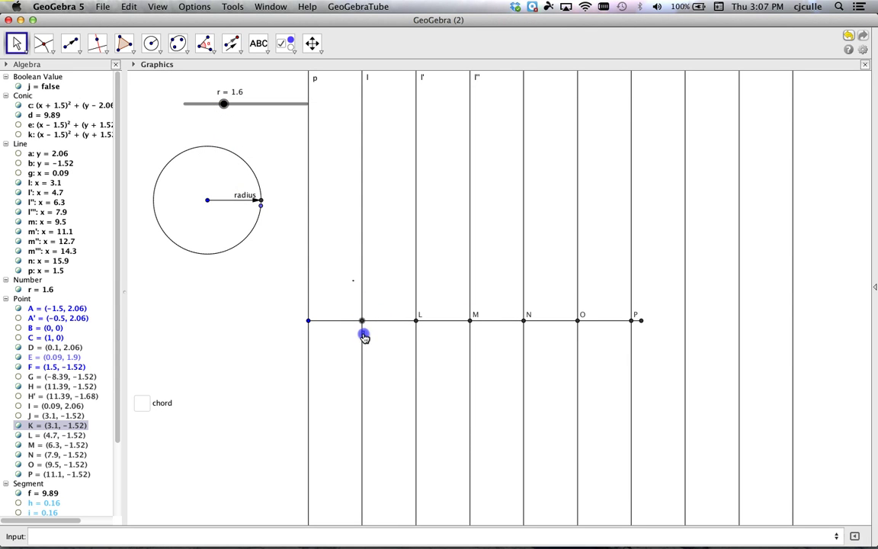
Give point L the caption 2, show the caption as its label, and move the label below the point
double_click(419, 316)
left_click(387, 299)
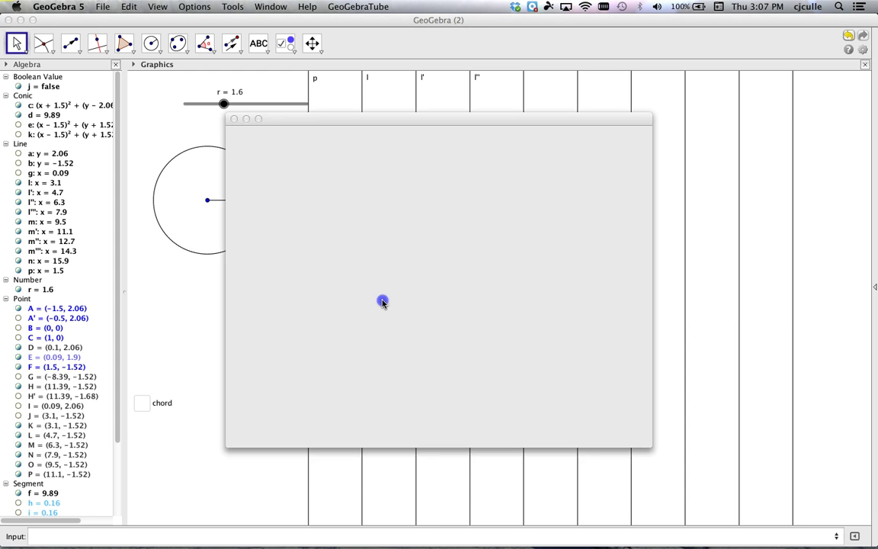
left_click(384, 216)
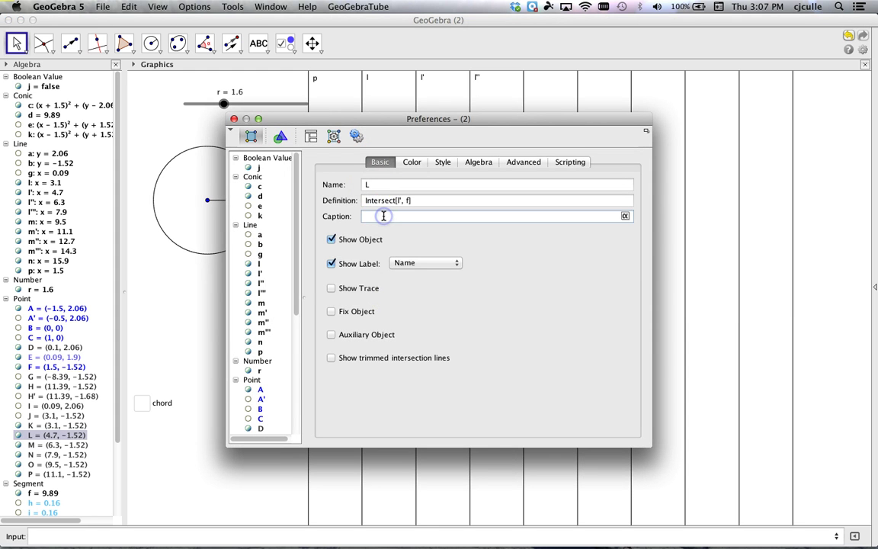
type("2")
left_click(425, 263)
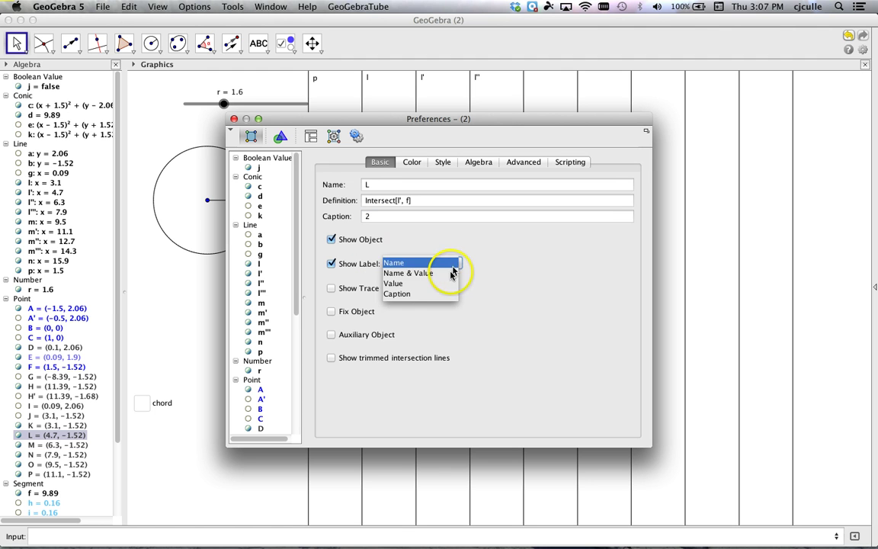
left_click(446, 293)
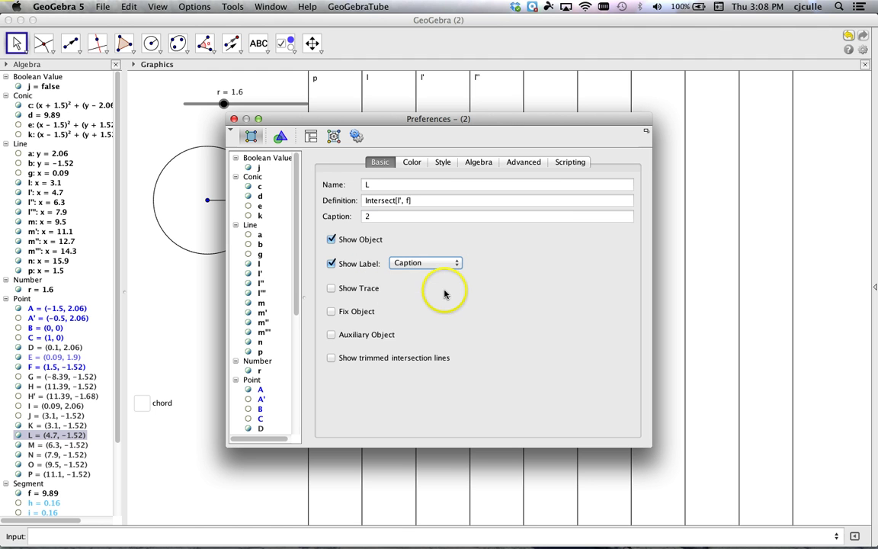
left_click(234, 120)
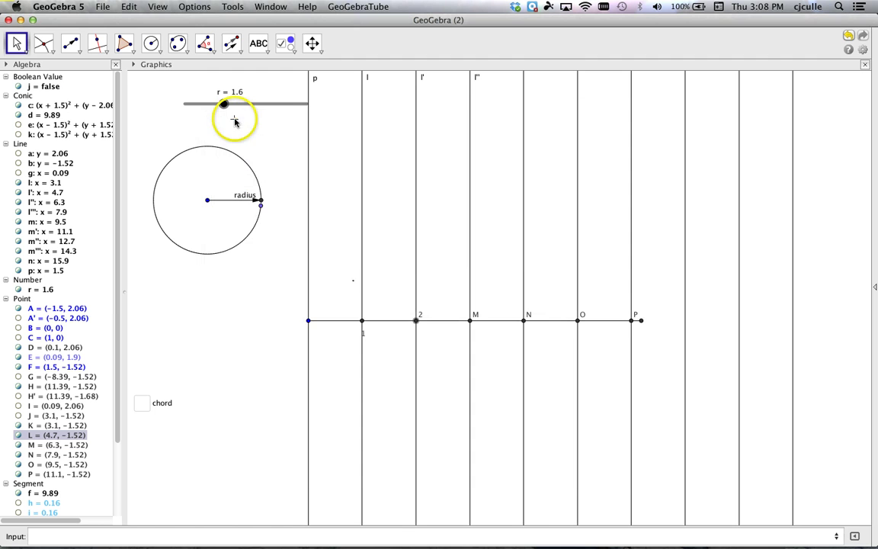
left_click(419, 318)
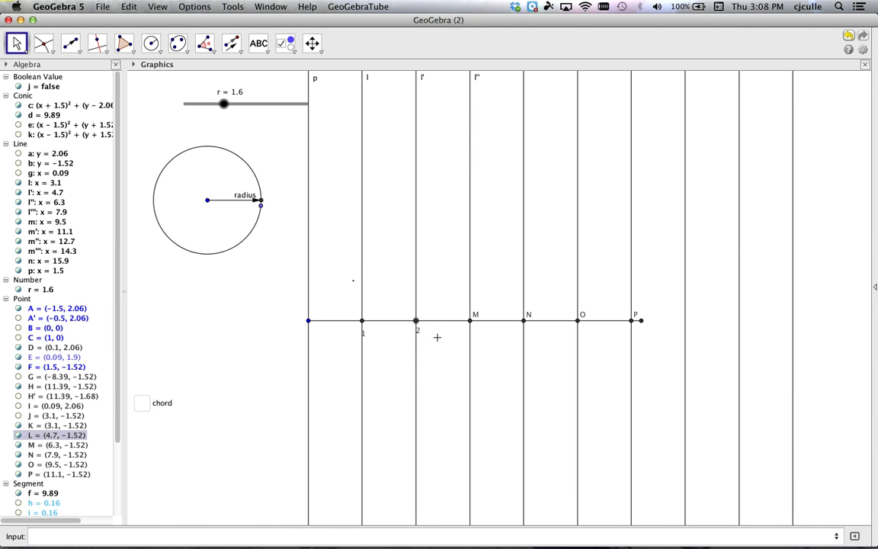
Switch to Screencast-O-Matic and show the list of recordings stored on this computer
key("ctrl+Up")
left_click(385, 339)
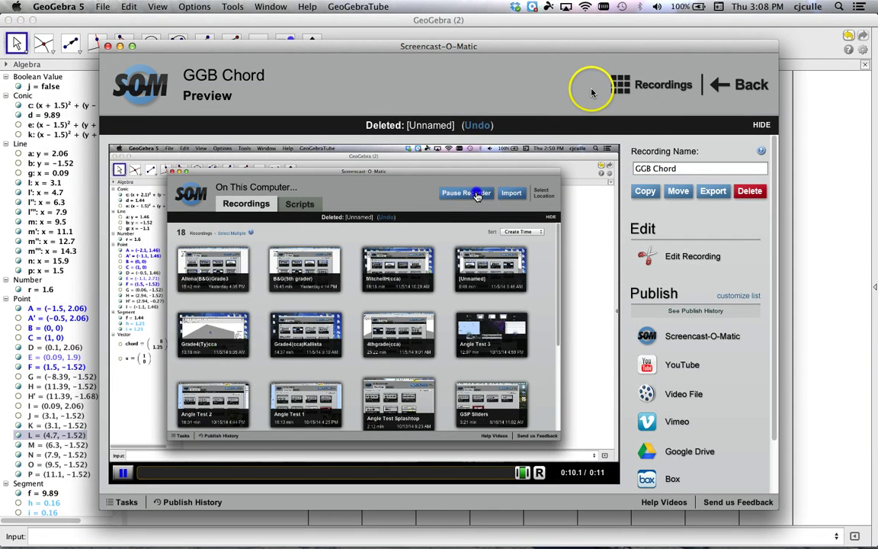
left_click(635, 84)
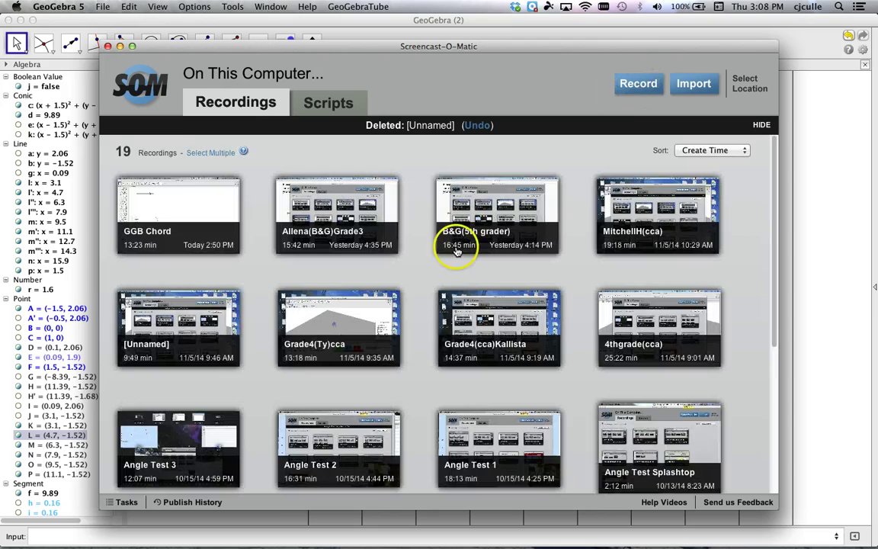
key("ctrl+Up")
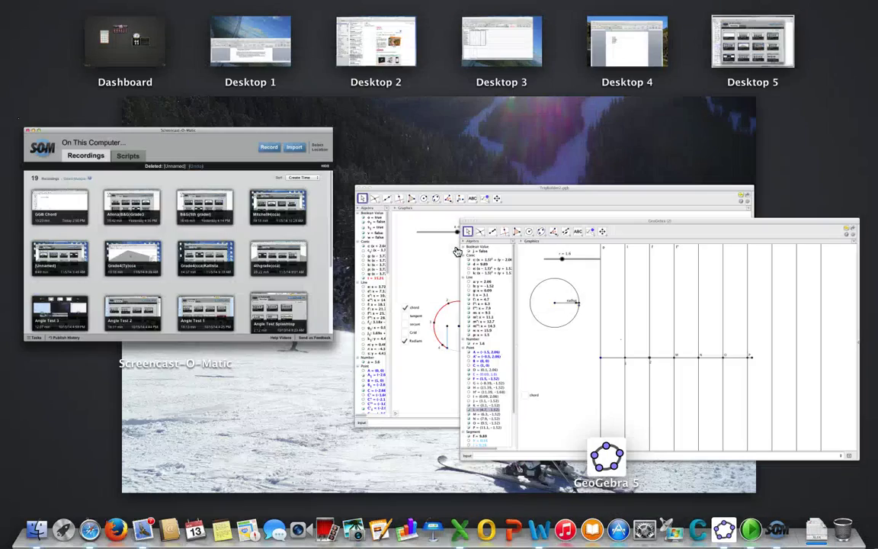
left_click(743, 57)
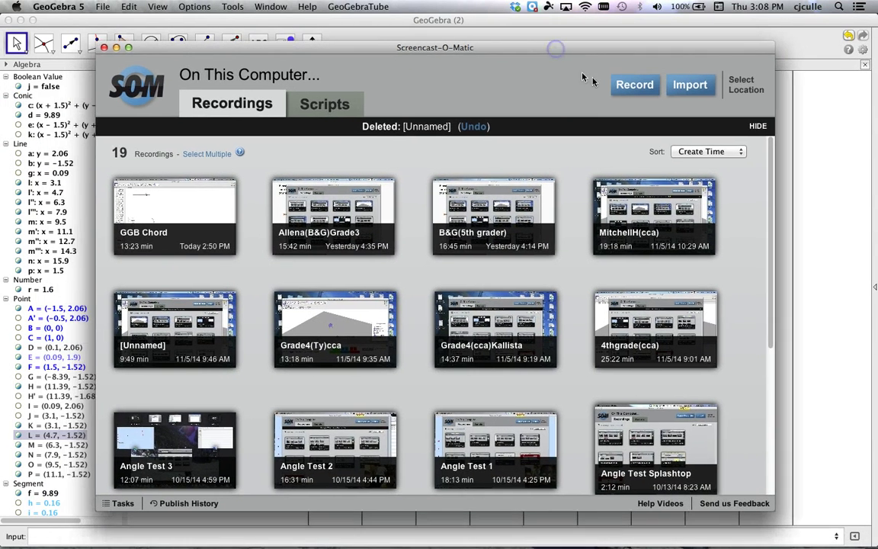
Switch back to GeoGebra and move point E along the circle to about (-0.66, 3.42)
key("ctrl+Up")
left_click(406, 327)
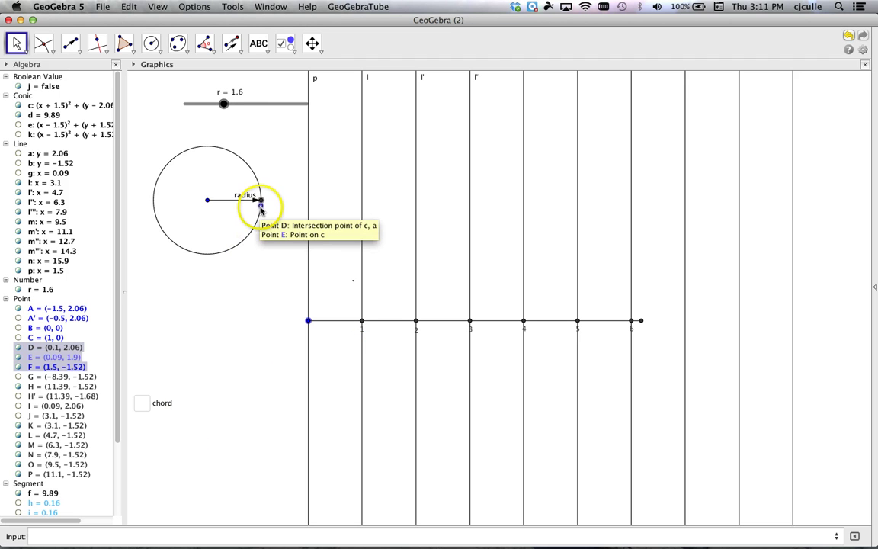
left_click_drag(258, 223, 246, 142)
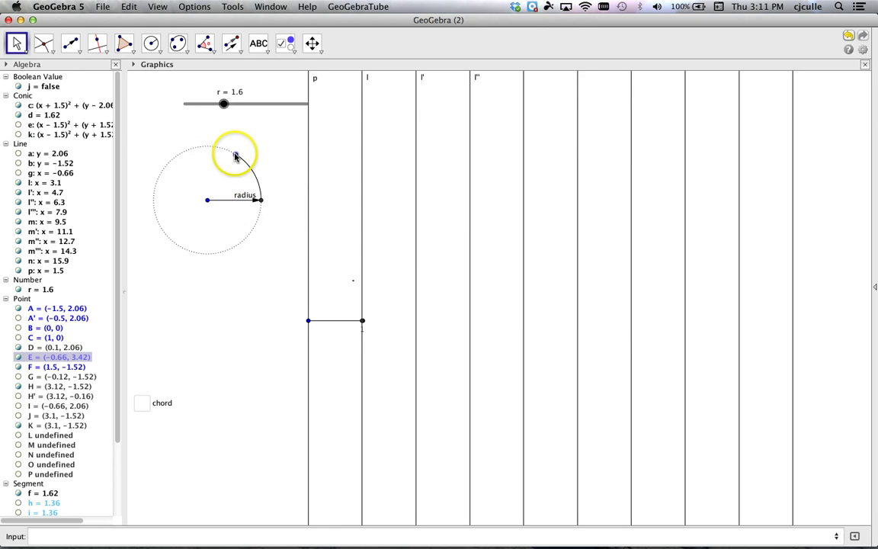
Turn on the animation of point E around circle c and pause it near (-3.01, 2.6)
right_click(234, 156)
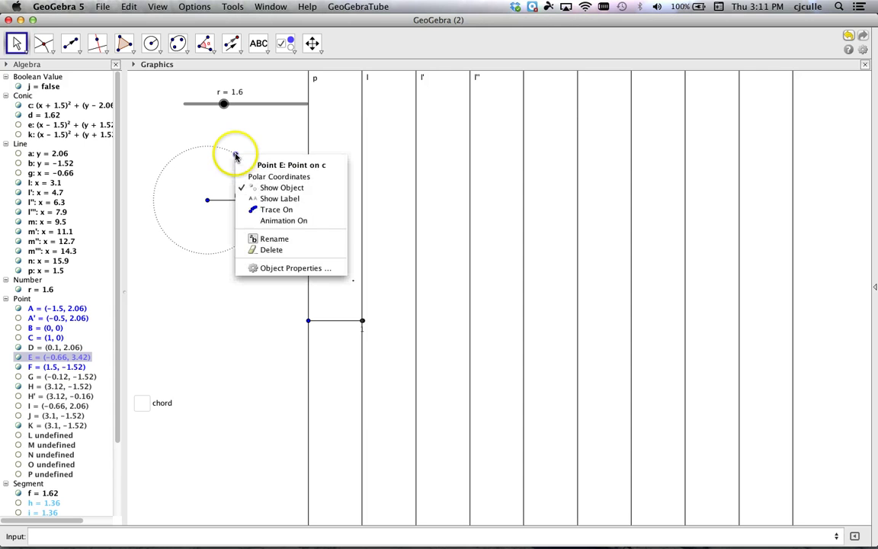
left_click(263, 216)
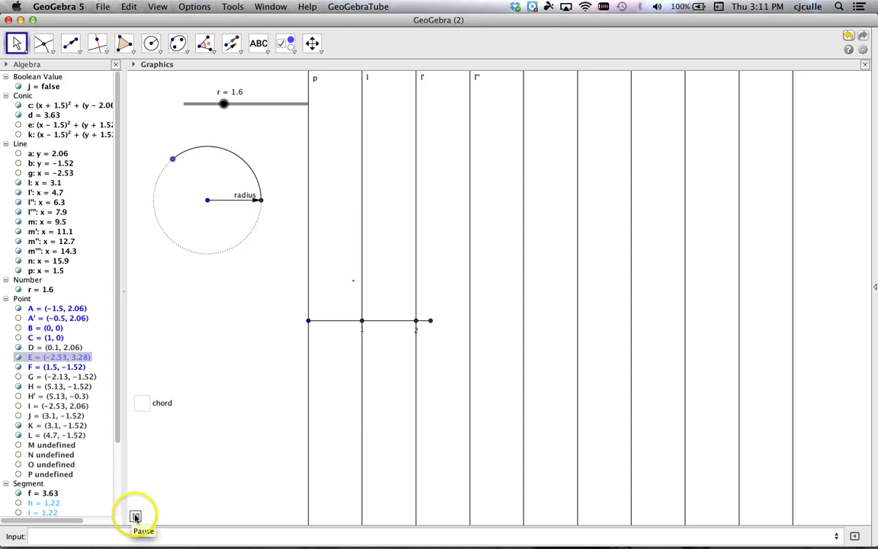
left_click(136, 517)
left_click(218, 332)
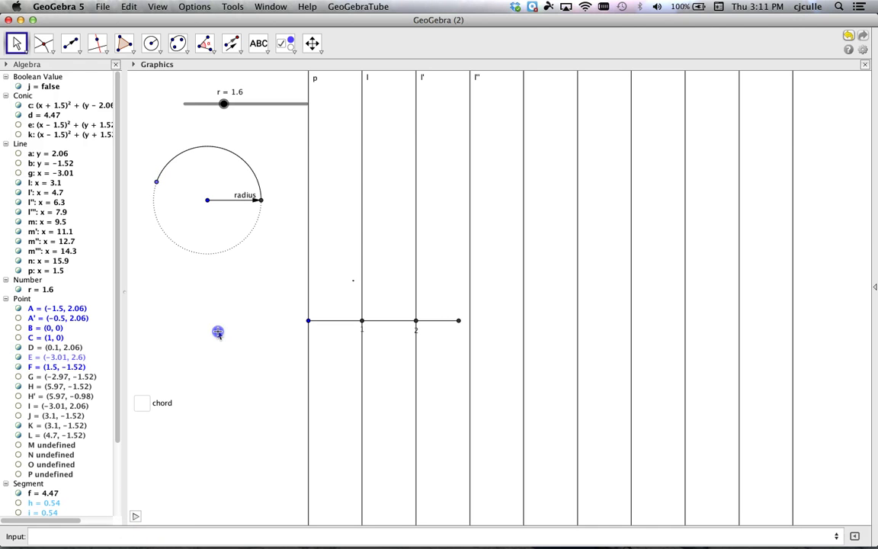
Hide the radius vector from A to D inside the circle
left_click(229, 195)
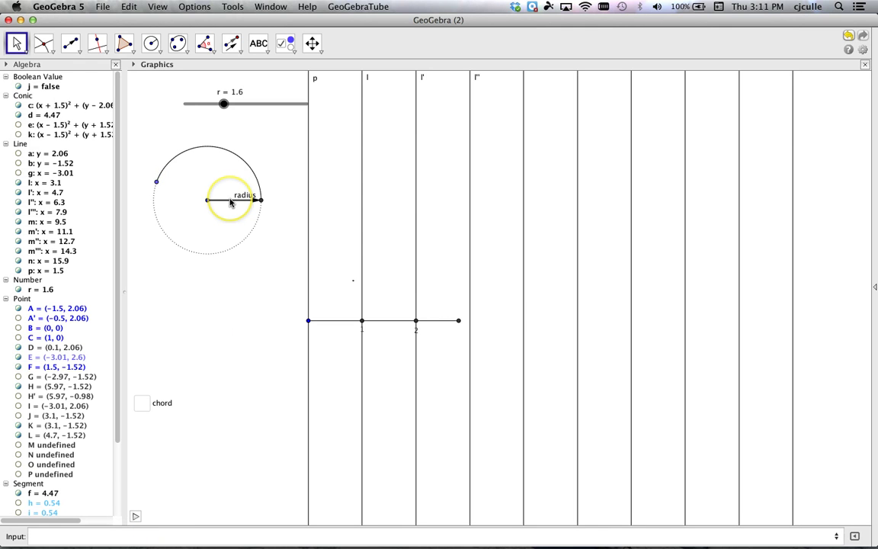
right_click(231, 201)
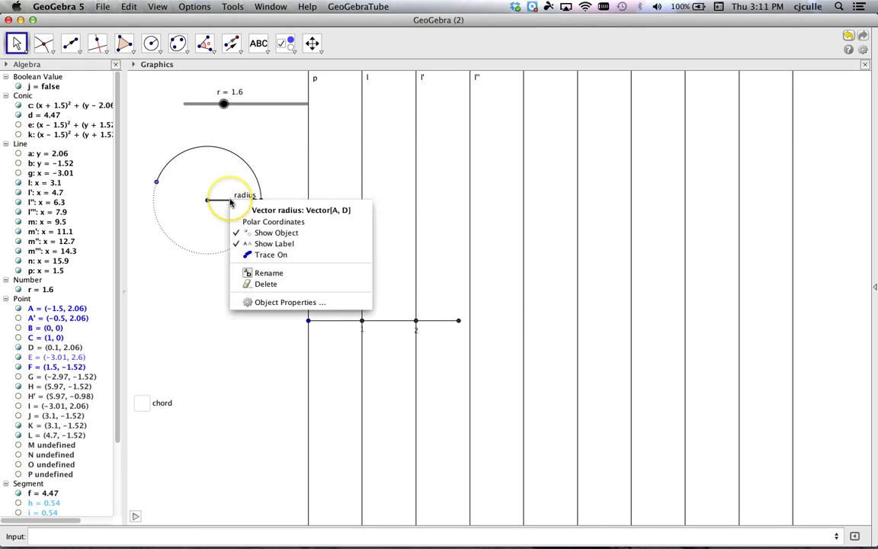
left_click(272, 233)
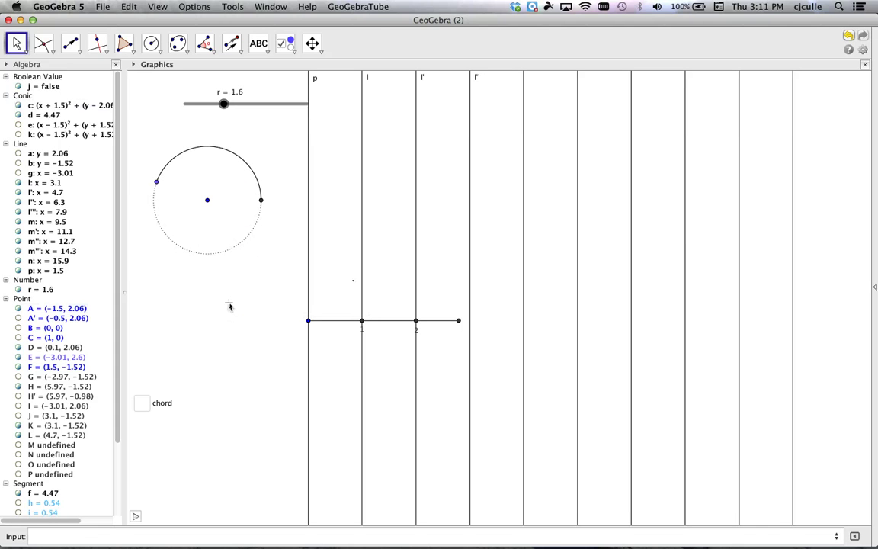
Set the colour of circular arc d to red (255, 0, 0), picking the arc rather than circle c
left_click(243, 163)
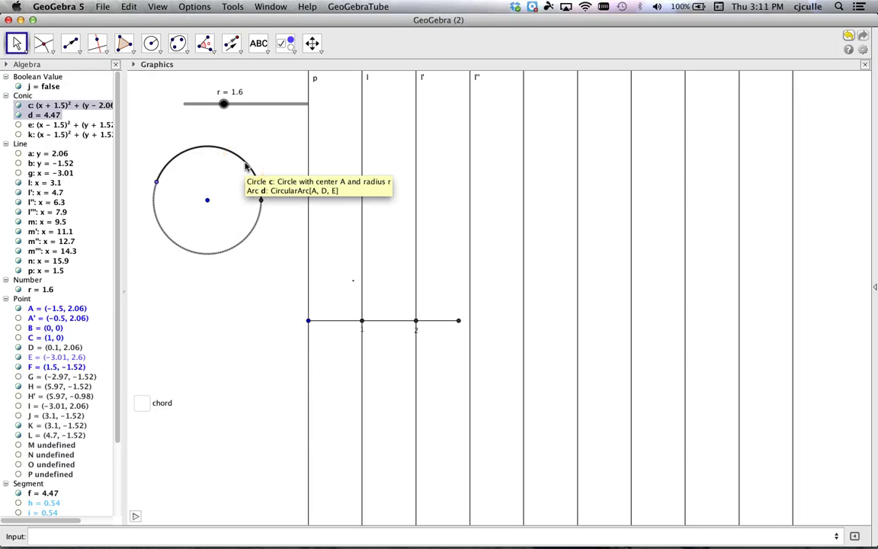
right_click(245, 166)
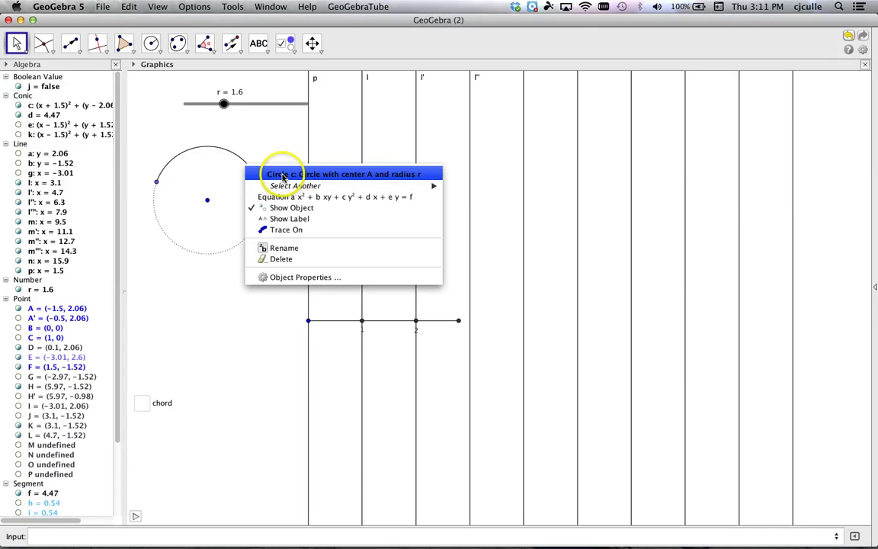
mouse_move(290, 186)
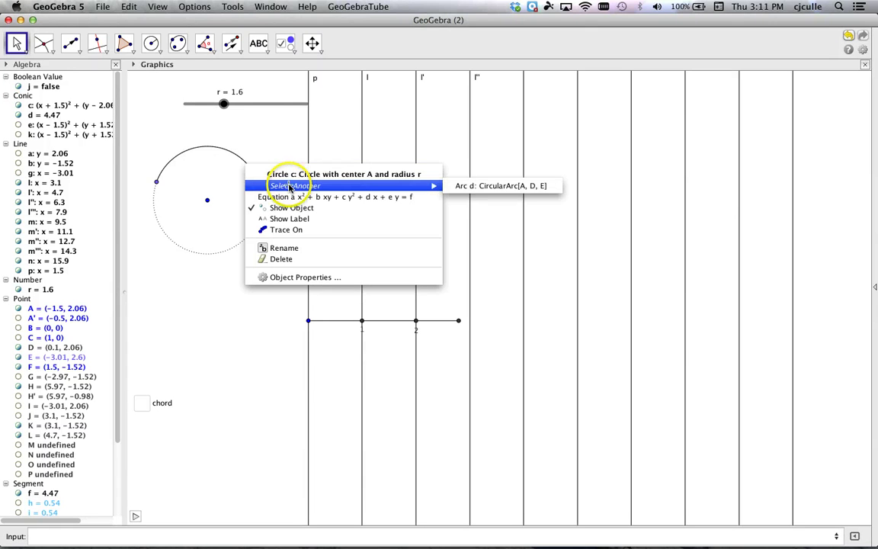
left_click(472, 190)
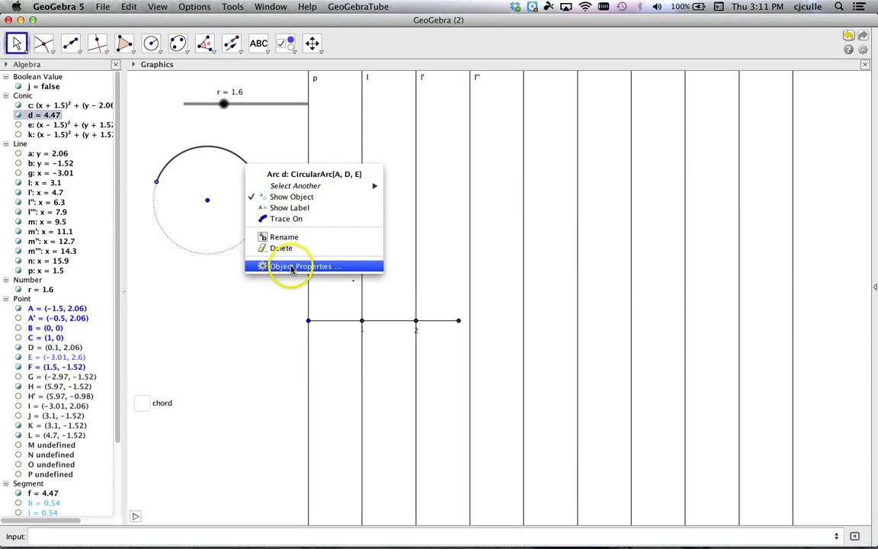
left_click(290, 264)
left_click(308, 213)
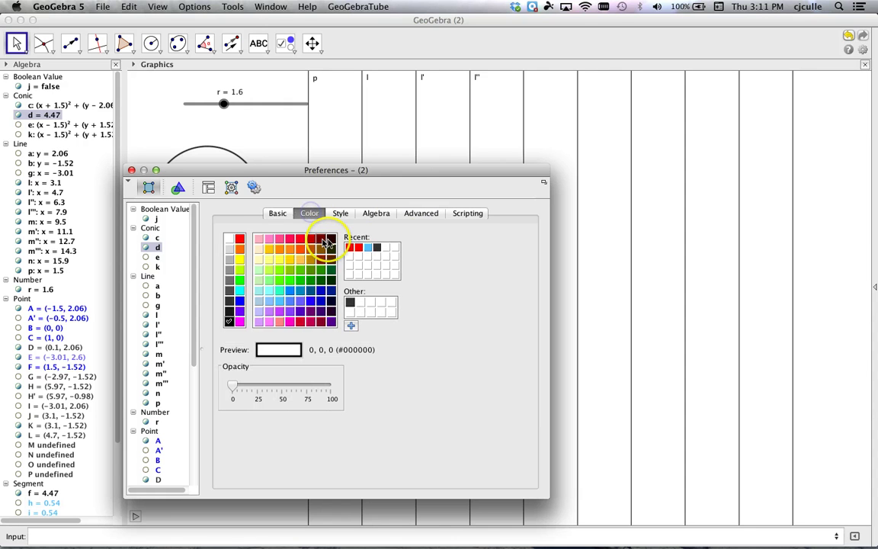
left_click(239, 240)
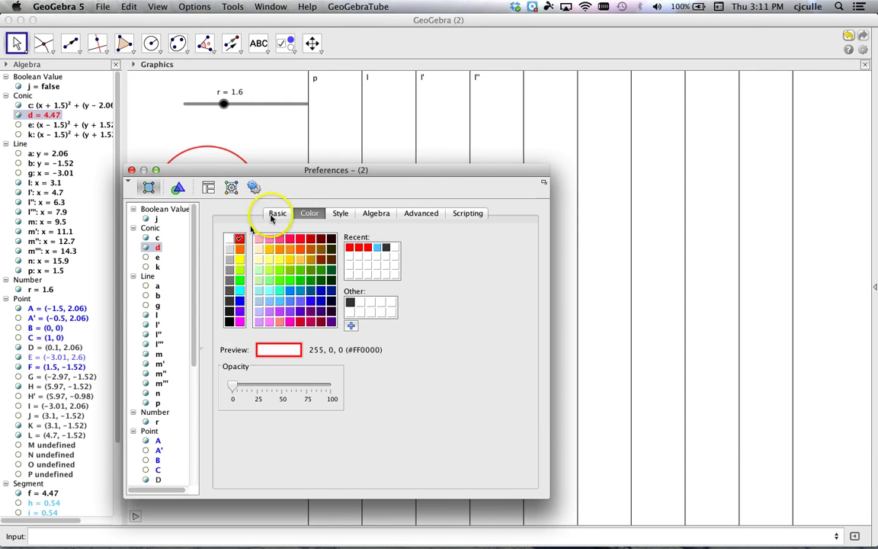
left_click(340, 213)
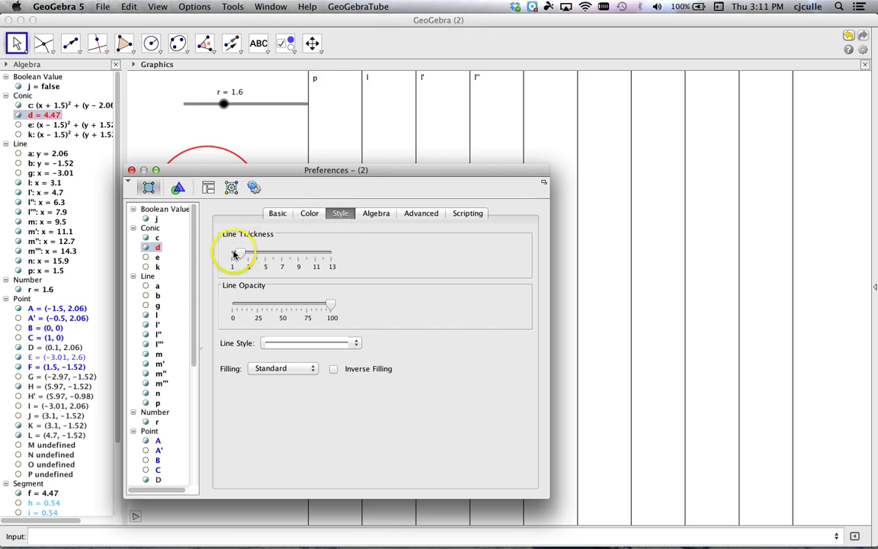
left_click(131, 171)
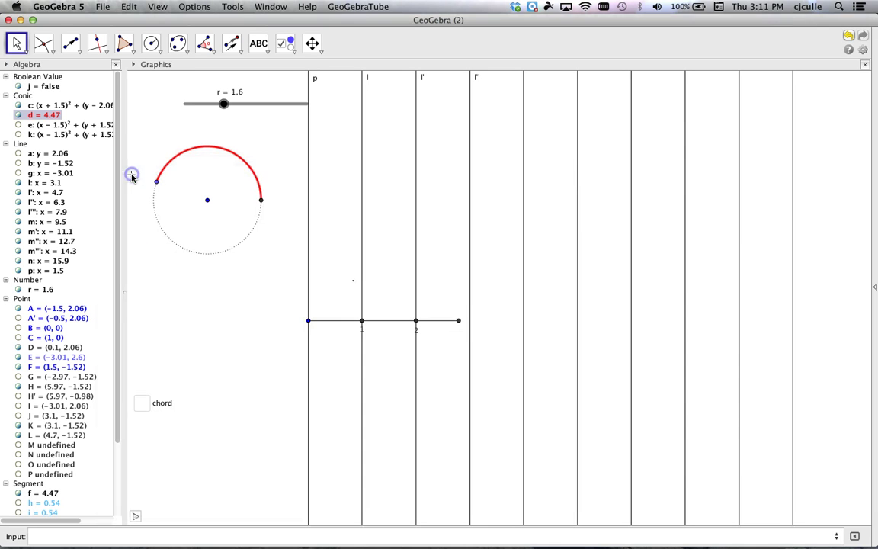
Set the colour of horizontal segment f to red (255, 0, 0)
right_click(336, 324)
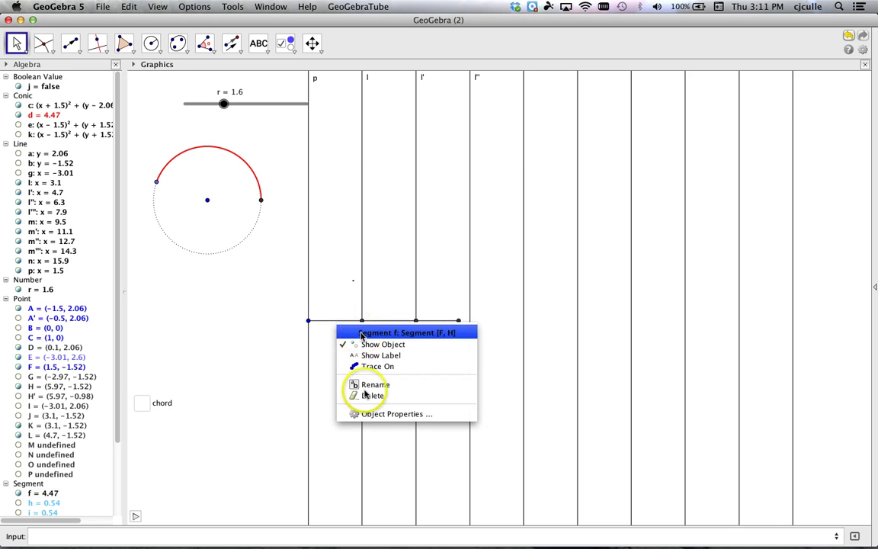
left_click(373, 414)
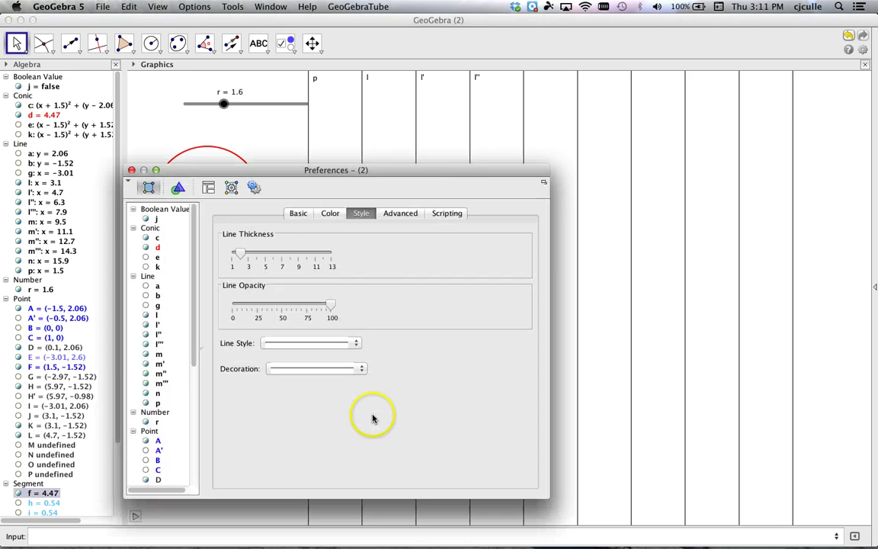
left_click(330, 215)
left_click(241, 239)
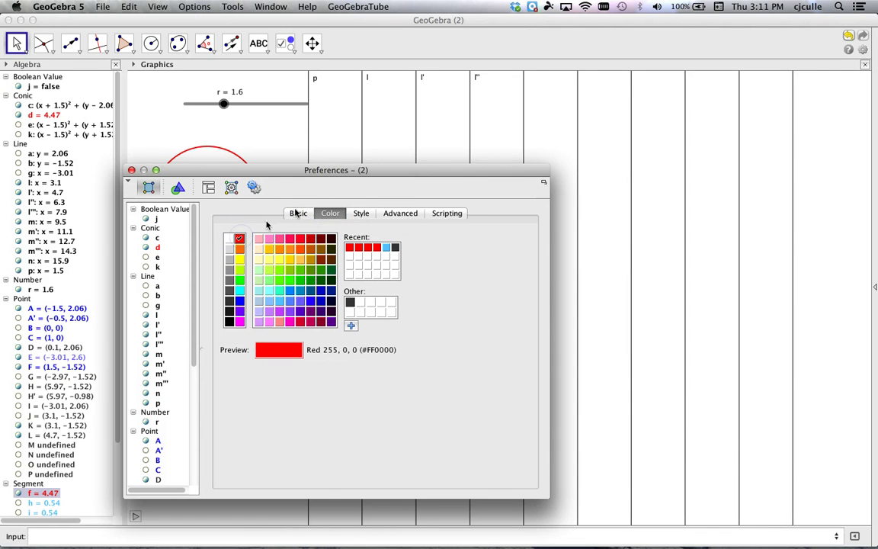
left_click(363, 214)
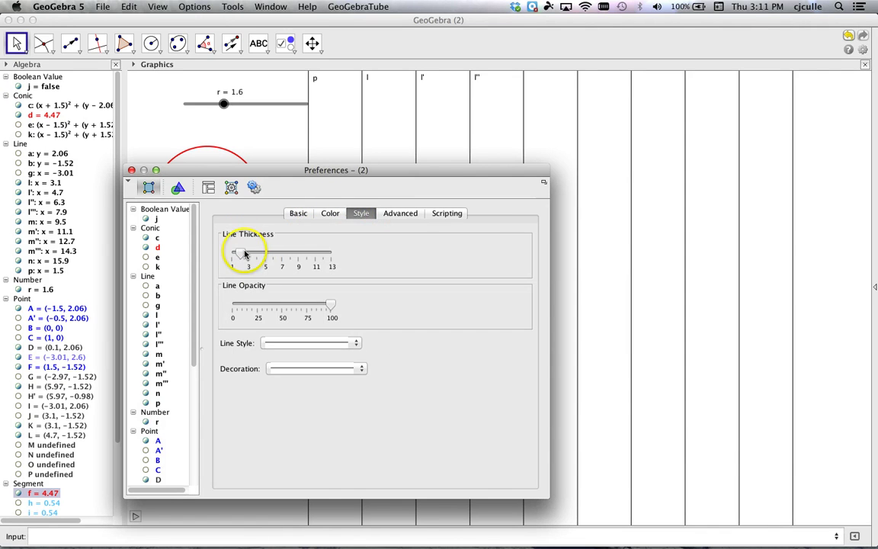
left_click(131, 170)
Move point E along the circle to about (-0.41, 3.23) and turn on the chord check box
left_click(155, 182)
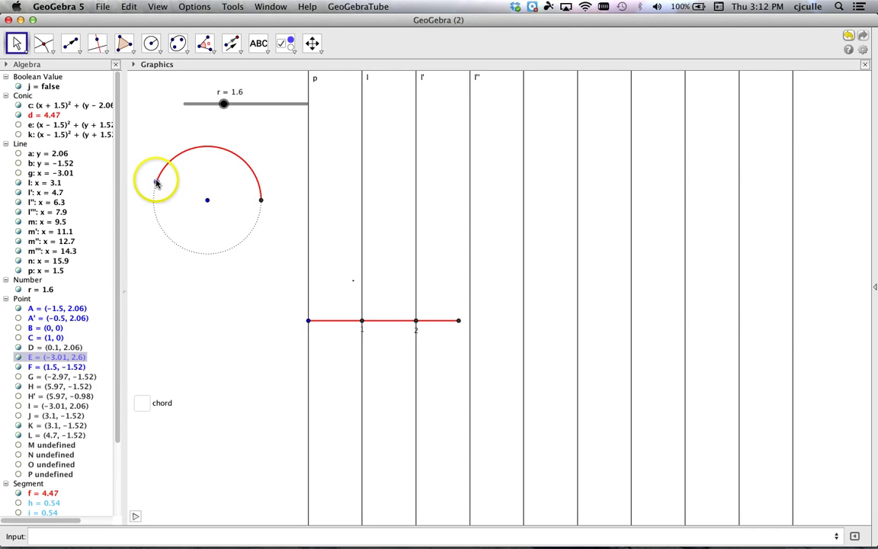
left_click_drag(156, 183, 245, 160)
left_click(174, 353)
left_click(143, 403)
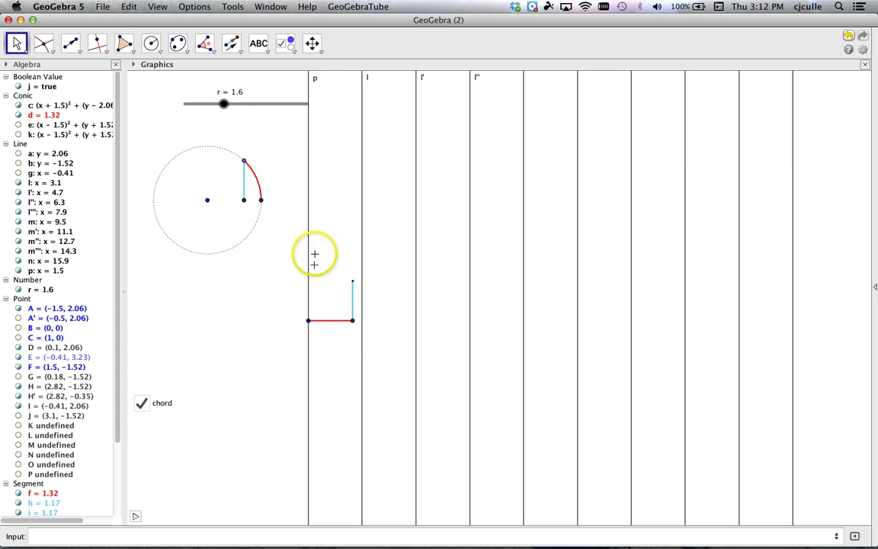
Draw a circle centred on point F at the start of segment f, matching the slider radius r
left_click(309, 211)
key("Escape")
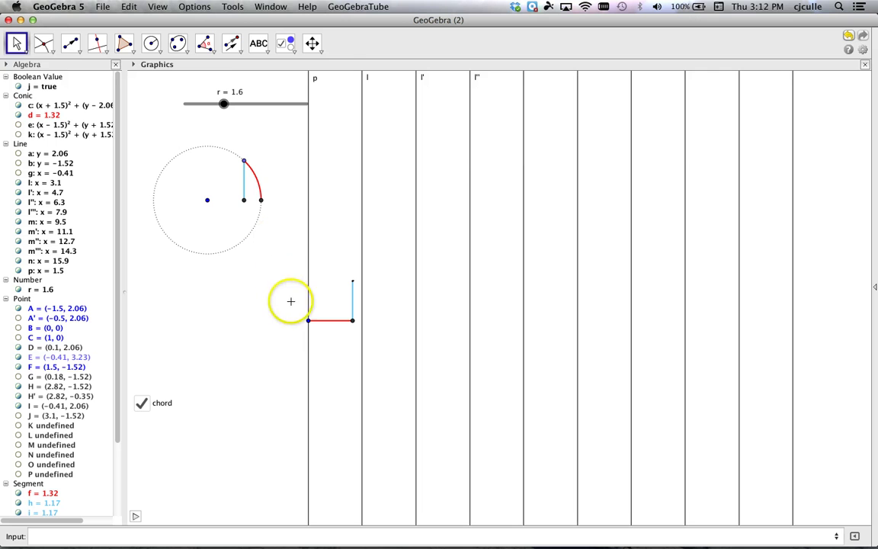
left_click(152, 44)
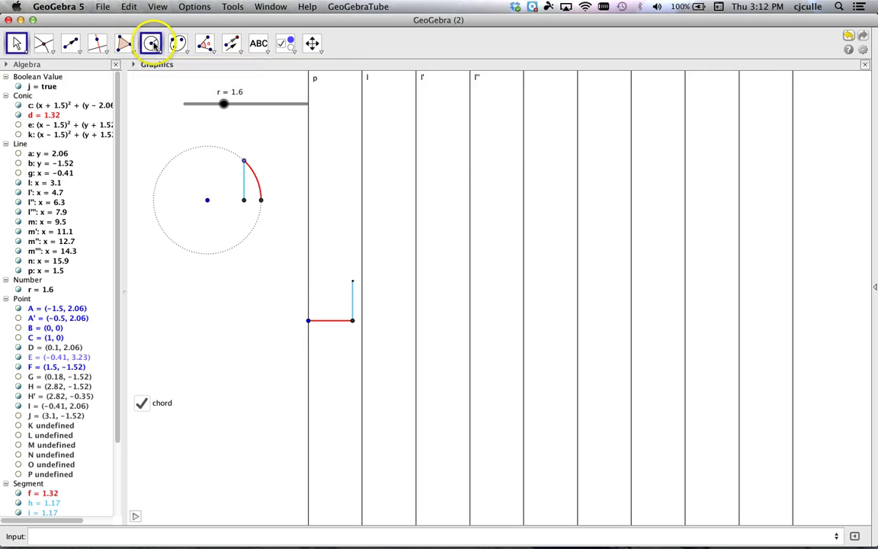
left_click(309, 320)
left_click(209, 201)
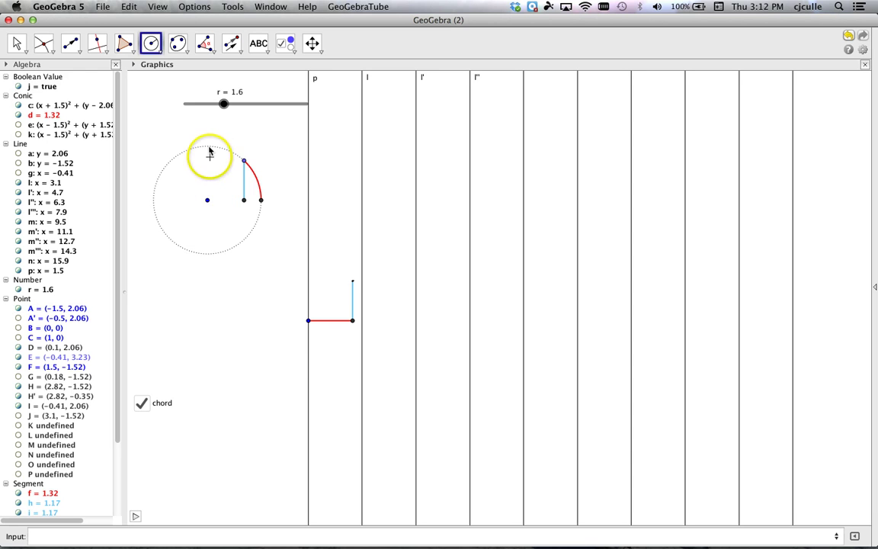
left_click(308, 321)
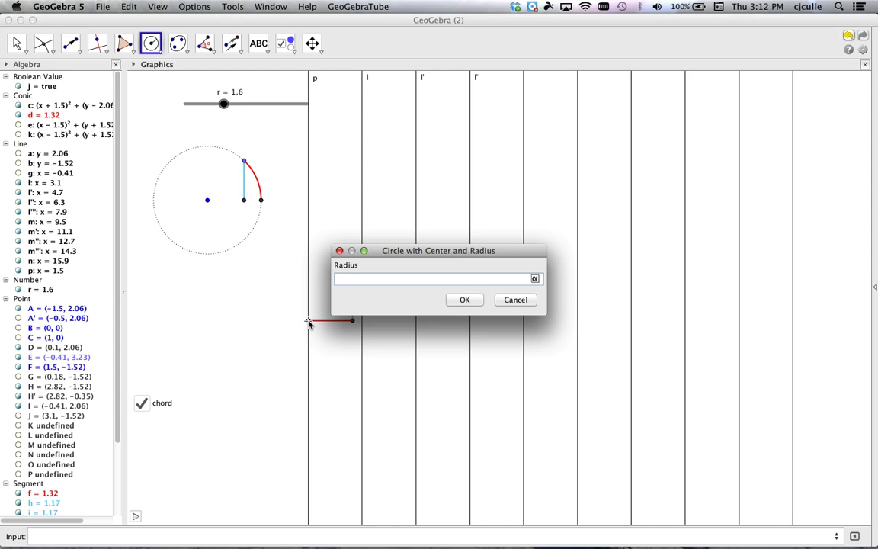
left_click(463, 300)
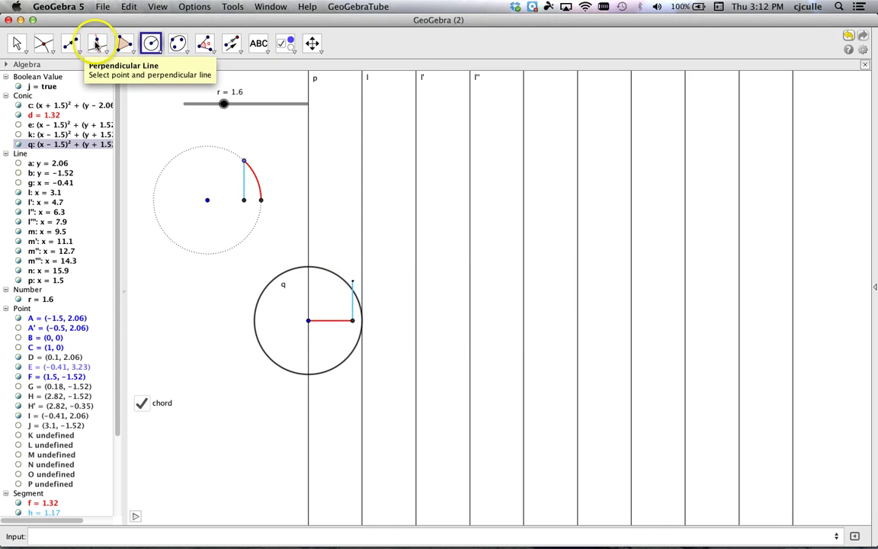
Create the upper intersection point of circle q and vertical line p
left_click(43, 43)
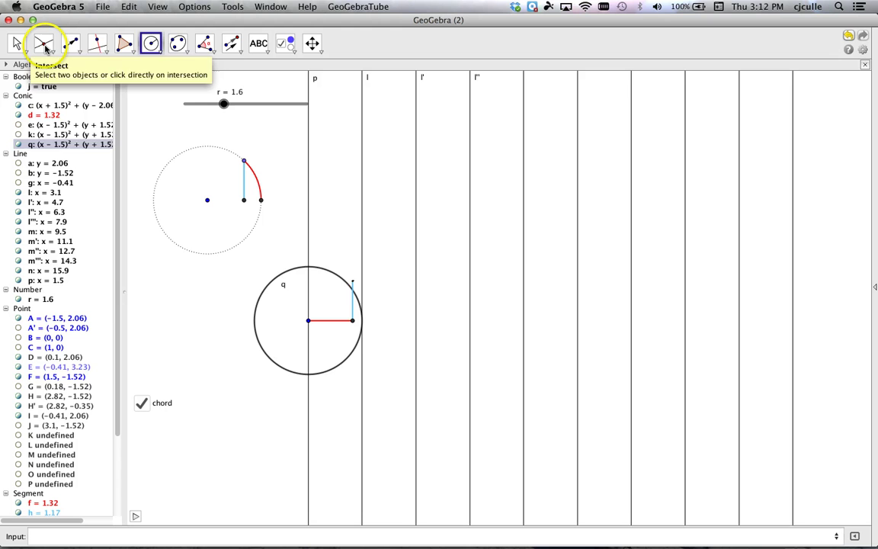
left_click(309, 268)
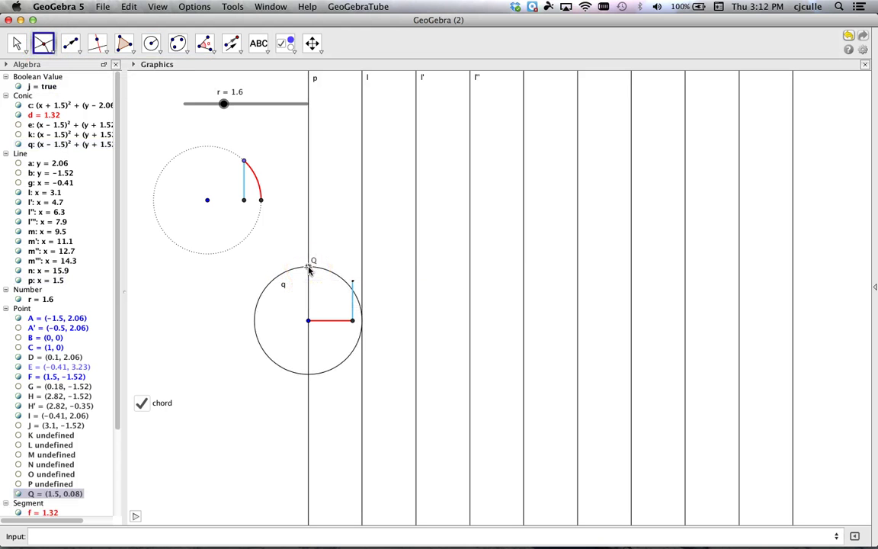
key("Escape")
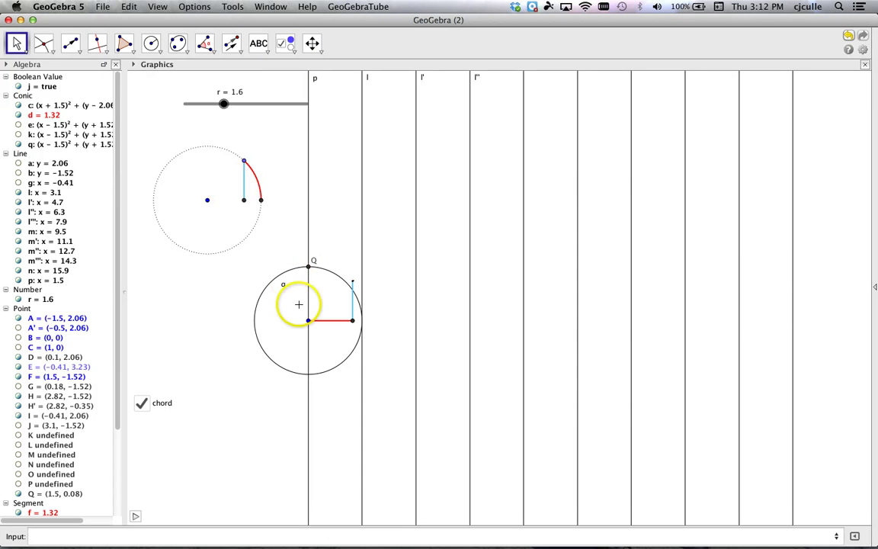
left_click(169, 162)
key("Escape")
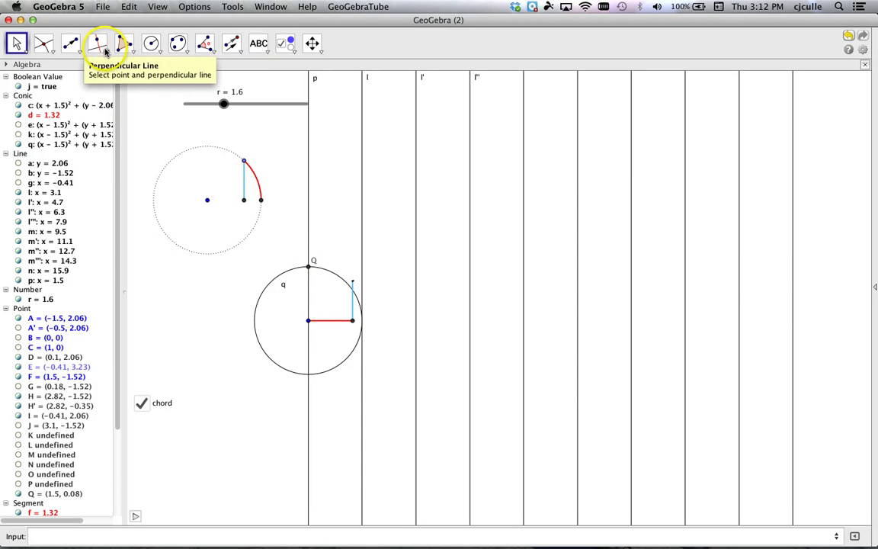
left_click(106, 51)
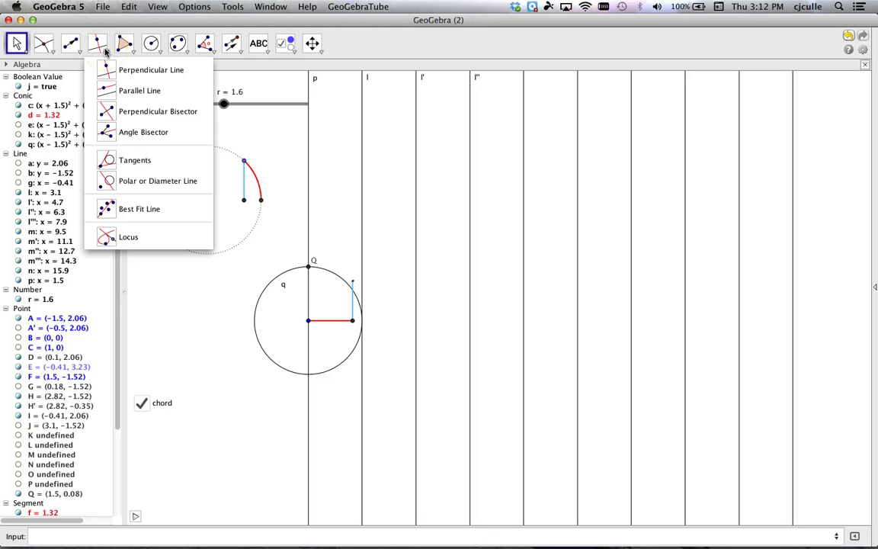
left_click(101, 47)
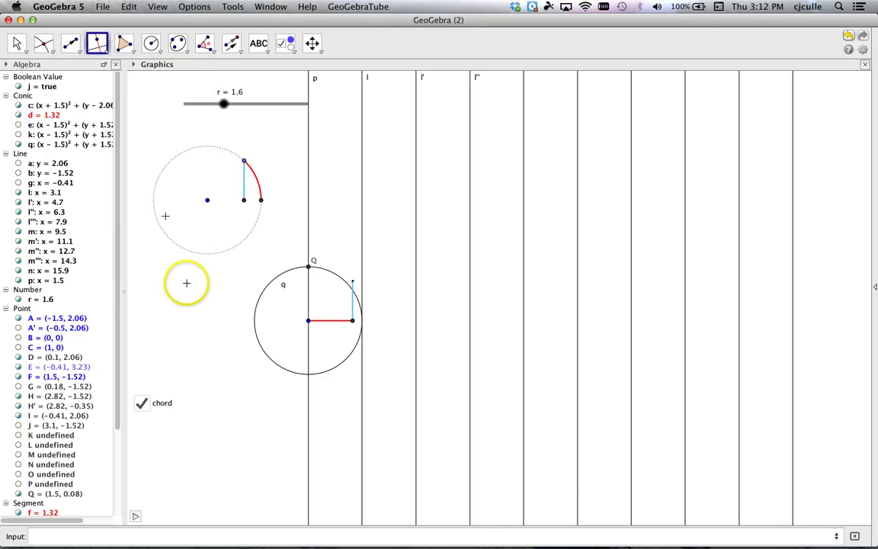
left_click(309, 266)
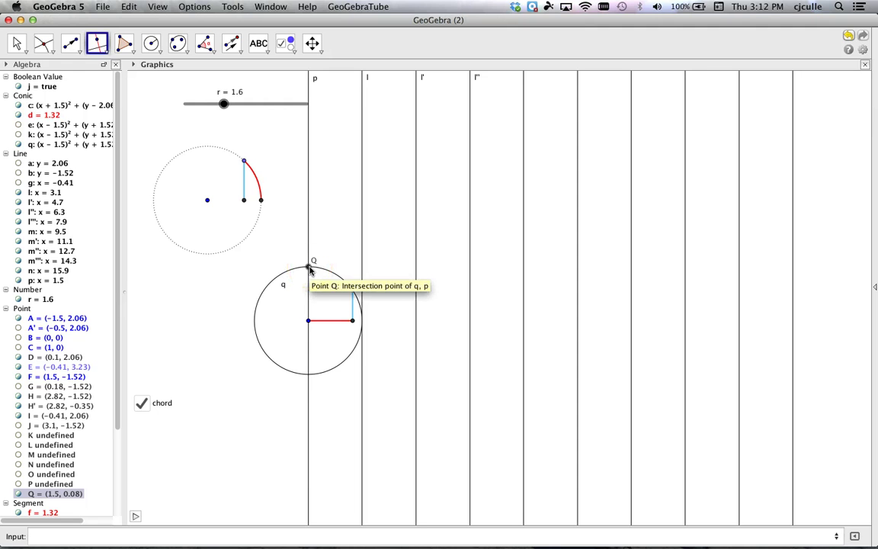
left_click(310, 267)
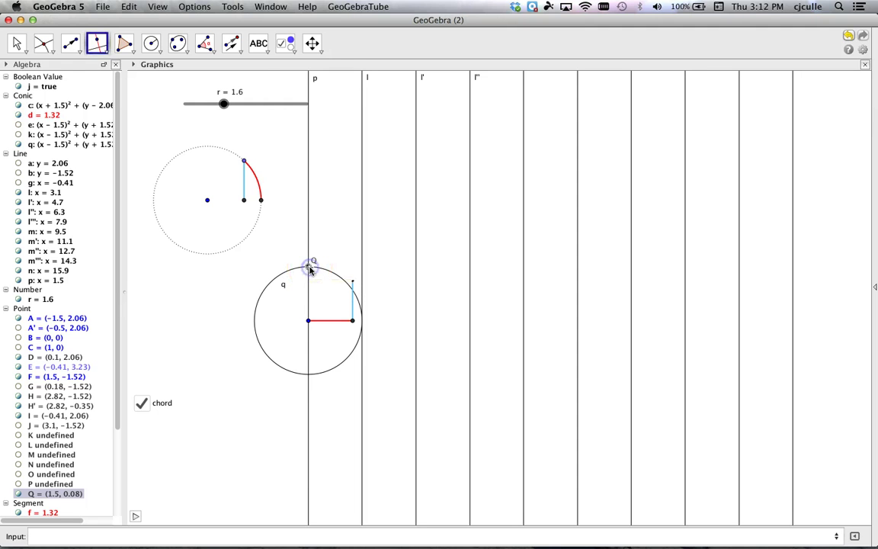
Translate point Q at the top of circle q by the radius vector
left_click(233, 44)
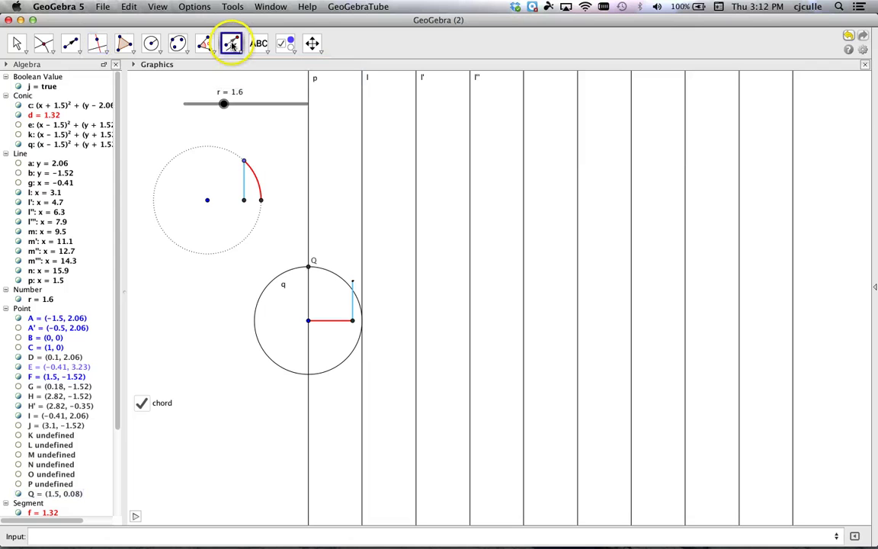
left_click(308, 267)
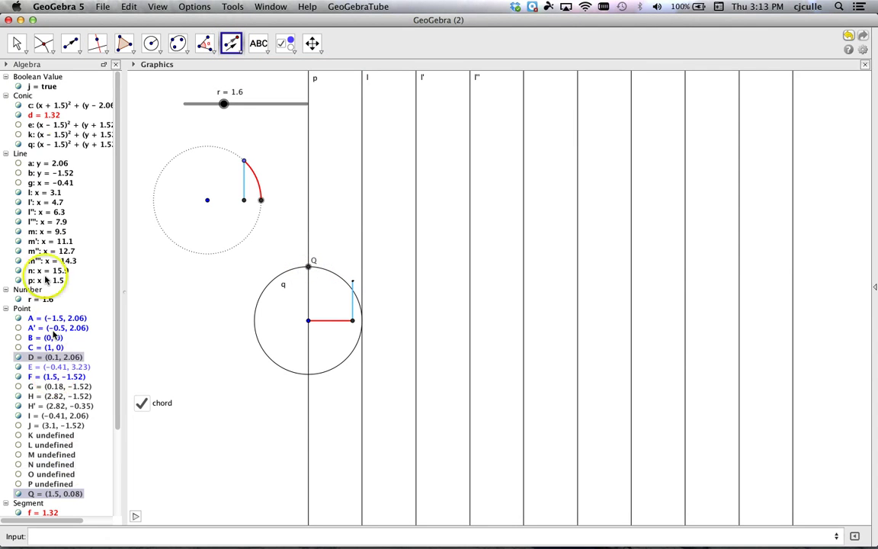
left_click(26, 357)
scroll(31, 358, "down", 5)
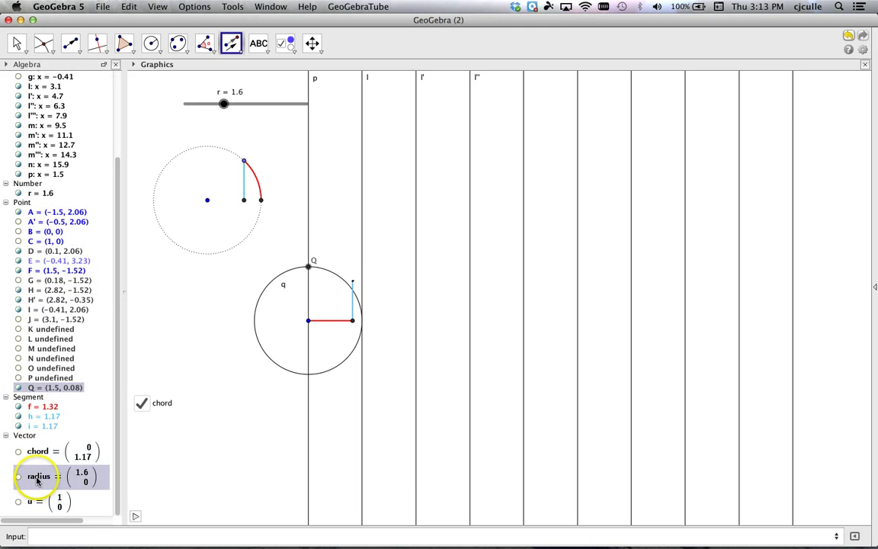
left_click(36, 480)
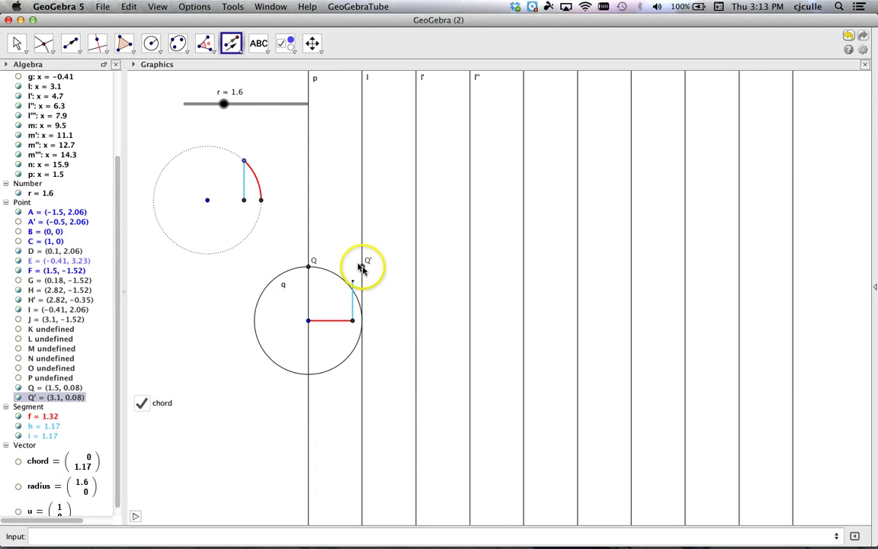
key("Escape")
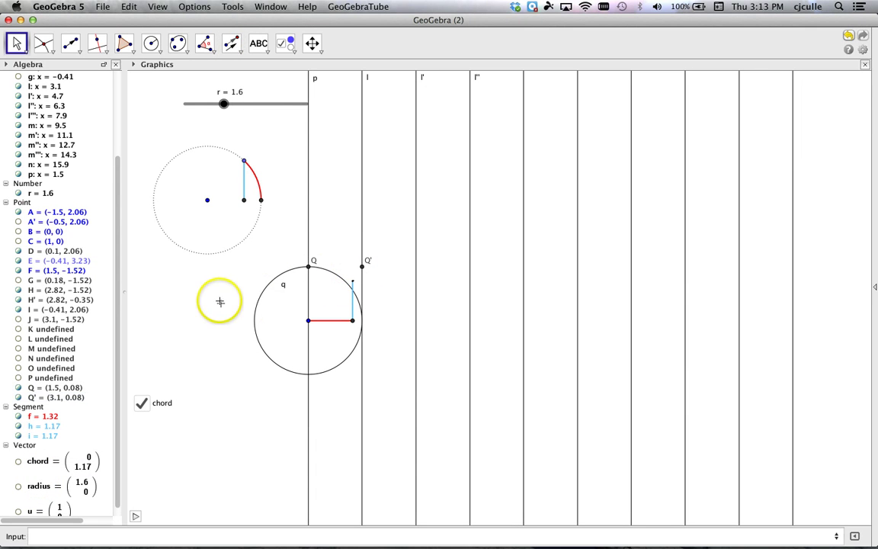
Draw a horizontal ray starting at point Q and passing through point Q'
left_click(53, 51)
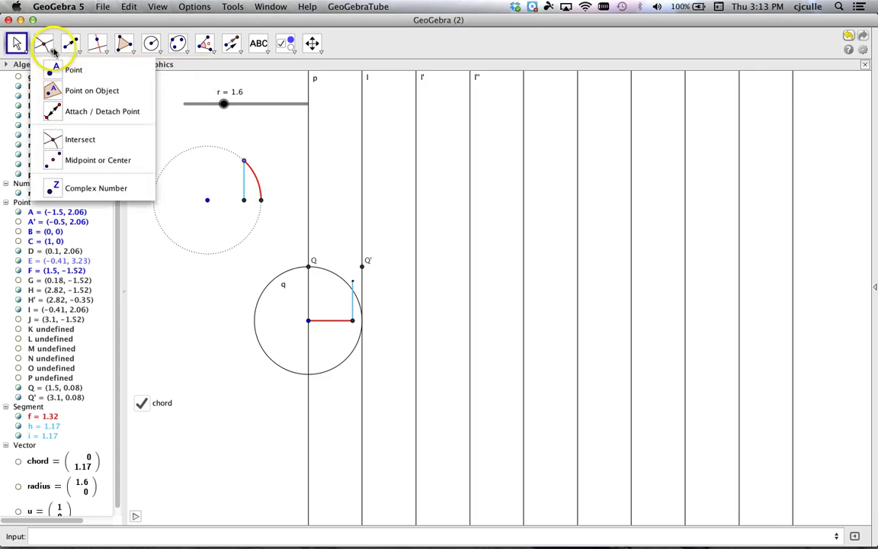
left_click(79, 51)
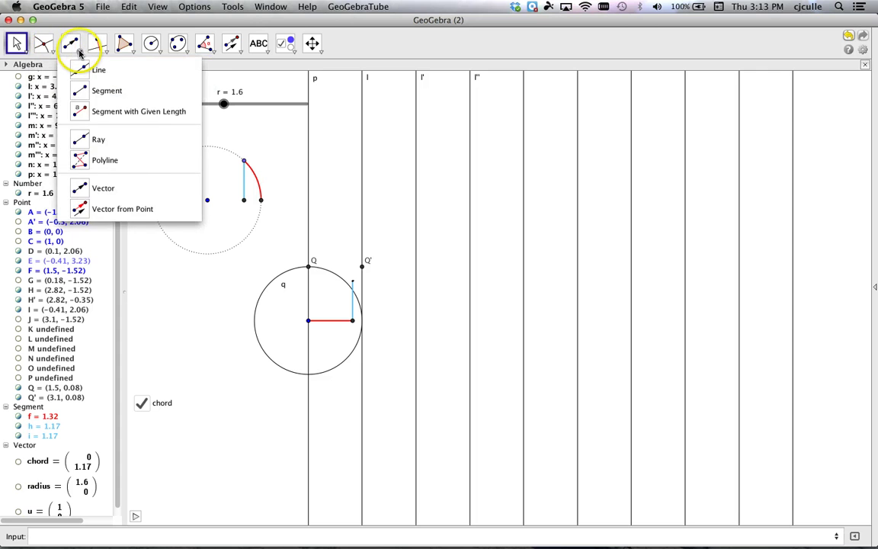
left_click(84, 139)
left_click(309, 266)
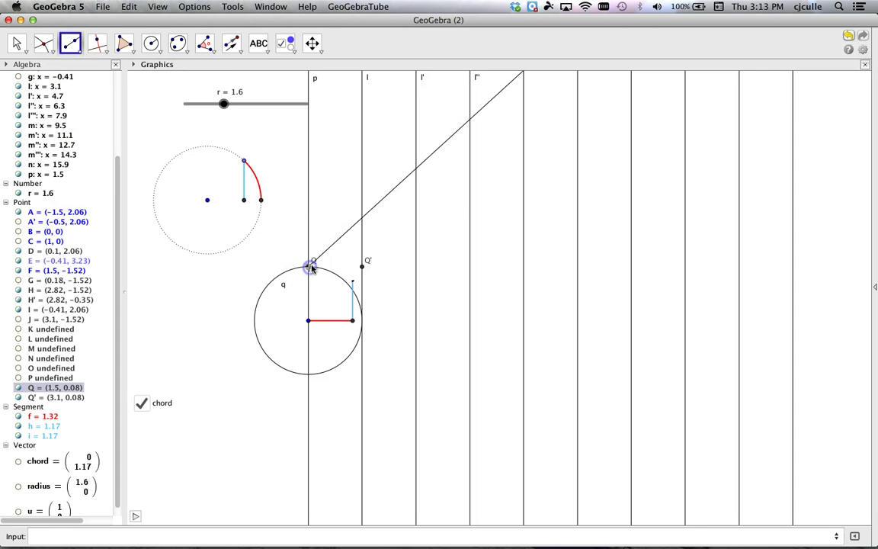
left_click(363, 266)
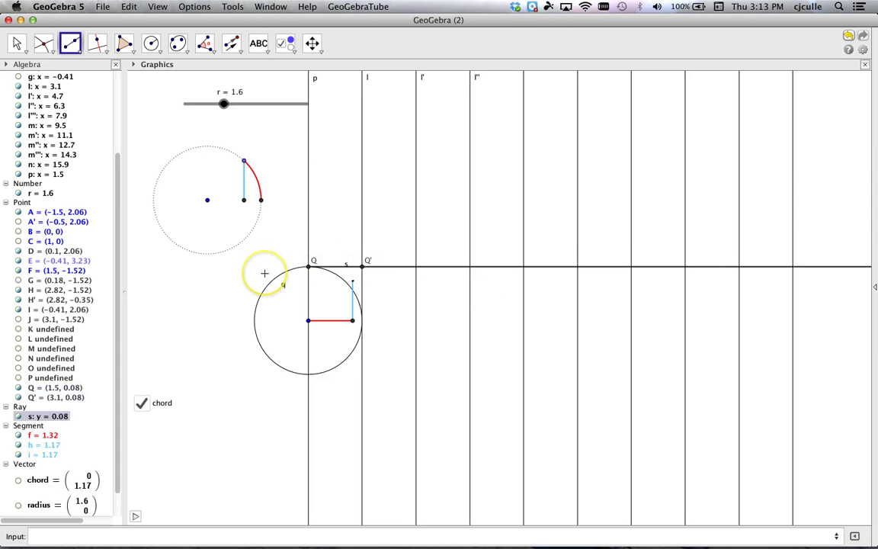
key("Escape")
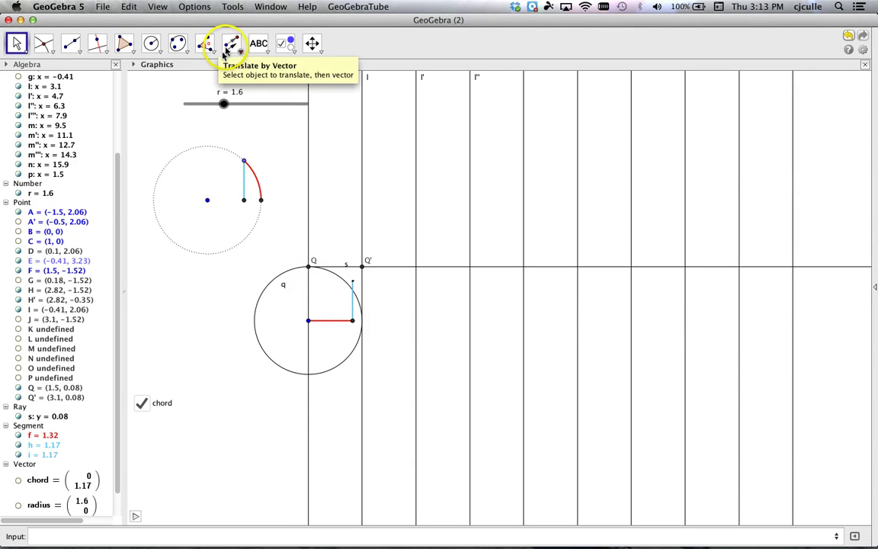
Create a vertical vector from centre point F of circle q up to point Q
left_click(72, 43)
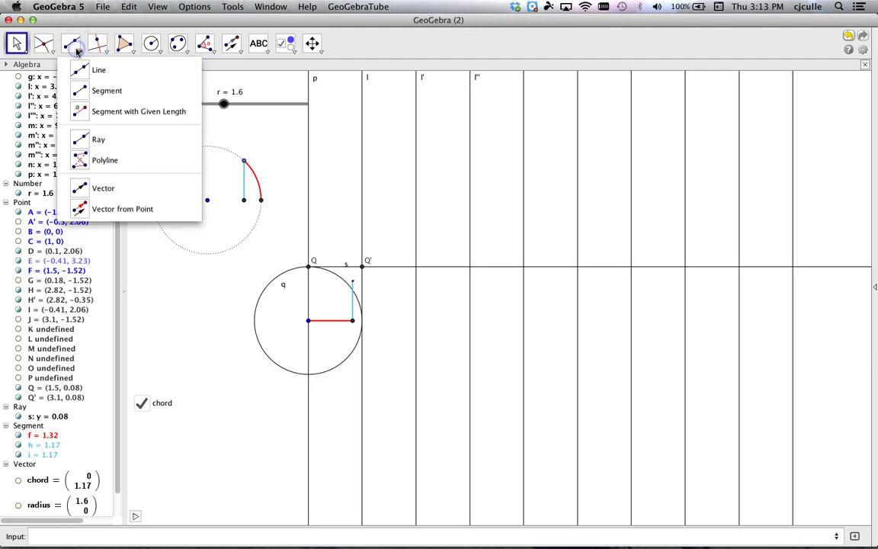
left_click(78, 188)
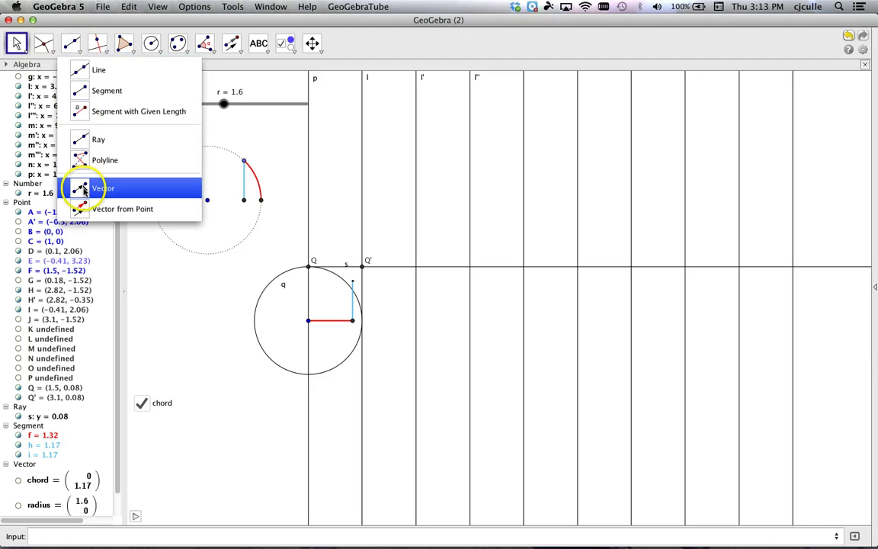
left_click(309, 320)
left_click(309, 267)
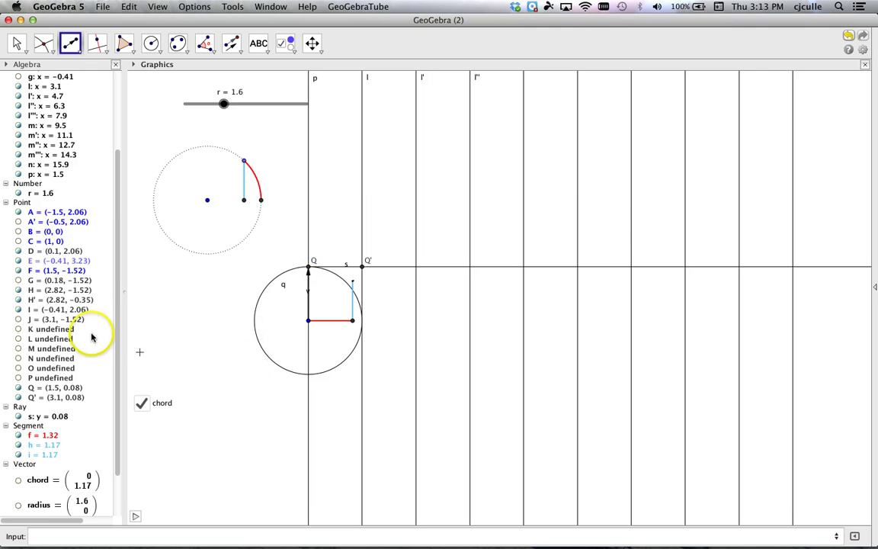
scroll(68, 305, "down", 3)
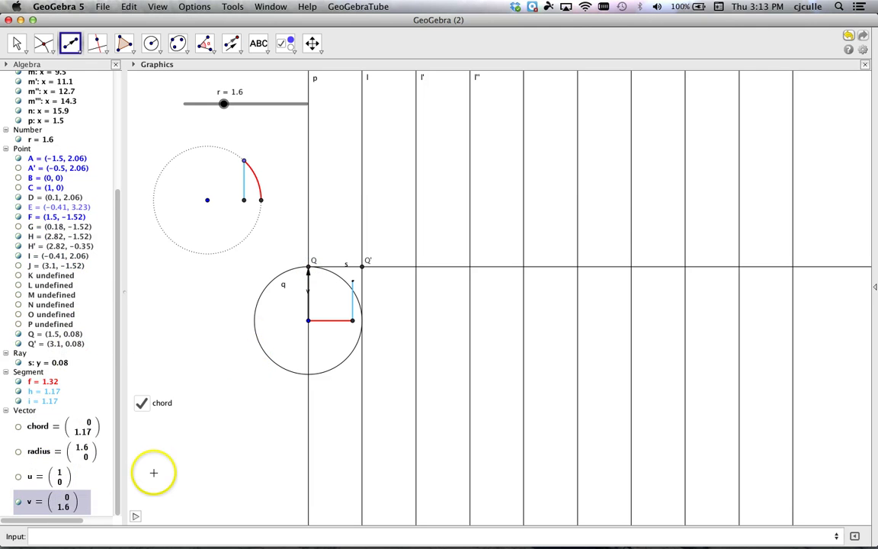
key("Escape")
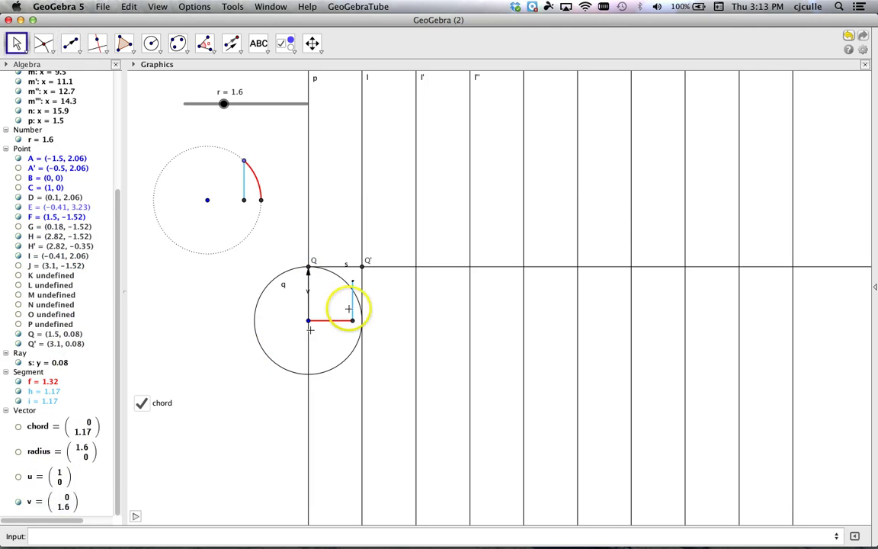
Try to translate horizontal ray s by vertical vector v, and undo the translation
left_click(233, 47)
left_click(400, 267)
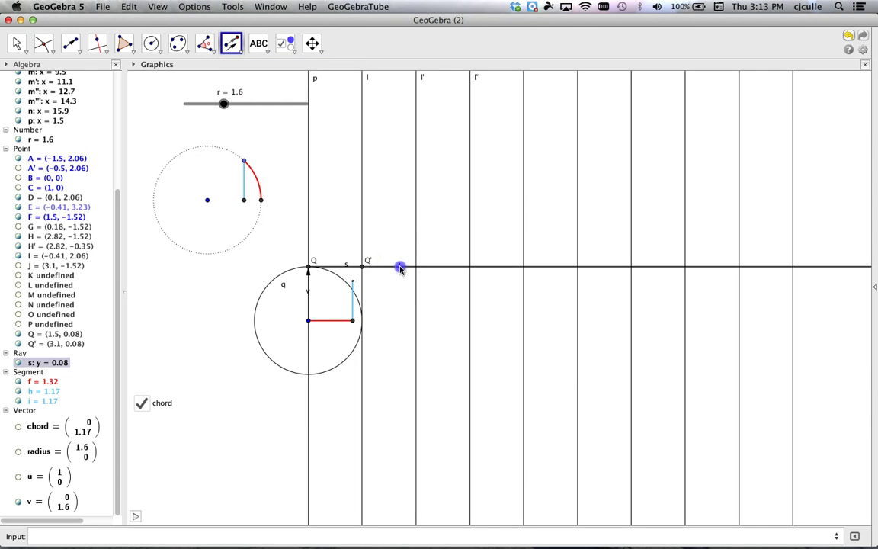
left_click(309, 302)
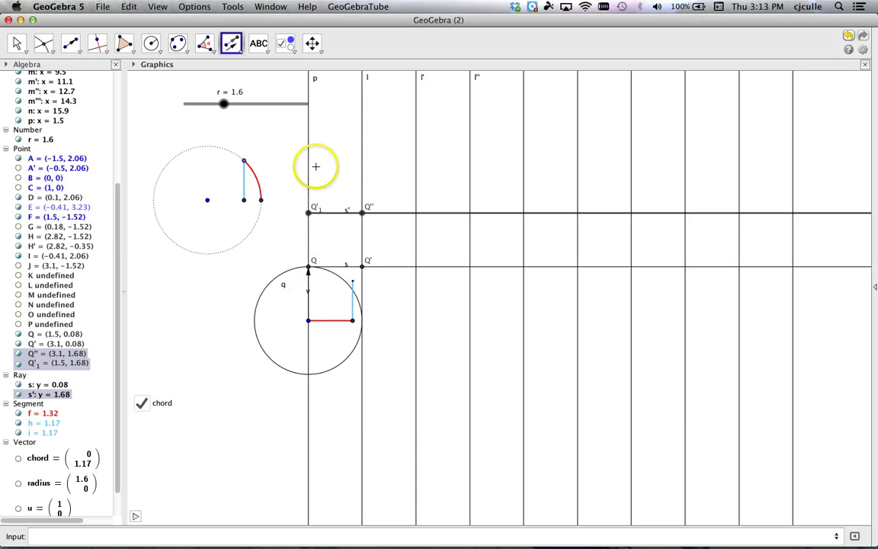
key("Escape")
left_click(309, 261)
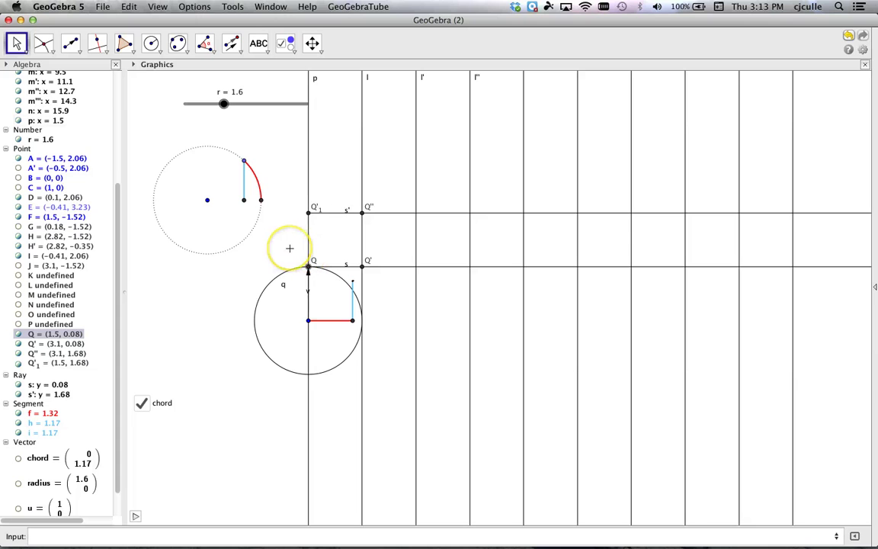
key("super+z")
Hide points Q and Q' and turn off the label of horizontal ray s
right_click(309, 269)
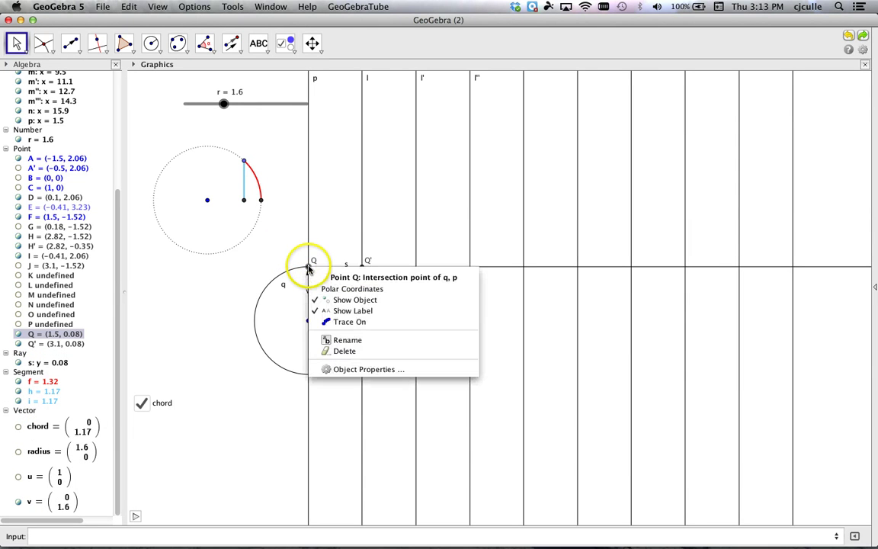
left_click(362, 268, "super")
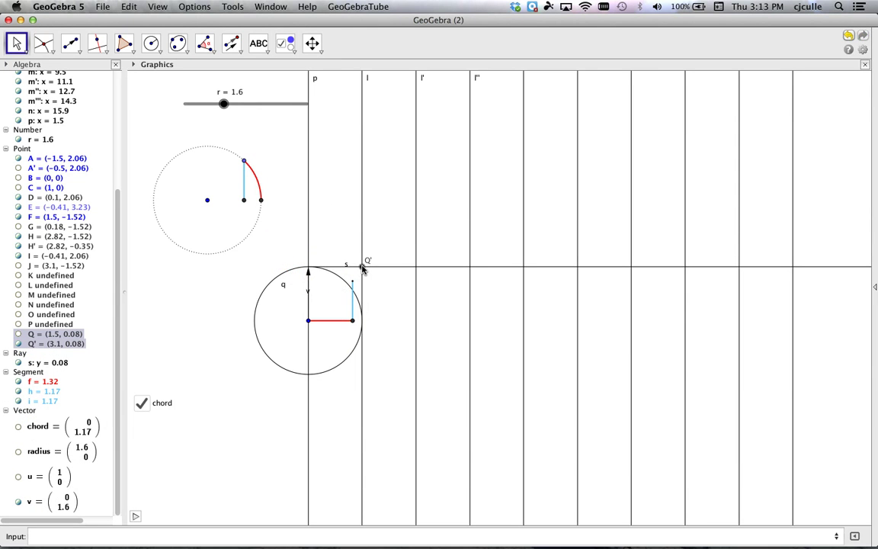
right_click(362, 268)
left_click(388, 303)
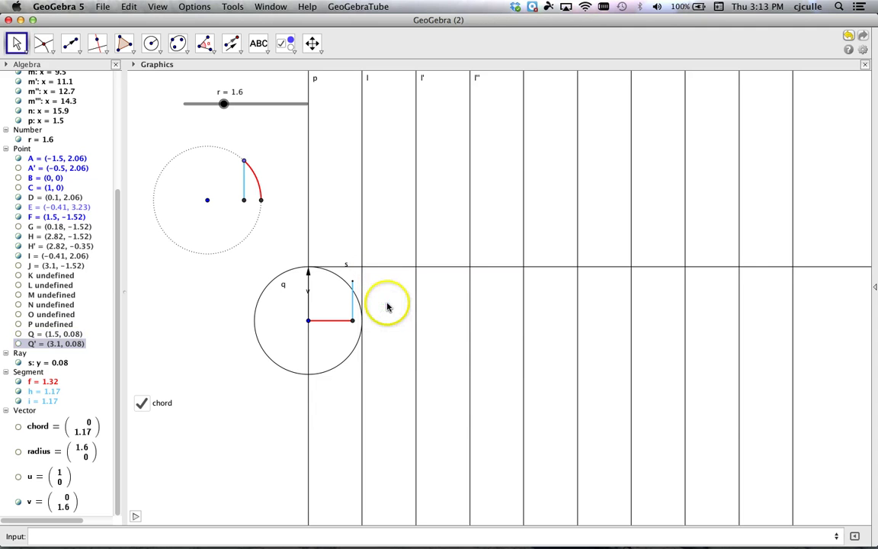
left_click(376, 269)
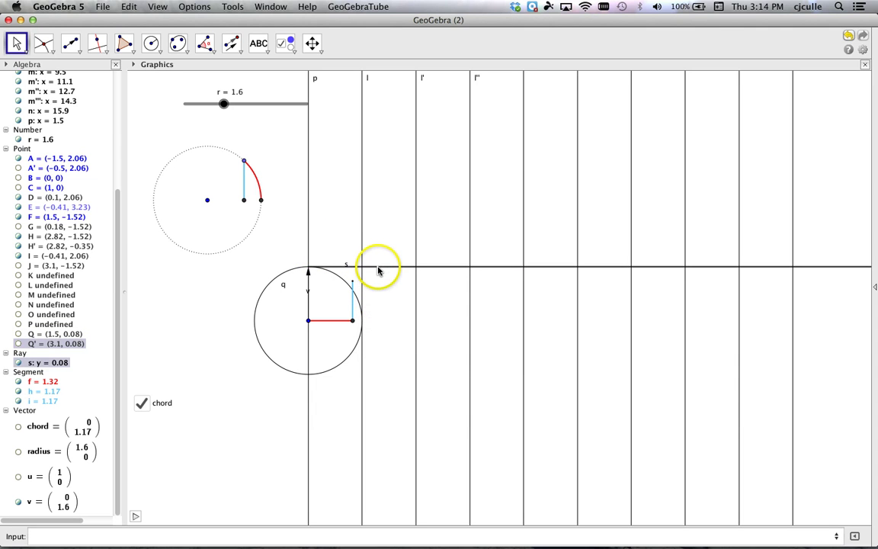
right_click(377, 269)
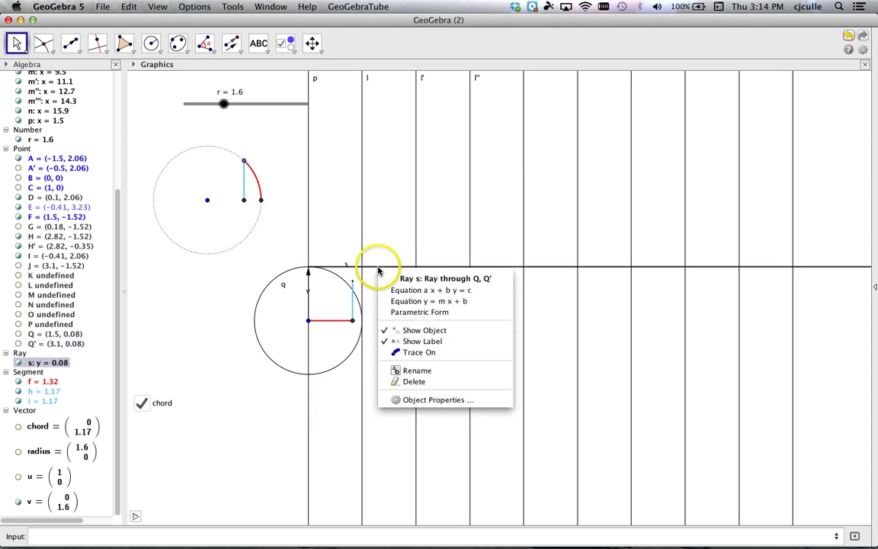
left_click(405, 341)
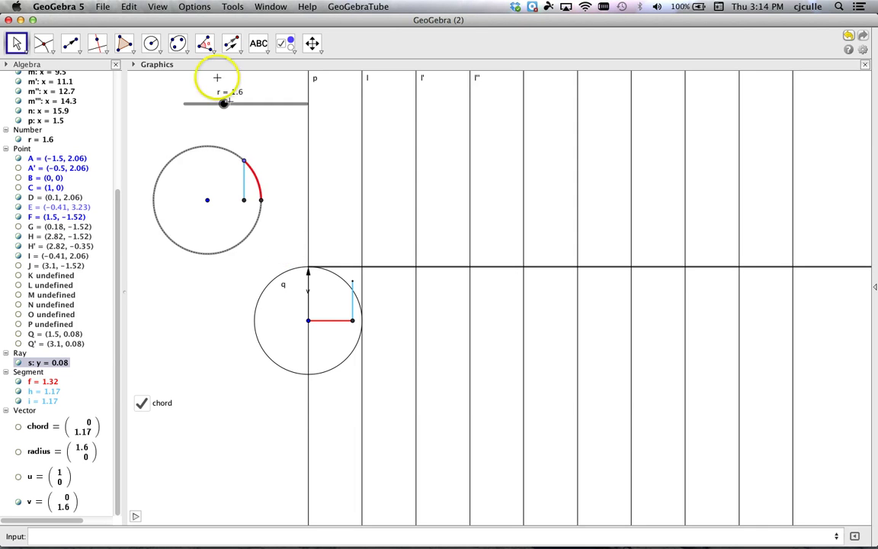
Translate horizontal ray s upward by vertical vector v
left_click(231, 43)
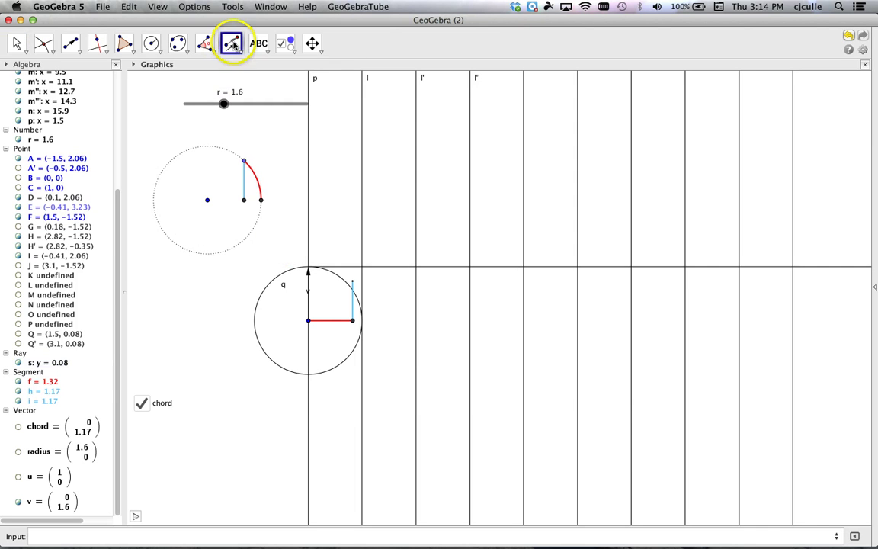
left_click(387, 268)
left_click(309, 299)
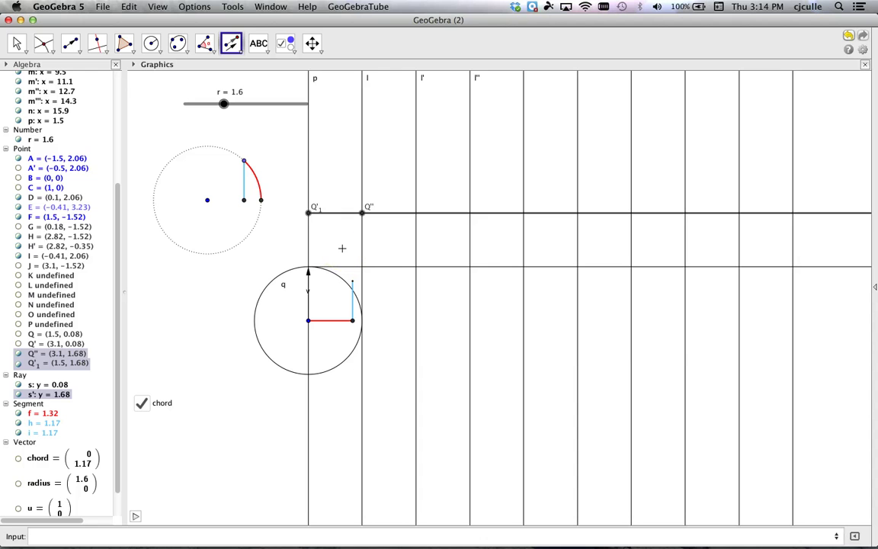
key("Escape")
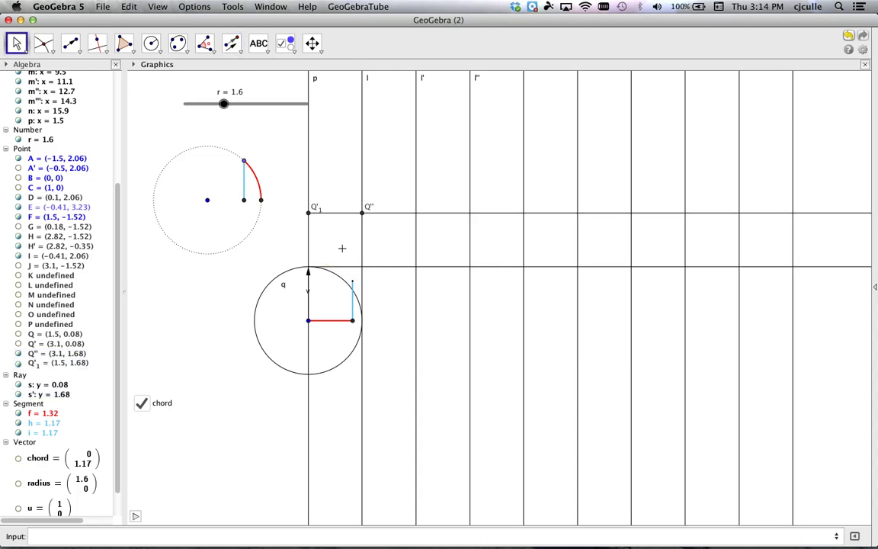
Add two more horizontal rays above ray s' by translating each newest ray by vector v
left_click(232, 48)
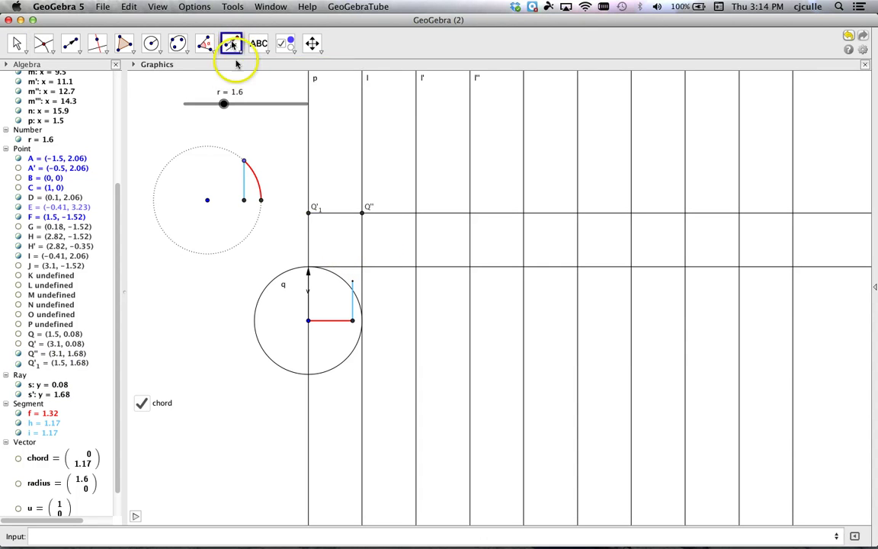
left_click(392, 214)
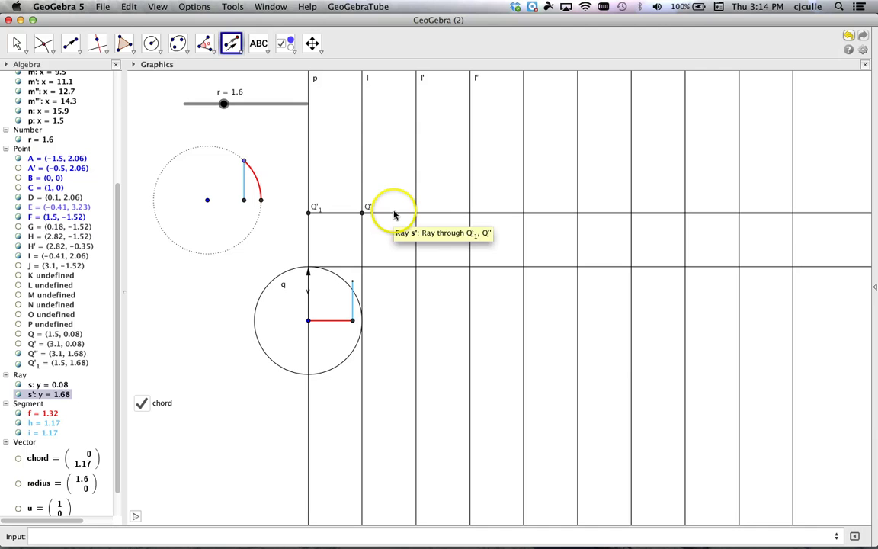
left_click(309, 309)
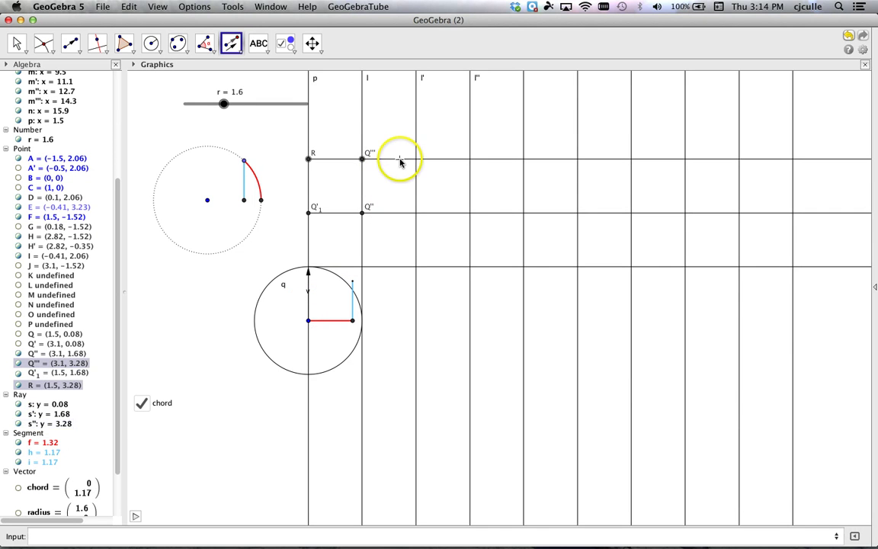
left_click(308, 305)
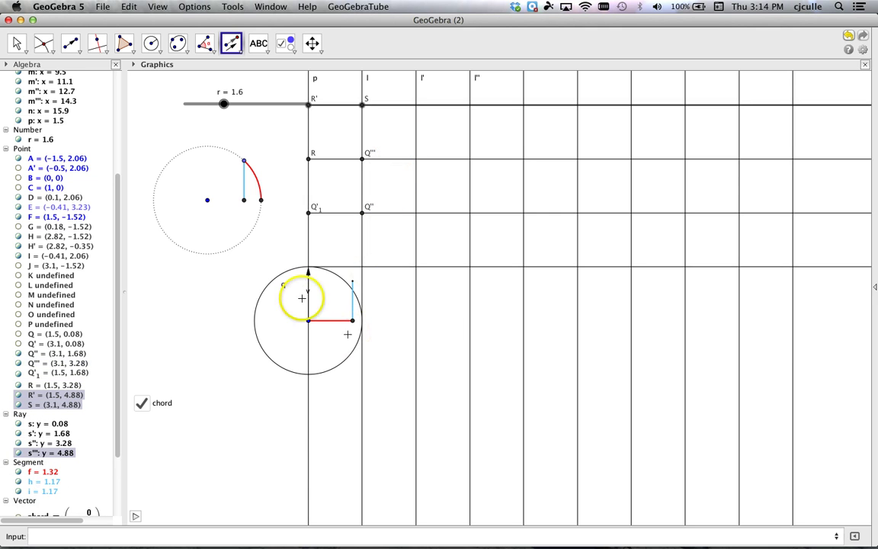
Reflect horizontal ray s about the red segment on the unrolled-arc axis
key("Escape")
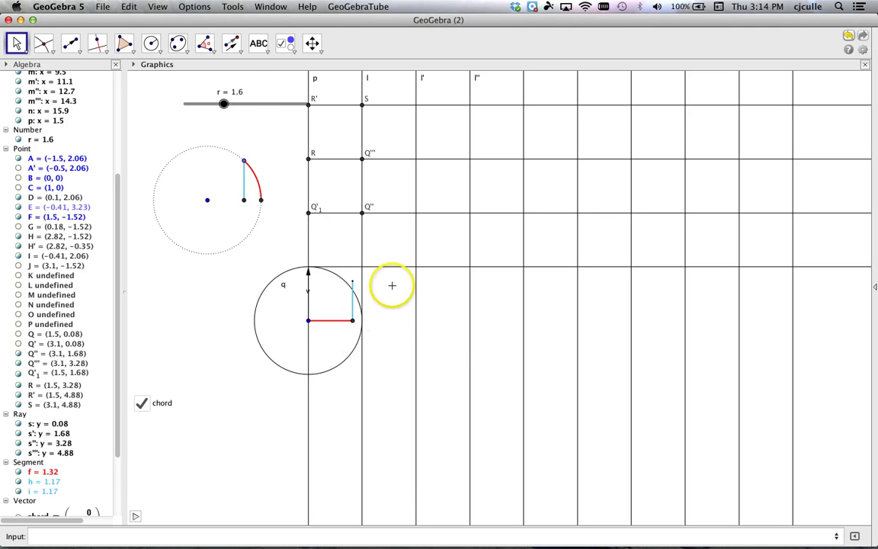
left_click(241, 52)
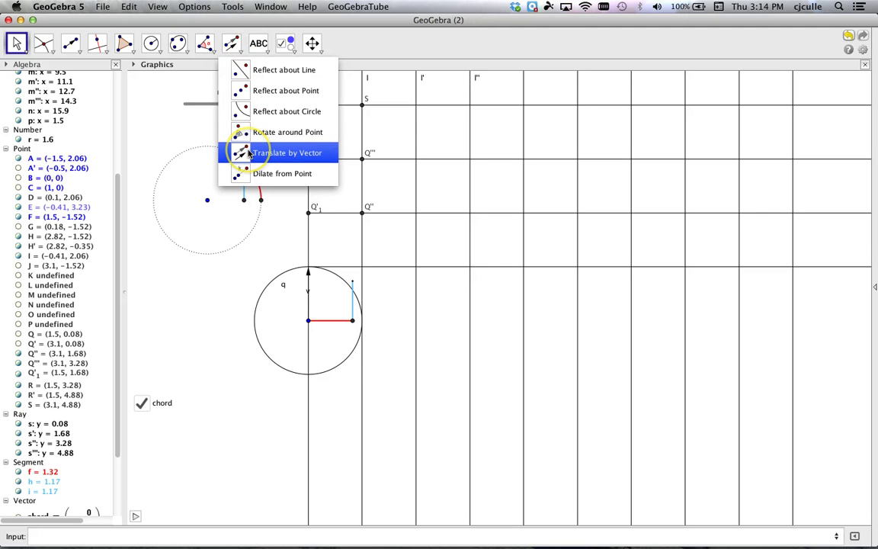
left_click(241, 71)
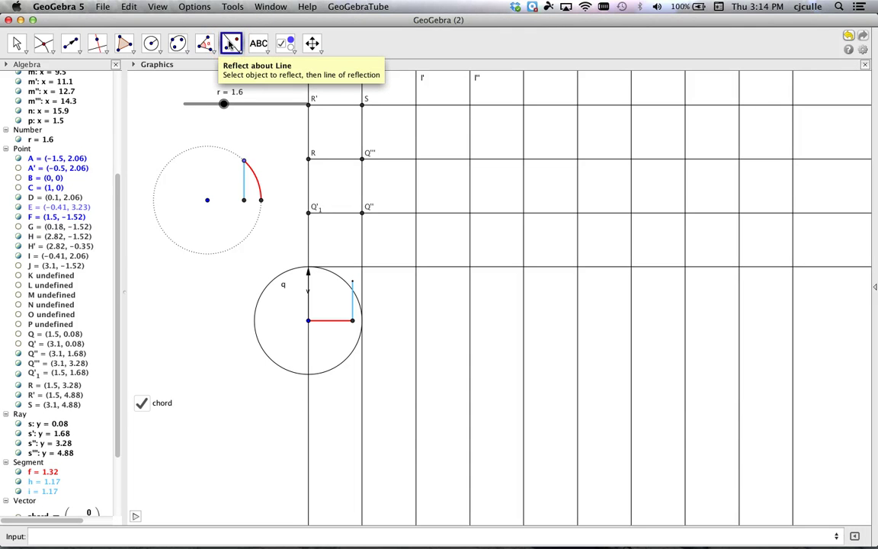
left_click(386, 268)
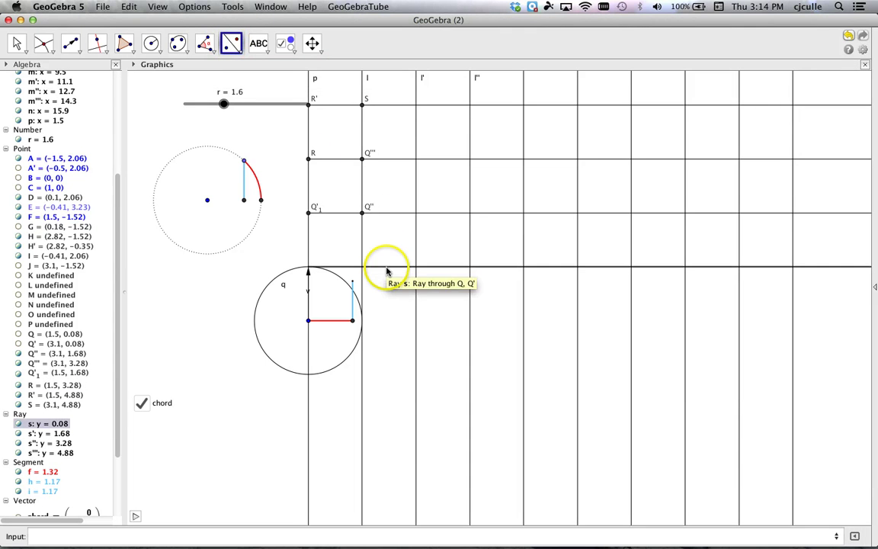
left_click(335, 322)
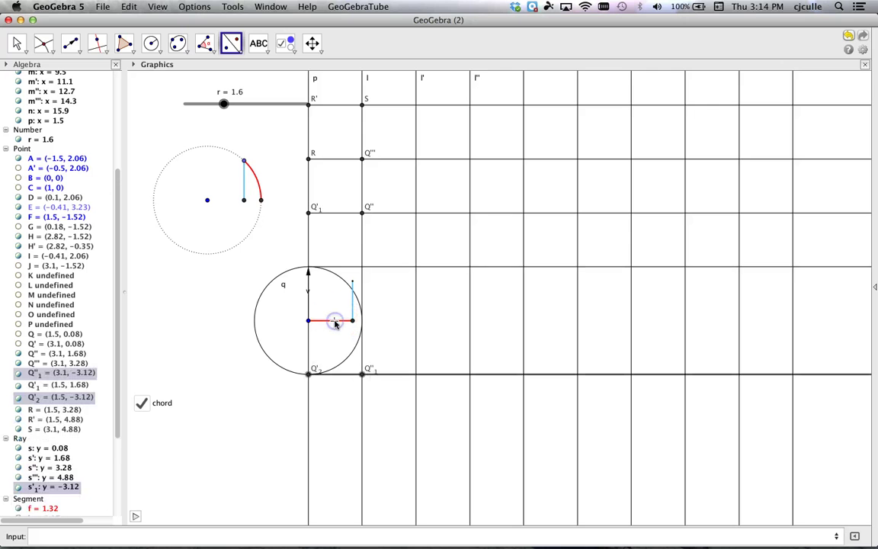
Reflect the three upper horizontal rays s', s'' and s''' about the red segment
left_click(387, 214)
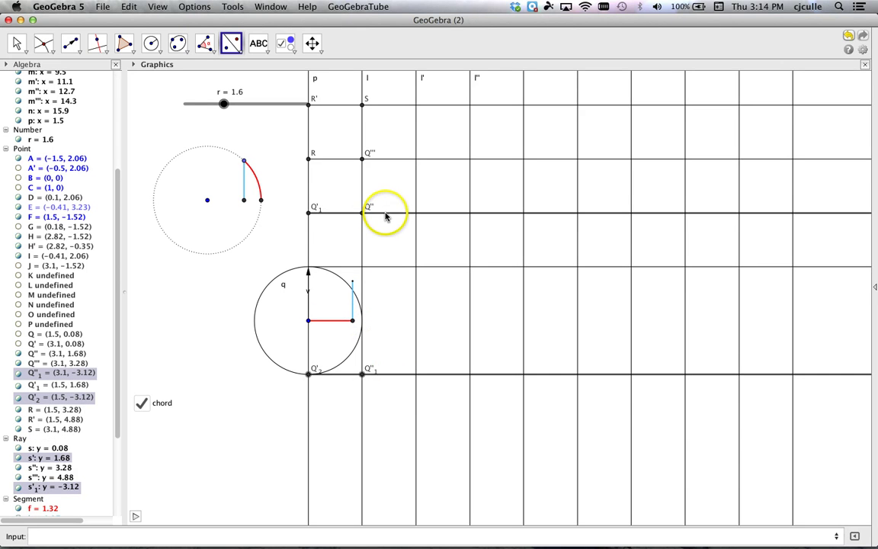
left_click(339, 322)
left_click(384, 159)
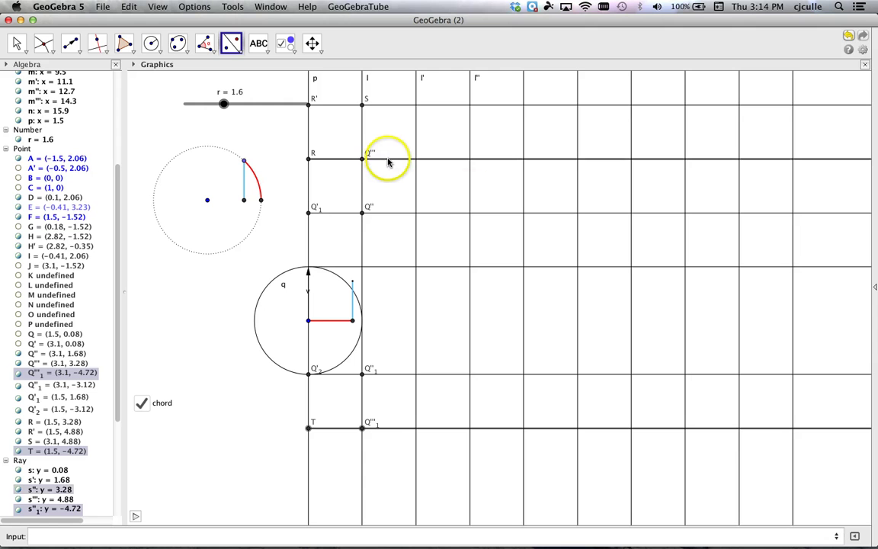
left_click(337, 324)
left_click(392, 106)
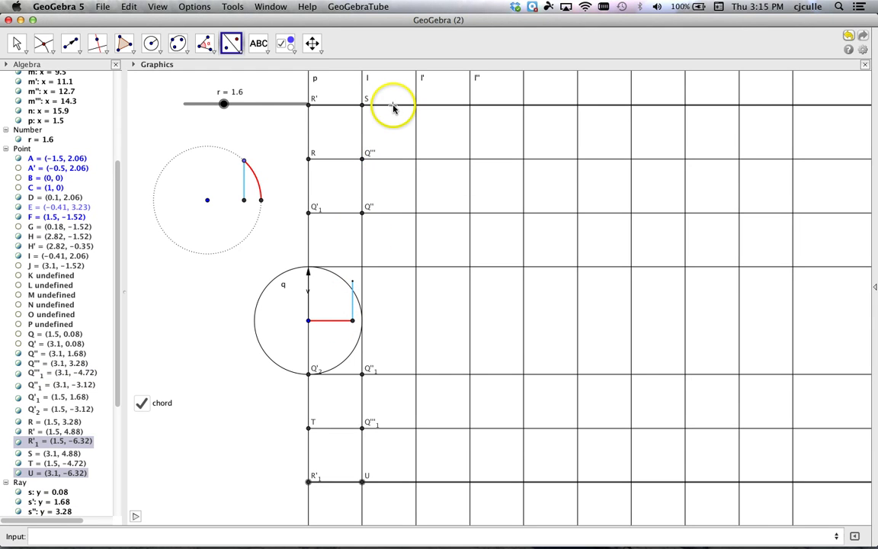
left_click(338, 322)
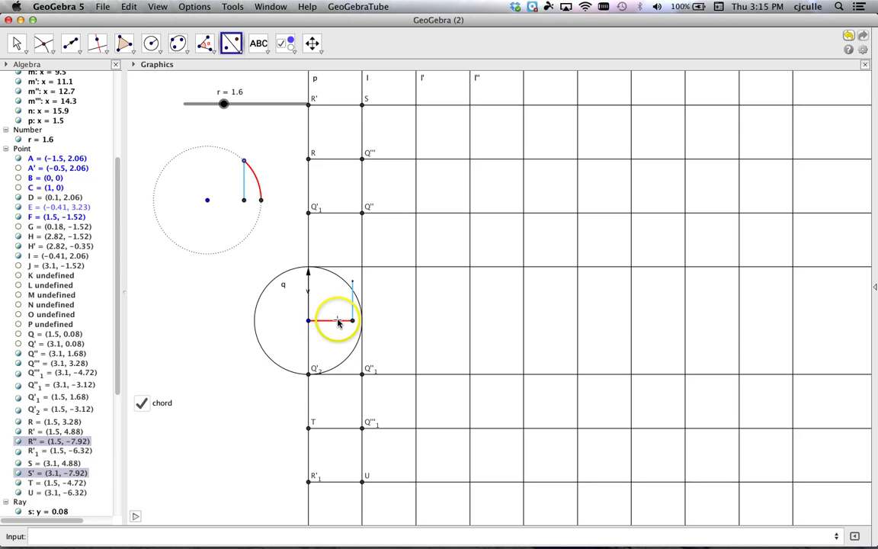
key("Escape")
scroll(228, 321, "down", 5)
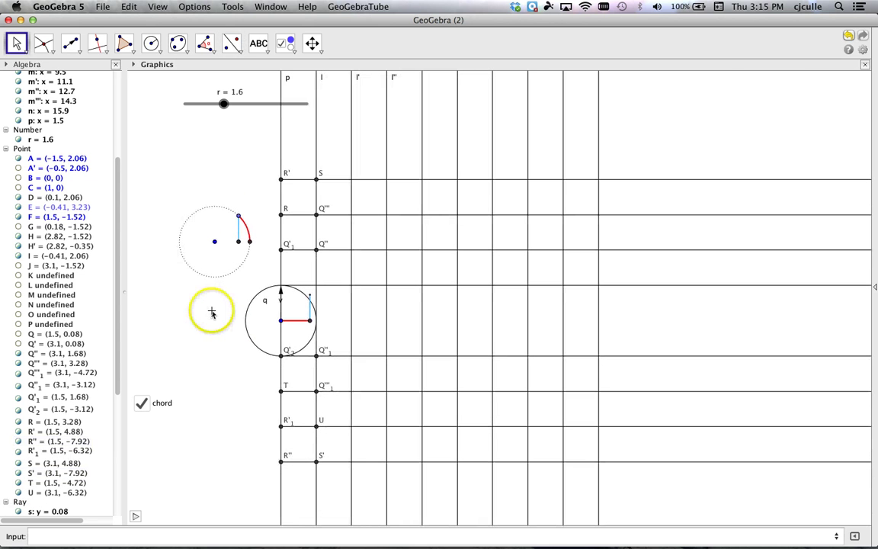
Hide circle q and the vertical vector v
right_click(245, 317)
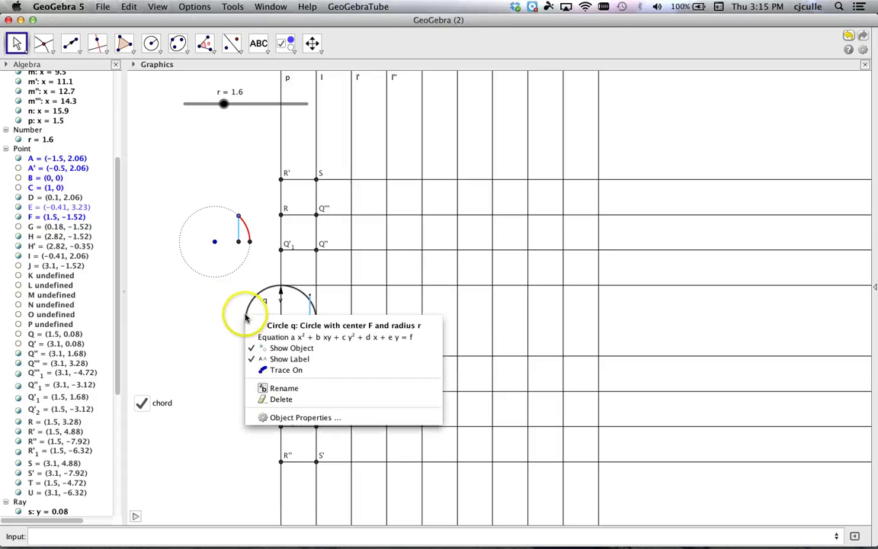
left_click(269, 347)
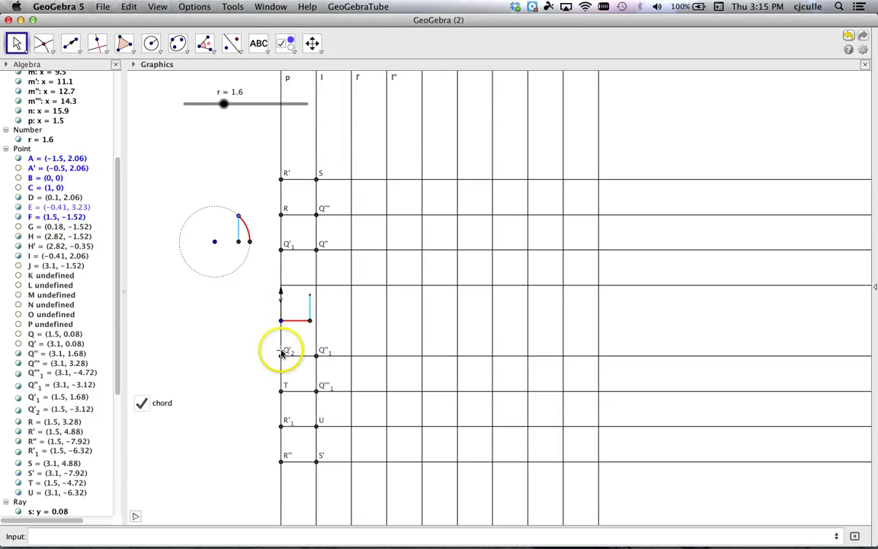
right_click(281, 312)
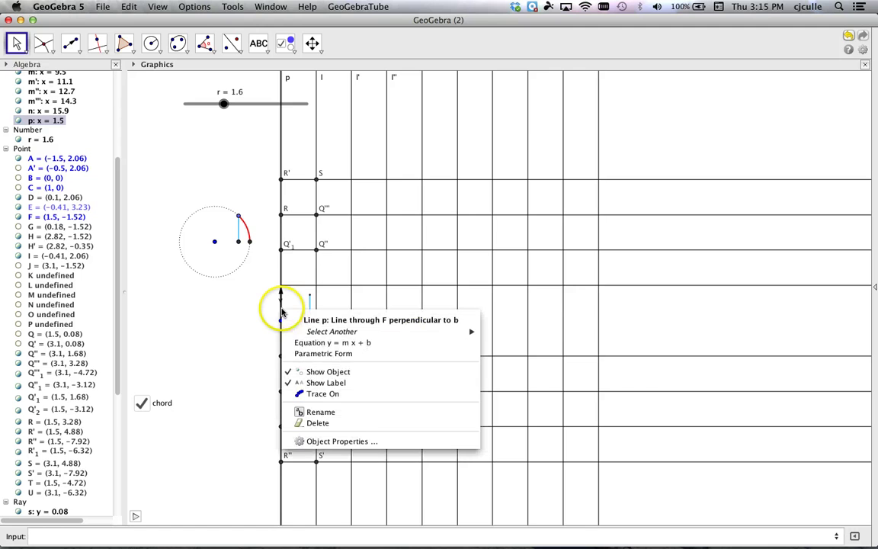
mouse_move(324, 331)
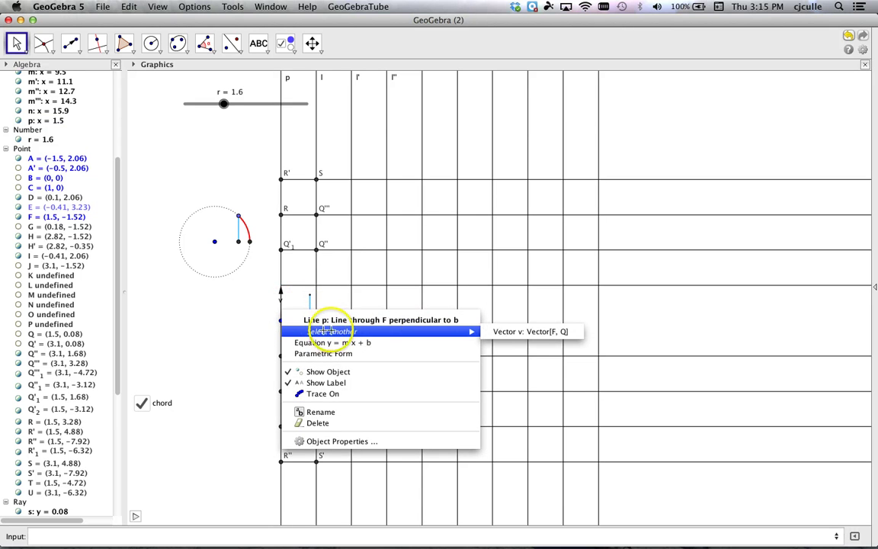
left_click(500, 332)
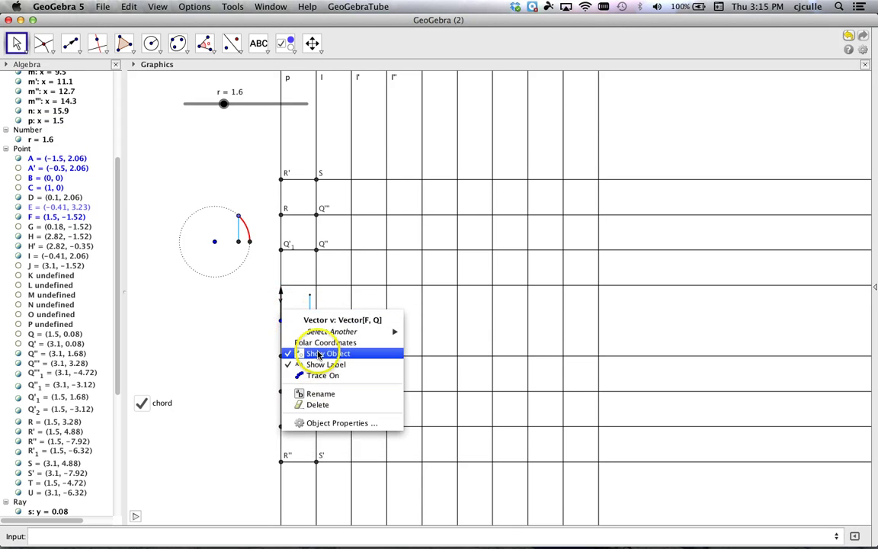
left_click(326, 353)
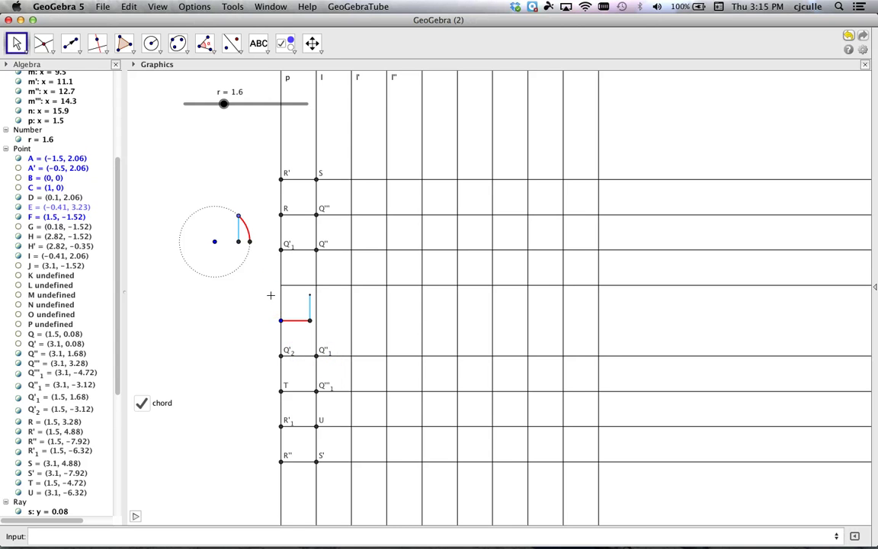
left_click(280, 179)
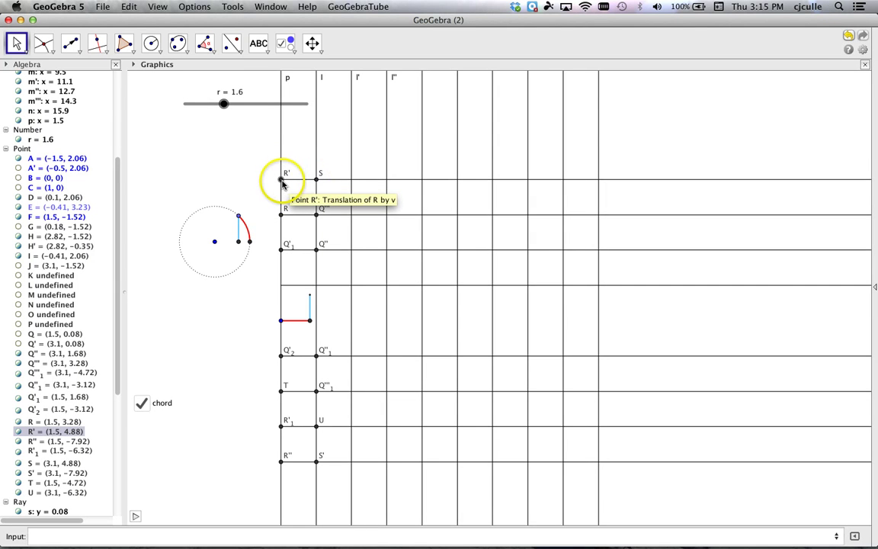
left_click(281, 214)
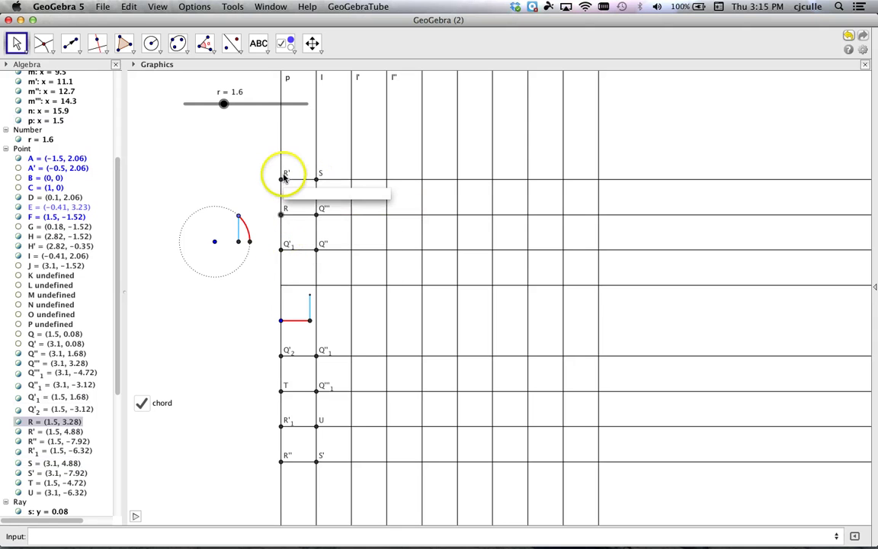
left_click(226, 172)
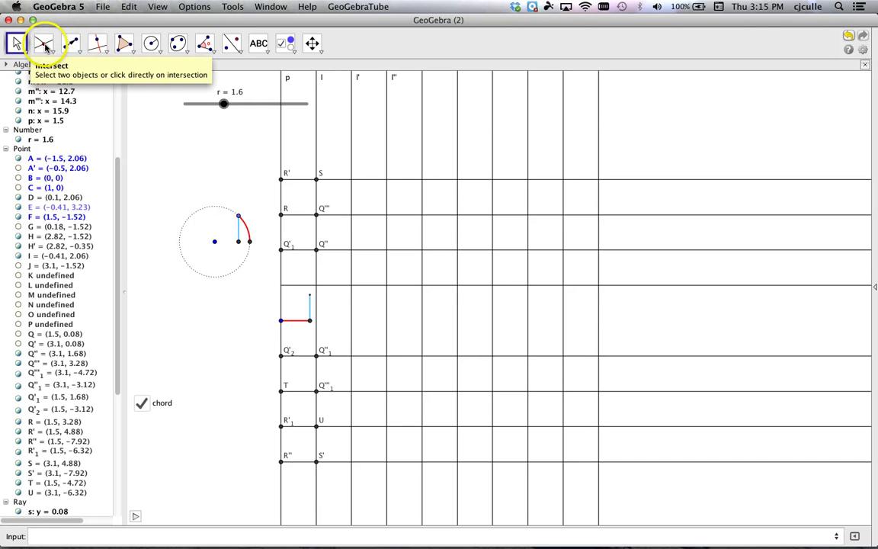
Draw a horizontal ray from point F through the other endpoint of the red segment
left_click(80, 56)
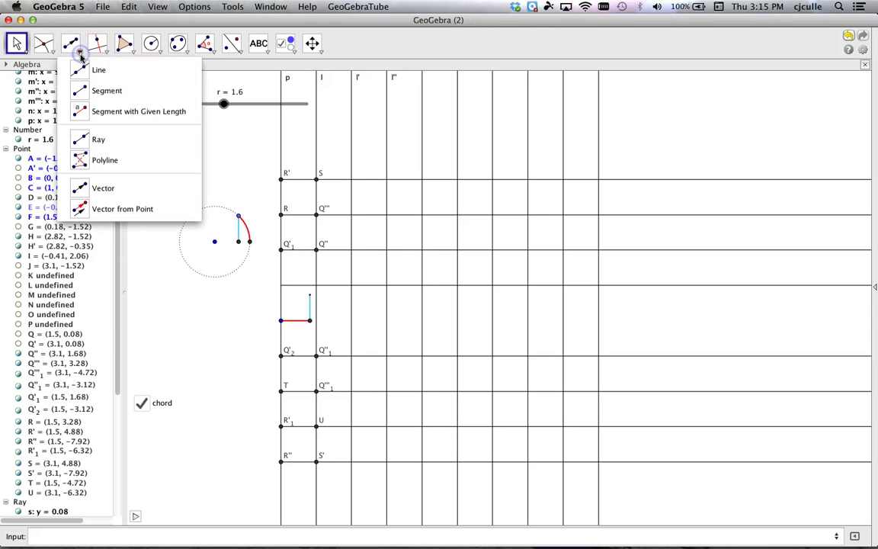
left_click(79, 137)
left_click(282, 321)
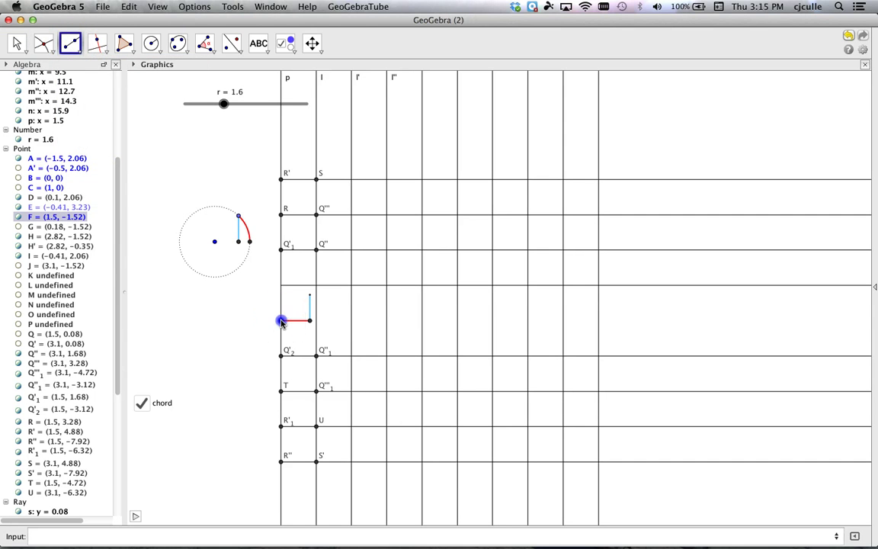
left_click(310, 321)
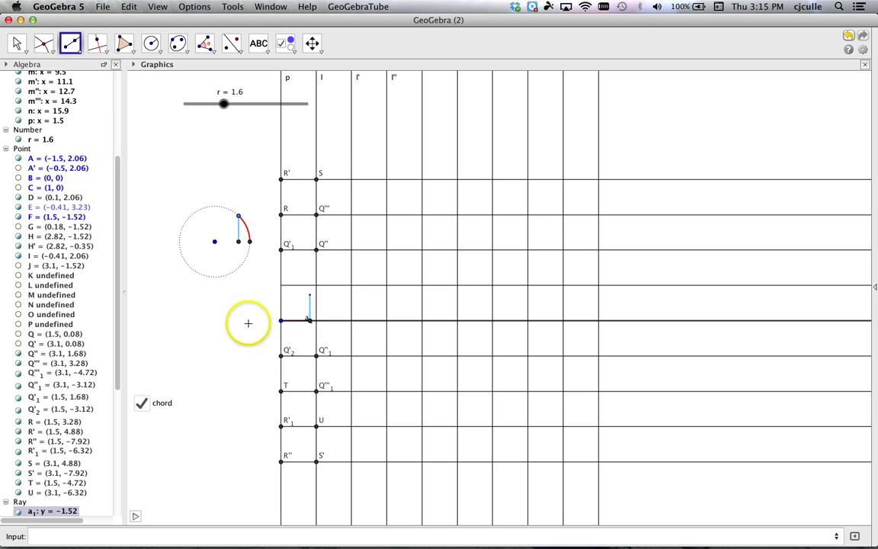
key("Escape")
Move point E around the dotted circle to trace the chord curve, ending at about (-0.58, 3.37)
left_click(239, 218)
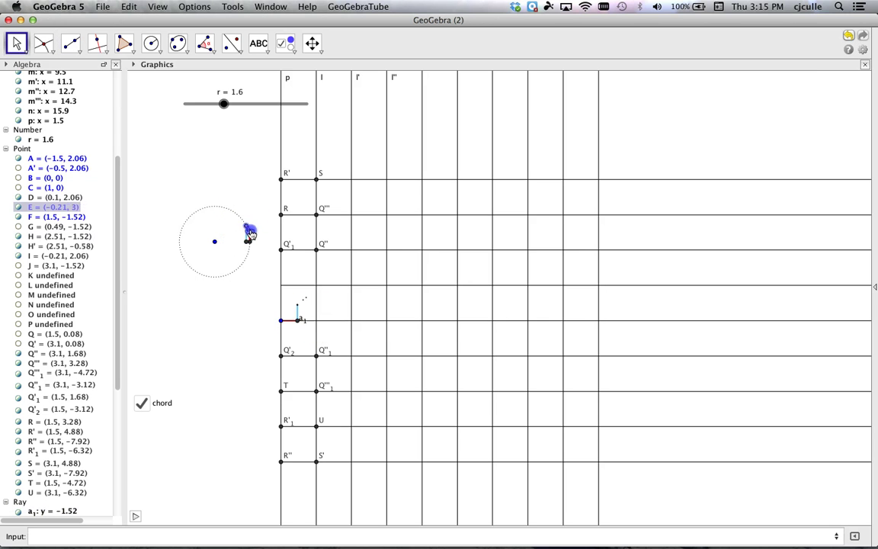
mouse_move(250, 233)
left_mouse_down()
mouse_move(253, 245)
mouse_move(231, 206)
mouse_move(176, 254)
mouse_move(204, 308)
mouse_move(276, 249)
mouse_move(251, 203)
mouse_move(177, 285)
mouse_move(259, 256)
mouse_move(242, 212)
left_mouse_up()
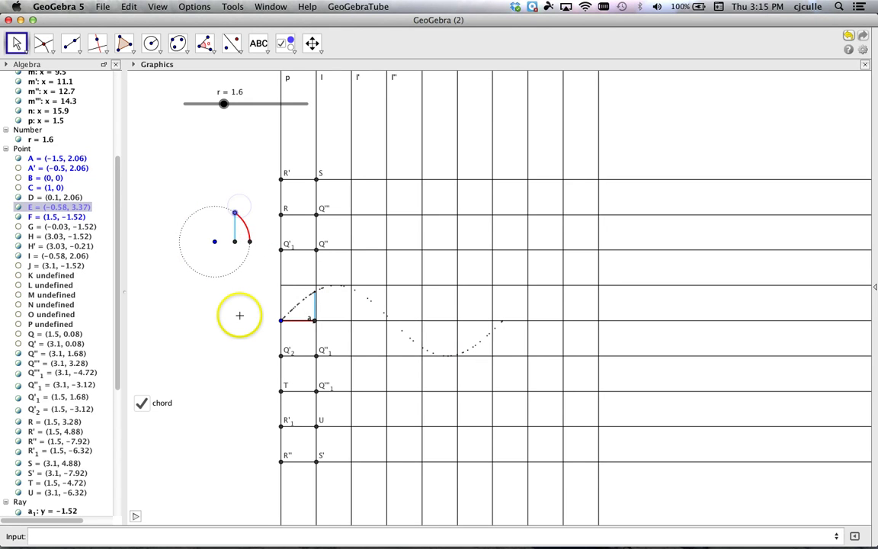
left_click(239, 315)
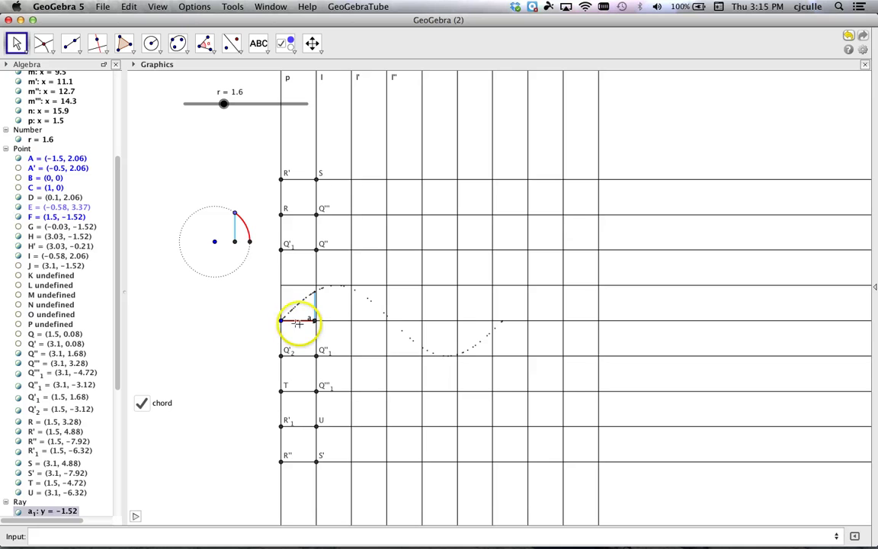
Turn off the label of the ray starting at point F
right_click(328, 324)
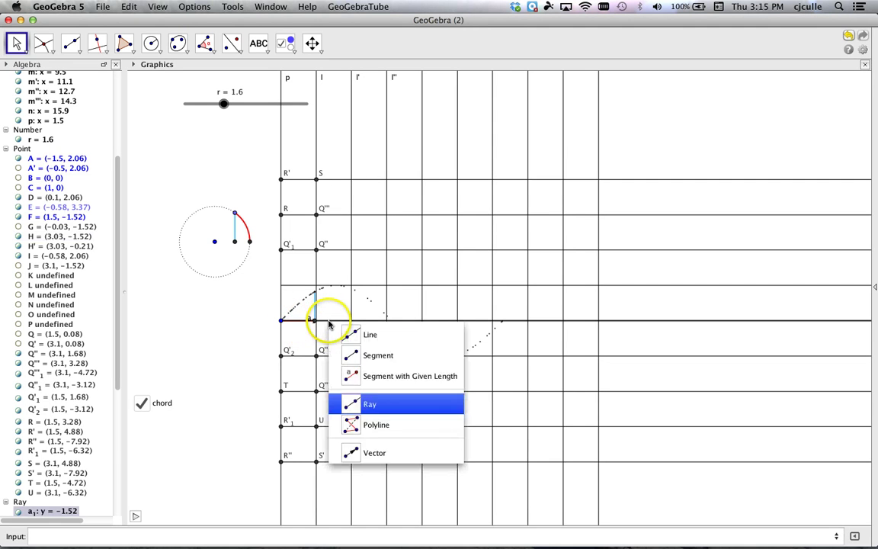
left_click(362, 401)
left_click(361, 398)
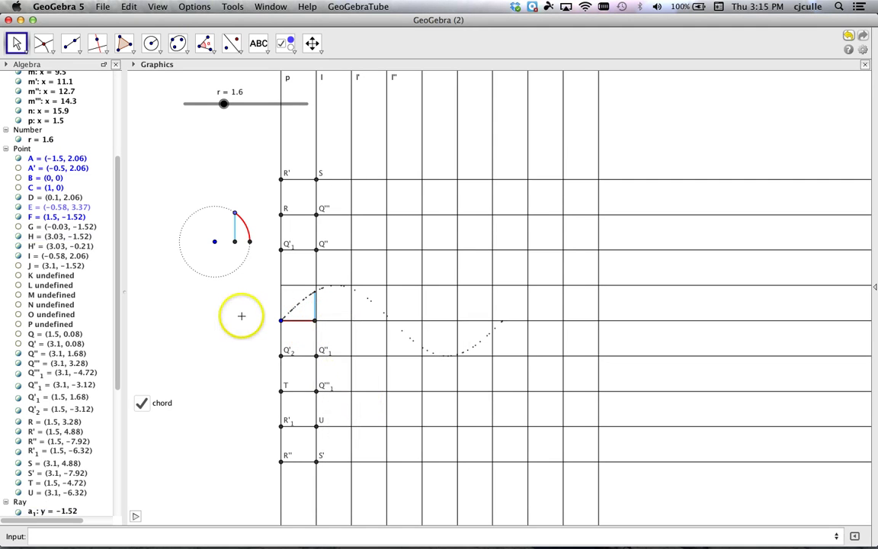
Hide points R' and S on the uppermost horizontal ray
right_click(282, 180)
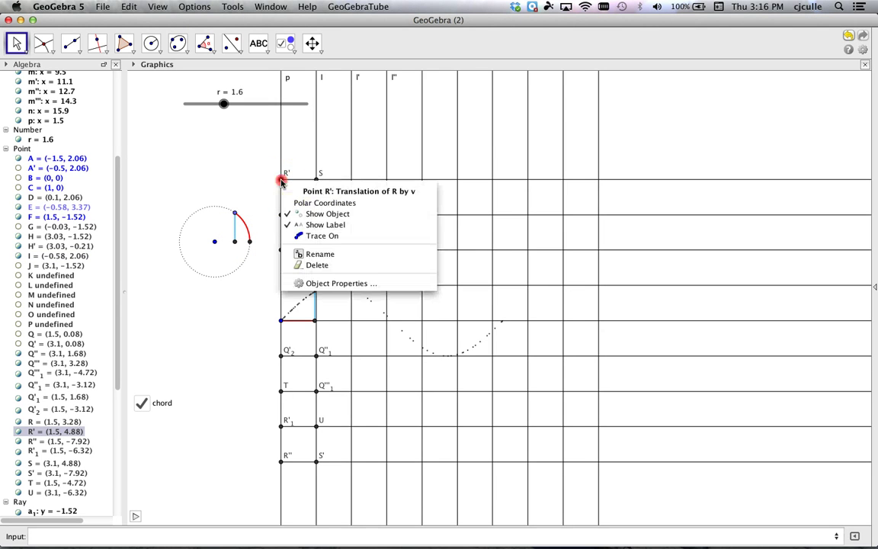
left_click(329, 217)
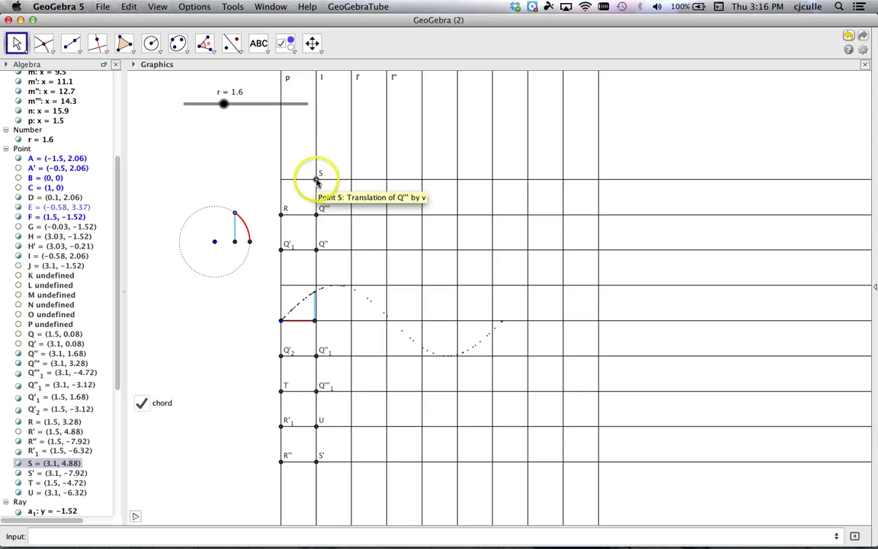
right_click(317, 180)
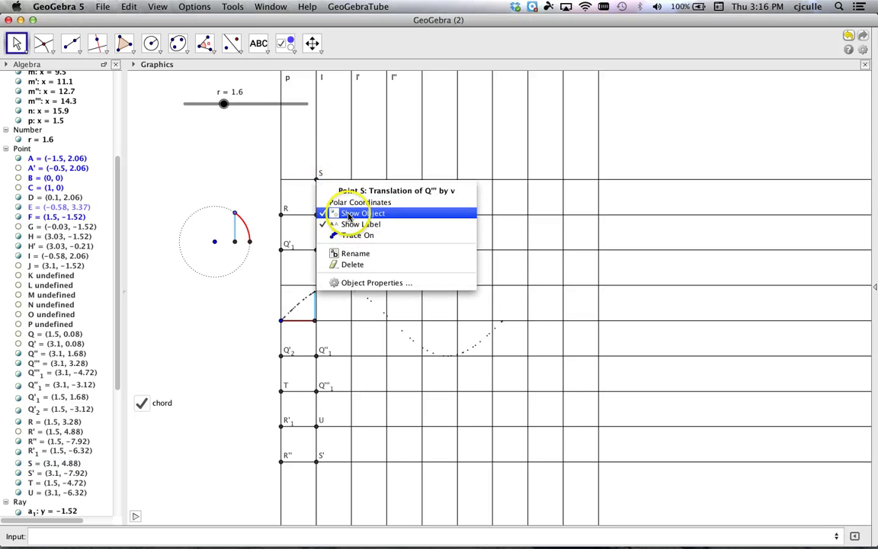
left_click(333, 214)
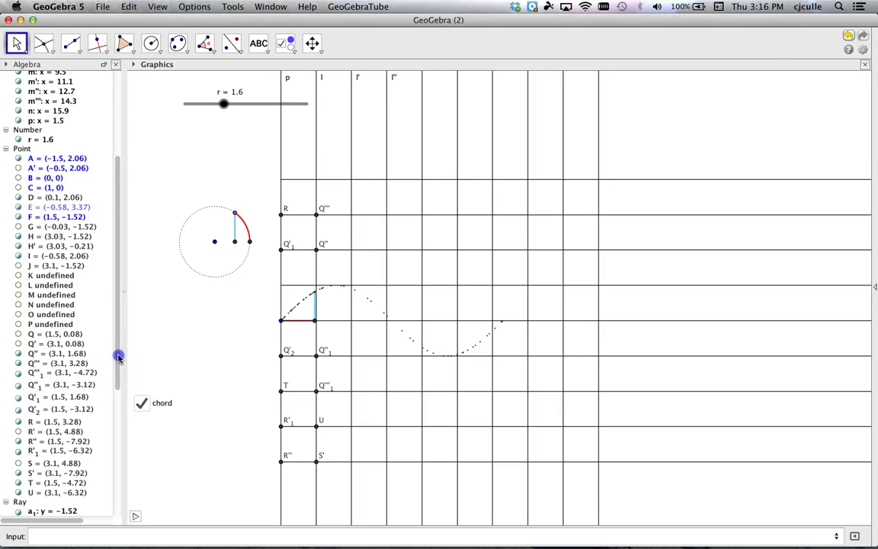
Hide the remaining Q points on the grid: Q'', Q''', Q'''₁, Q''₁, Q'₁ and Q'₂
left_click_drag(118, 356, 118, 409)
left_click(17, 247)
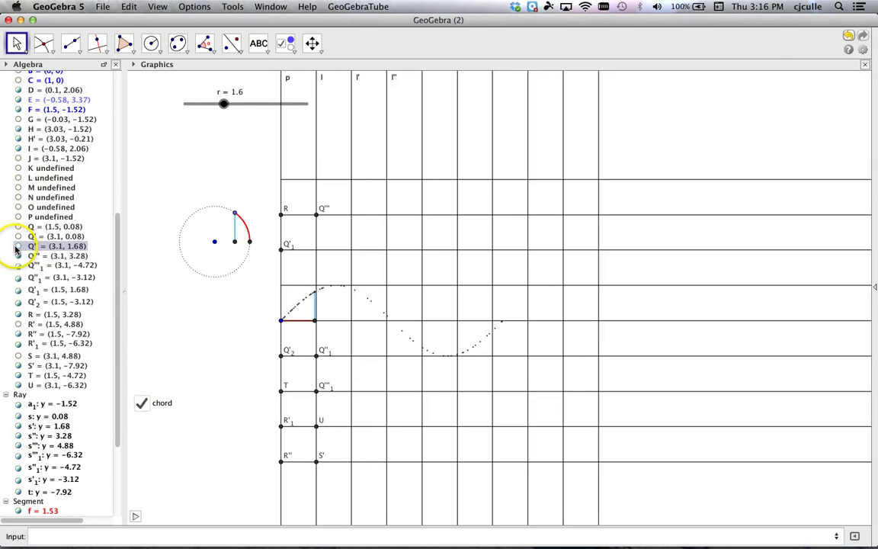
left_click(17, 257)
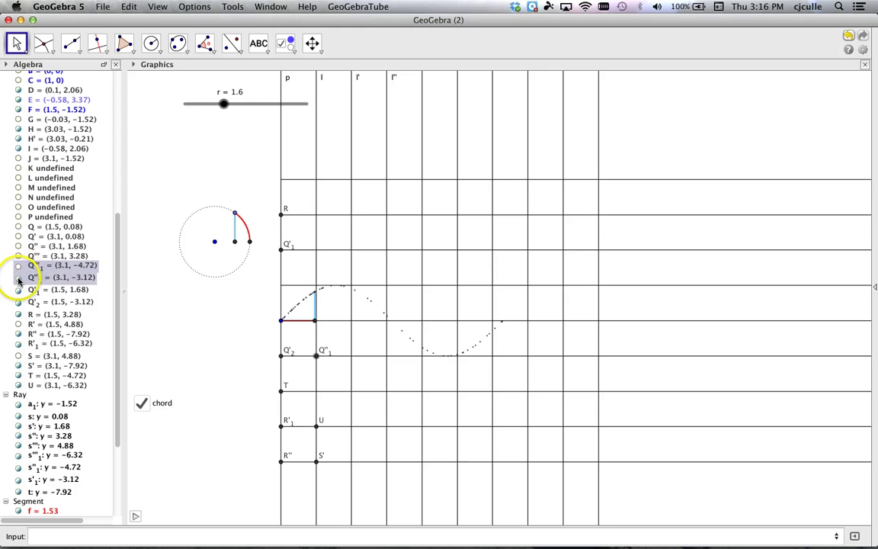
left_click(18, 277)
left_click(18, 289)
left_click(18, 302)
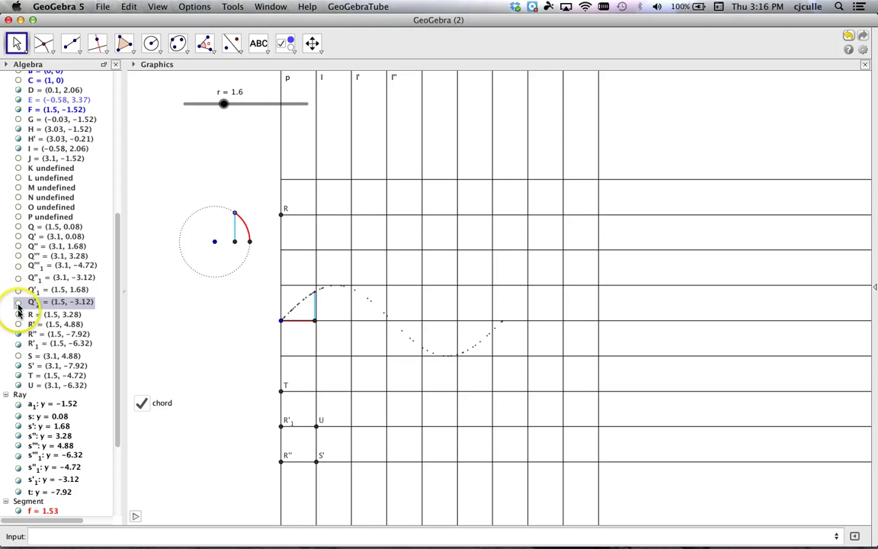
Hide points R, R'', R'₁, S', T and U, and clear the traced chord curve from the grid
left_click(17, 314)
left_click(18, 334)
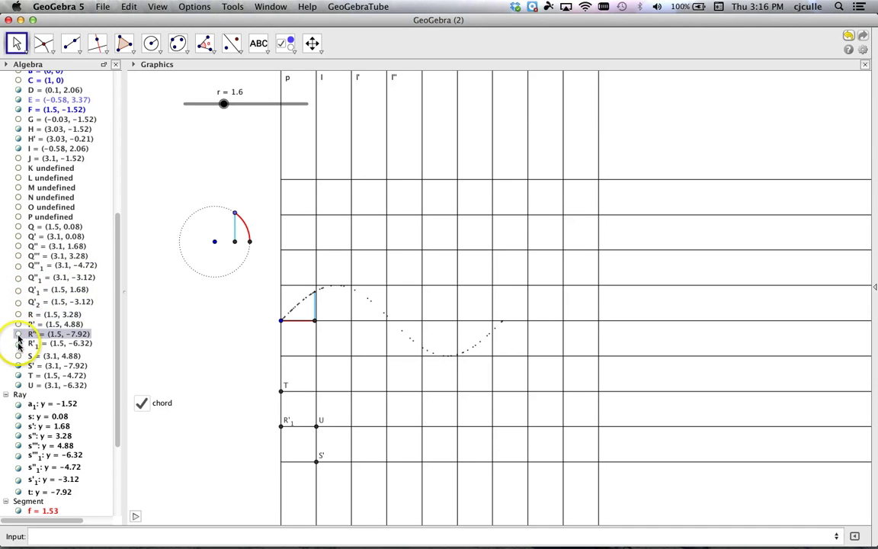
left_click(18, 343)
left_click(18, 355)
left_click(17, 365)
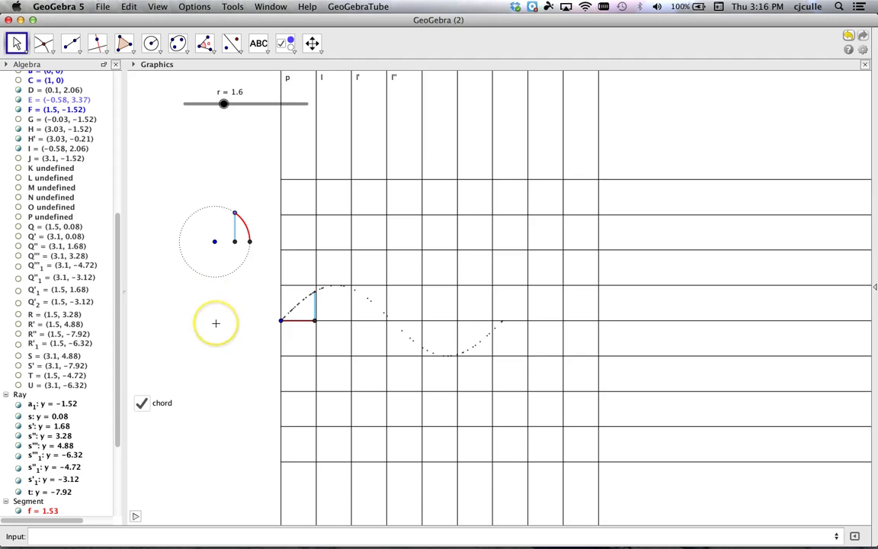
scroll(216, 323, "down", 2)
scroll(215, 324, "up", 2)
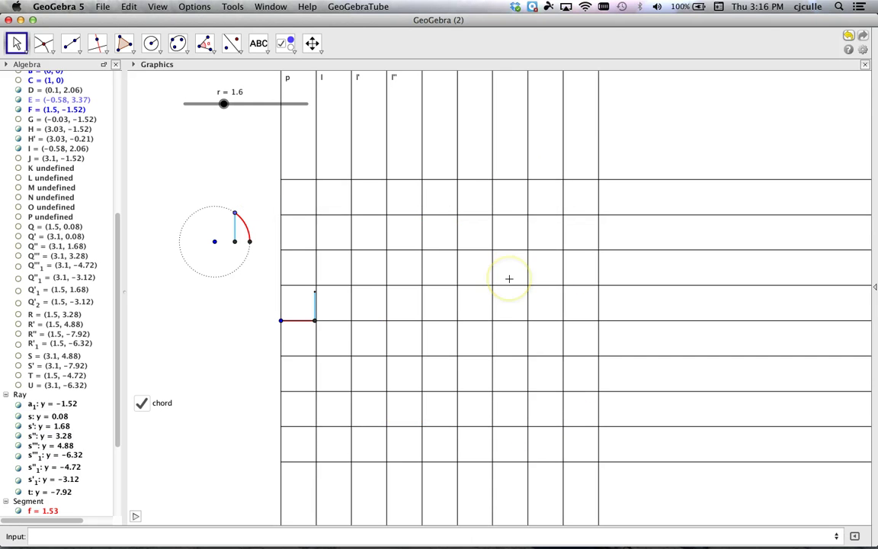
Start a show/hide check box captioned "Grid" in the empty area beside the last vertical line
left_click(284, 43)
left_click(634, 125)
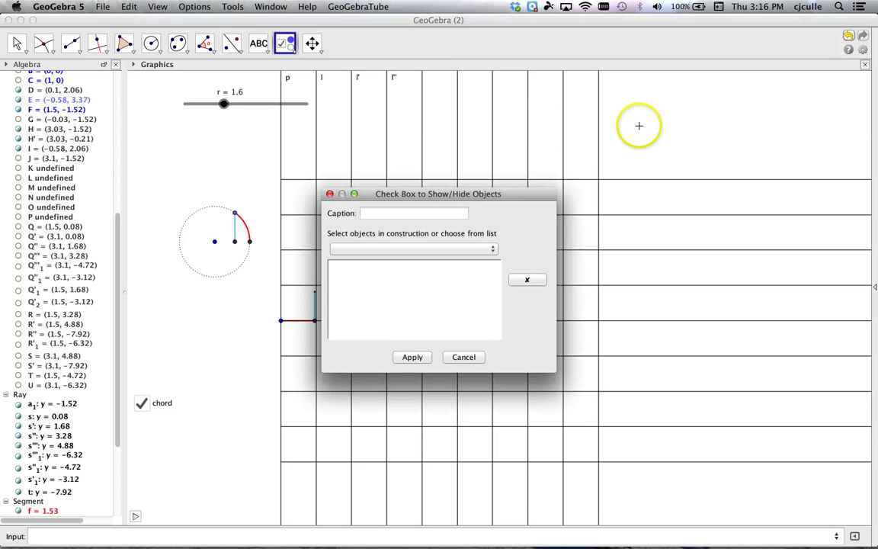
left_click_drag(524, 197, 710, 127)
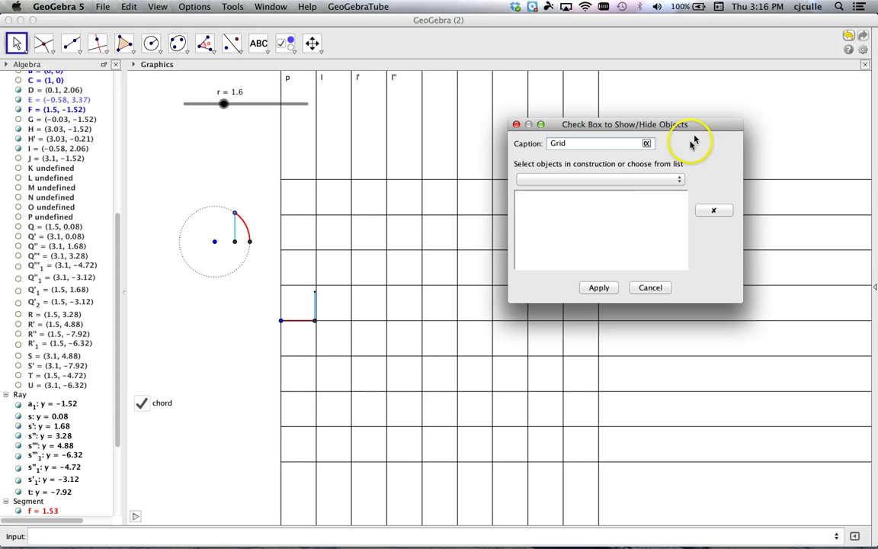
Add all ten vertical grid lines, from line p through the last line n, to the Grid check box's objects
left_click(283, 160)
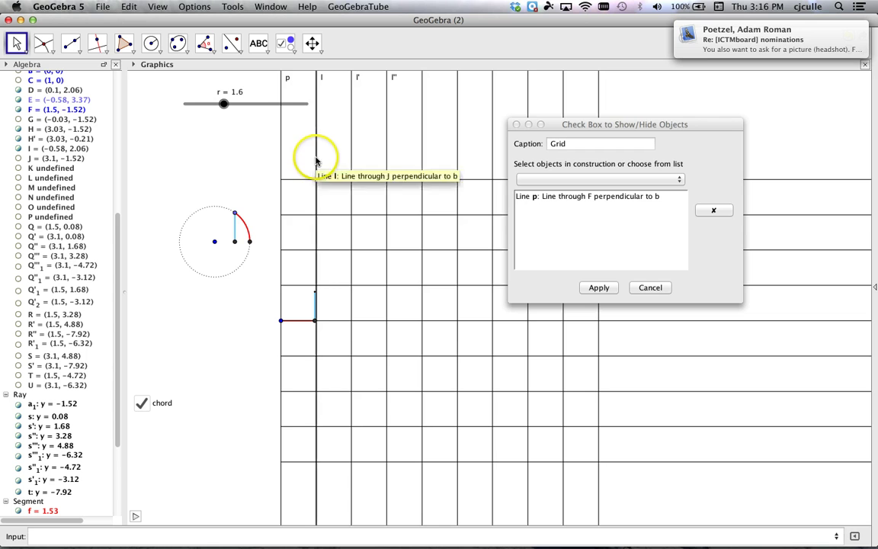
left_click(316, 160)
left_click(352, 161)
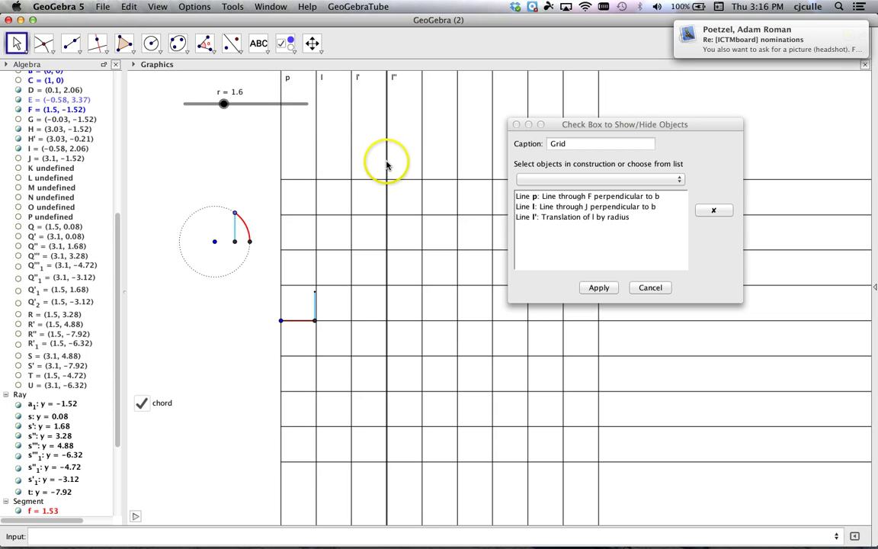
left_click(388, 163)
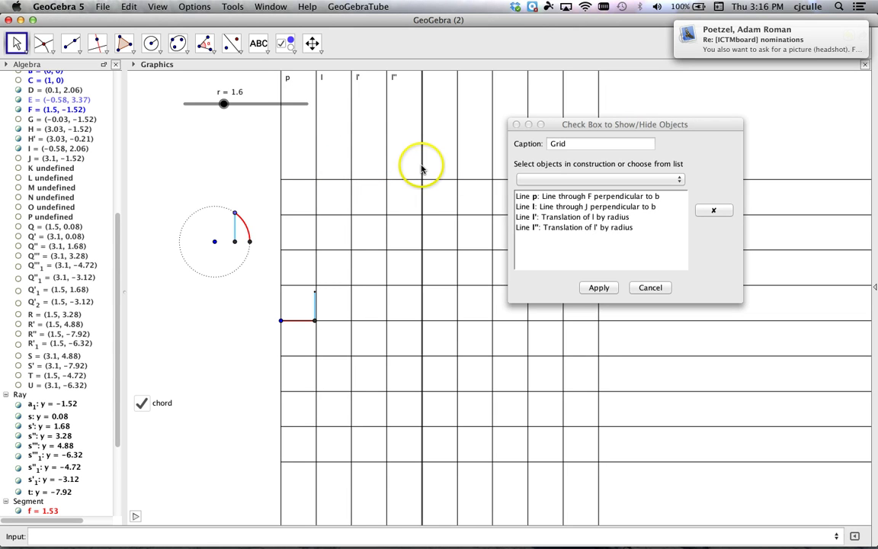
left_click(421, 163)
left_click(458, 164)
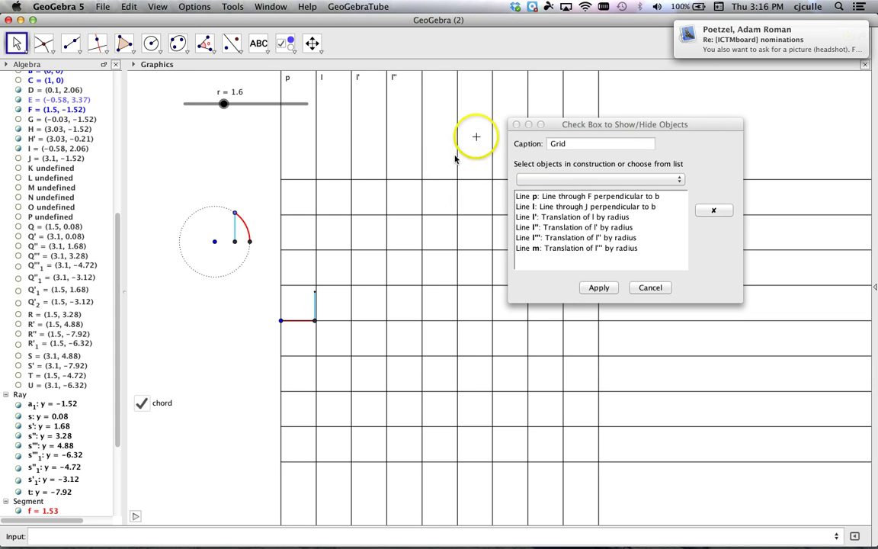
left_click(492, 130)
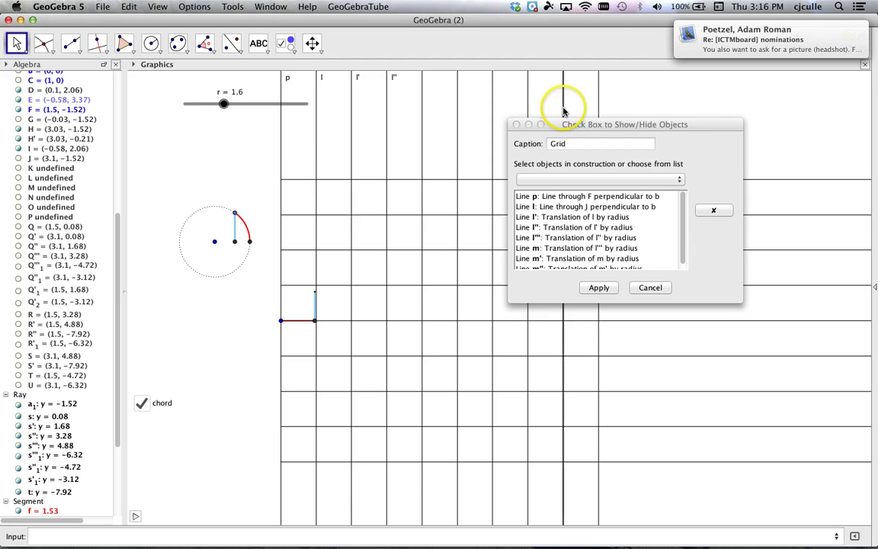
left_click(598, 110)
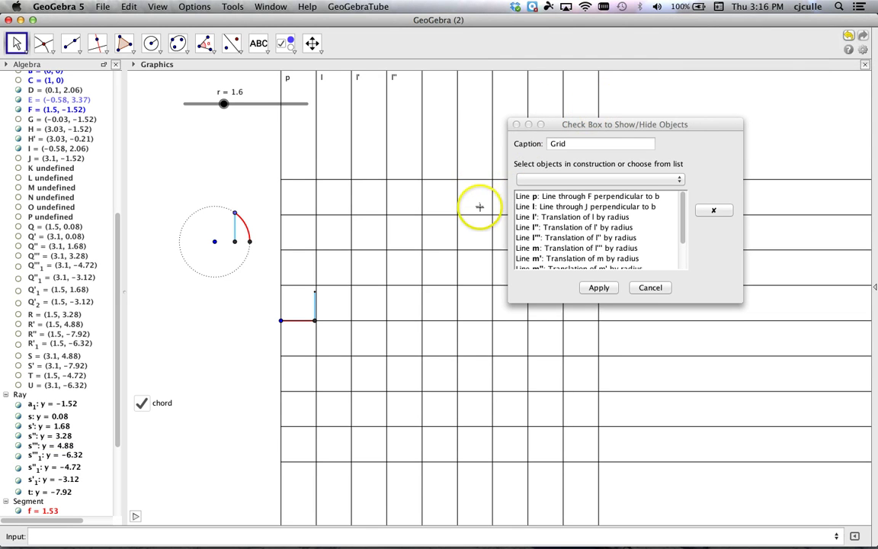
Add all the horizontal rays to the Grid check box's objects and create the check box
left_click(476, 251)
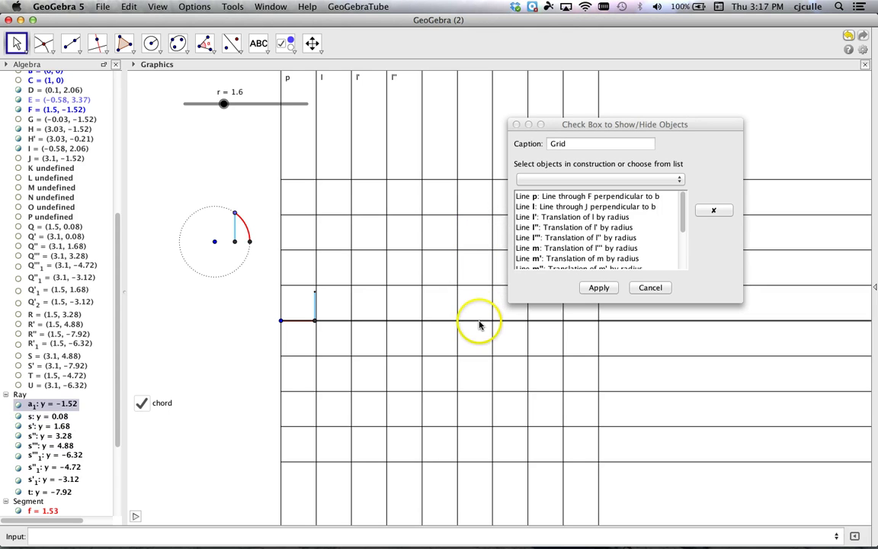
left_click(598, 289)
key("Escape")
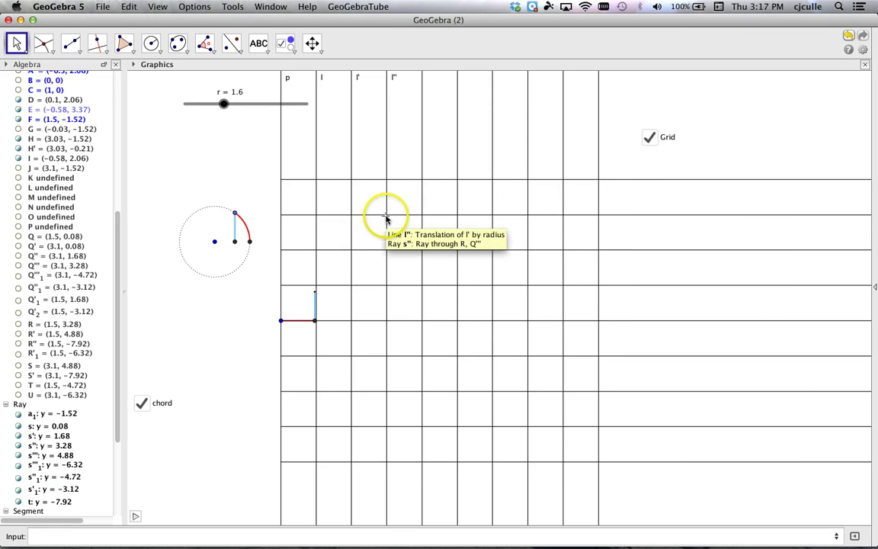
Move the Grid check box directly below the chord check box, switching the grid off and back on to test it
left_click(648, 140)
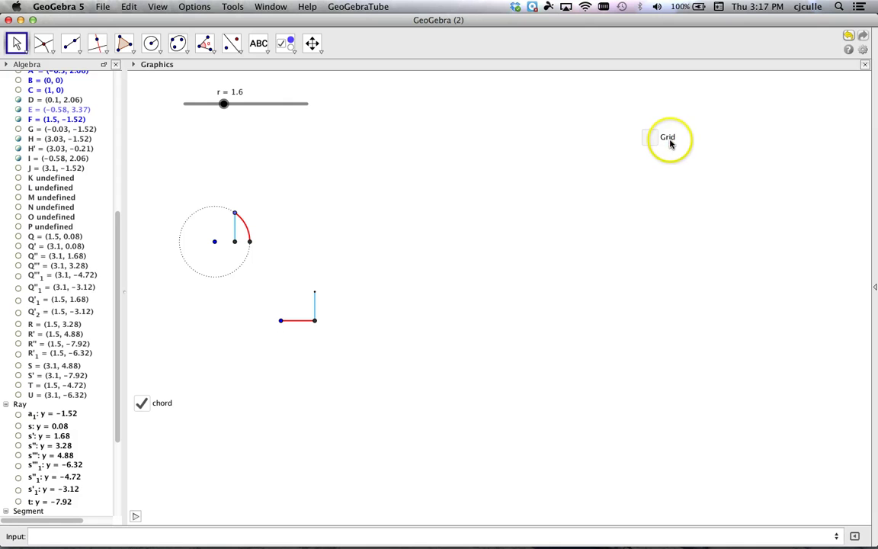
left_click_drag(669, 141, 235, 423)
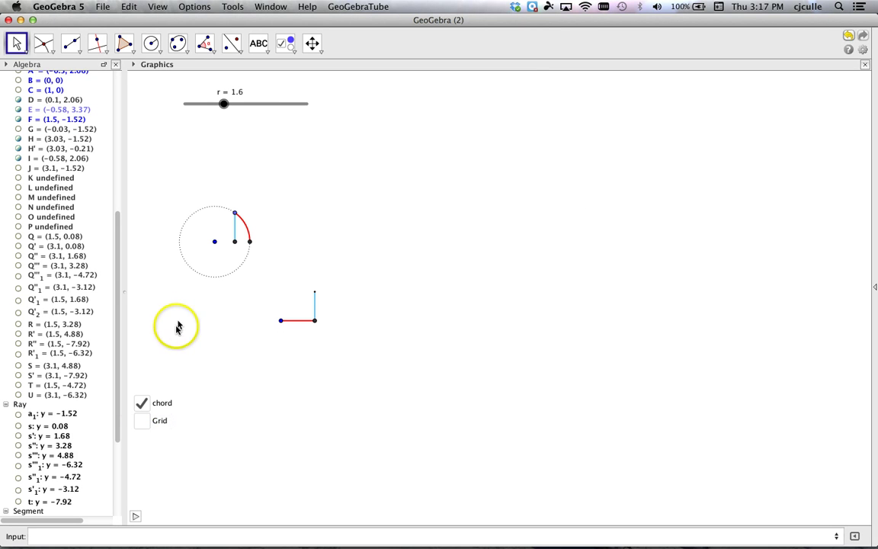
left_click(142, 420)
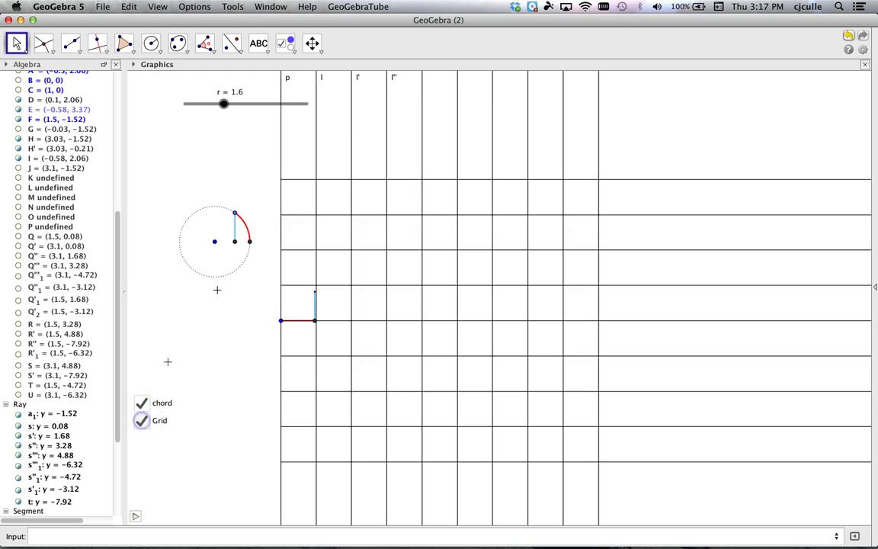
Turn off the labels of the vertical lines p, l, l' and l''
right_click(281, 135)
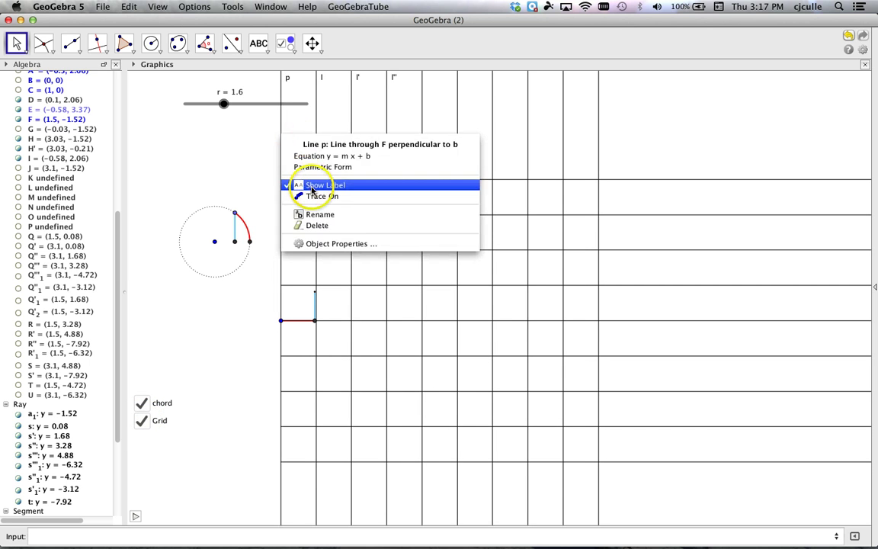
left_click(305, 186)
right_click(316, 131)
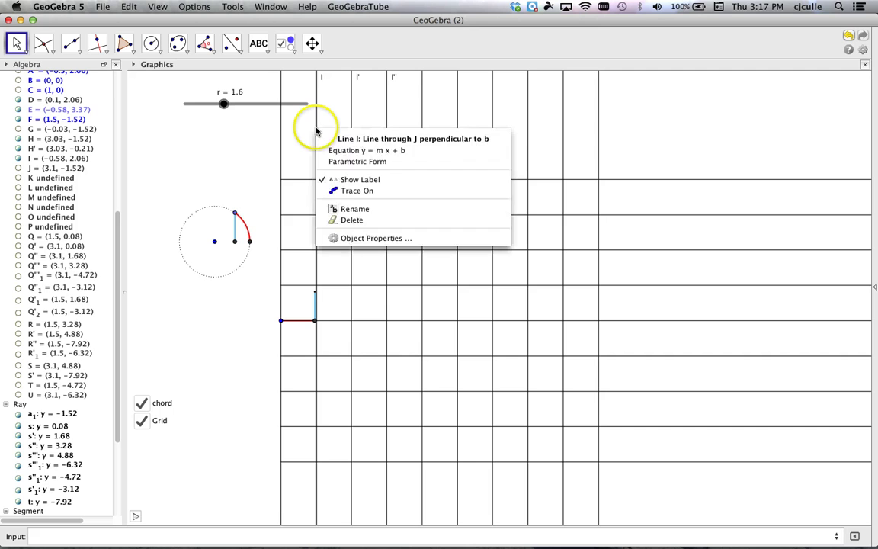
left_click(342, 178)
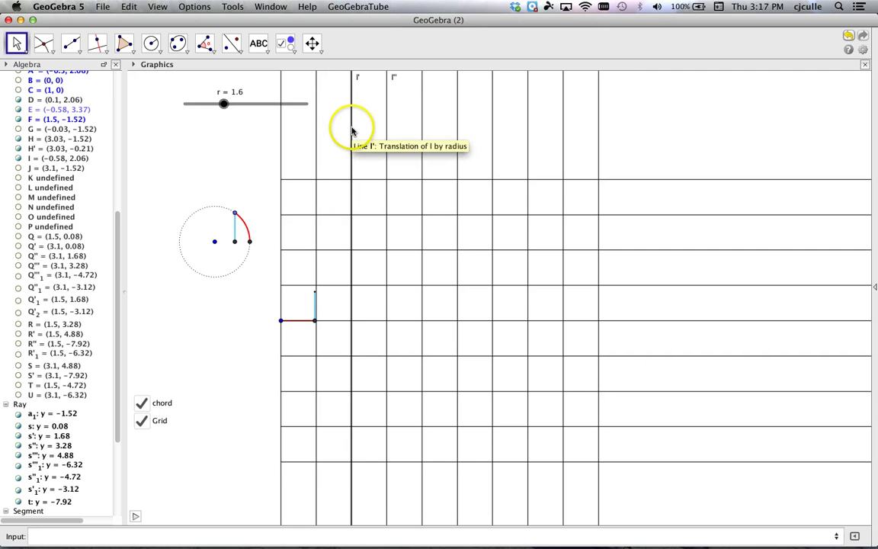
right_click(353, 131)
left_click(359, 176)
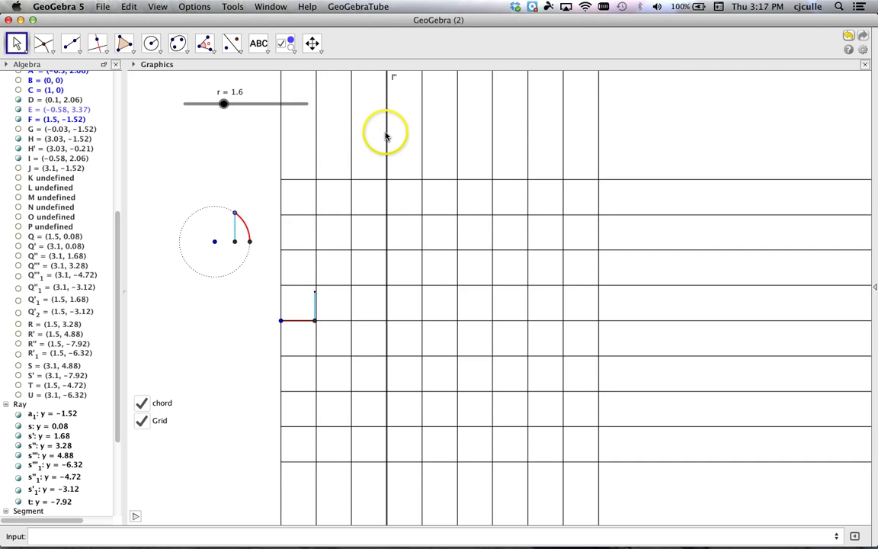
right_click(386, 134)
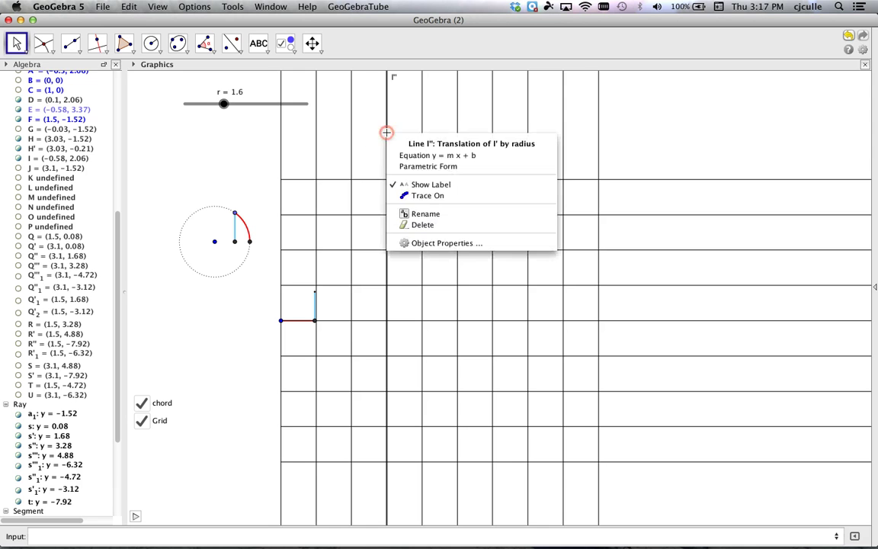
left_click(415, 183)
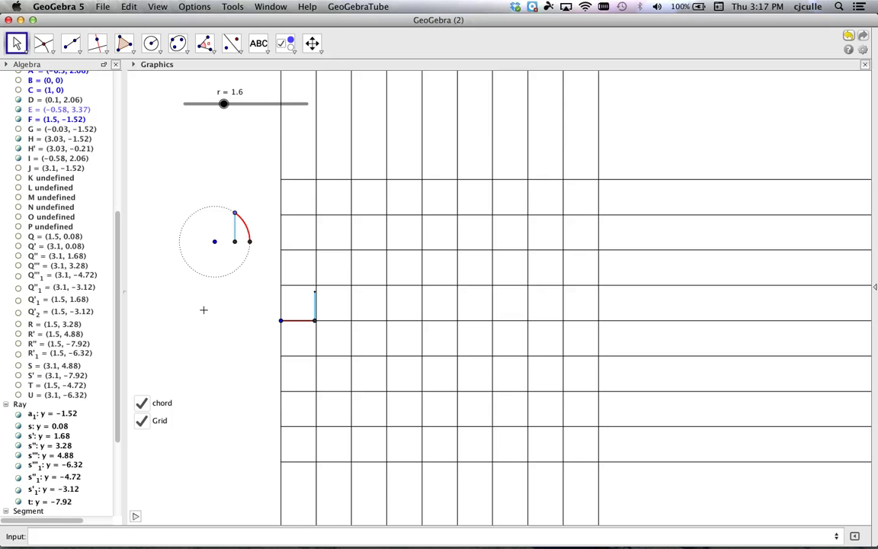
Show an overview of all open windows
key("ctrl+Up")
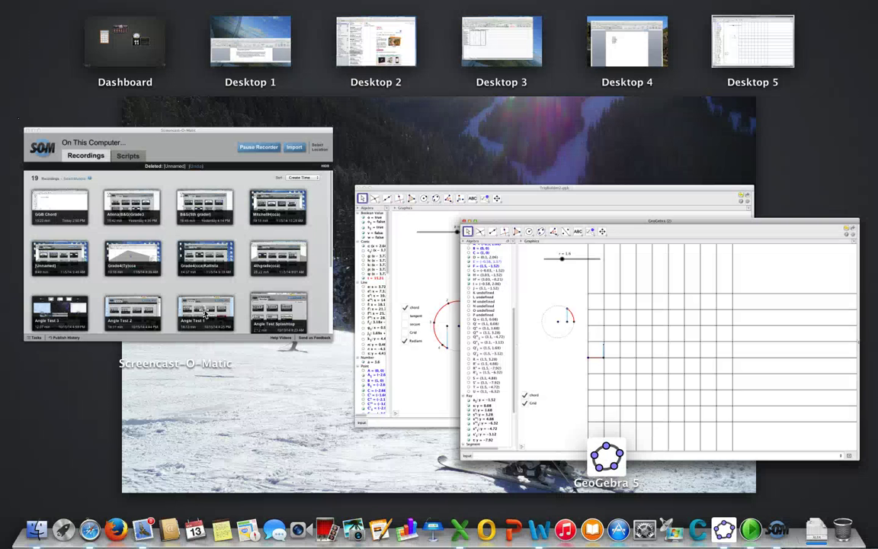